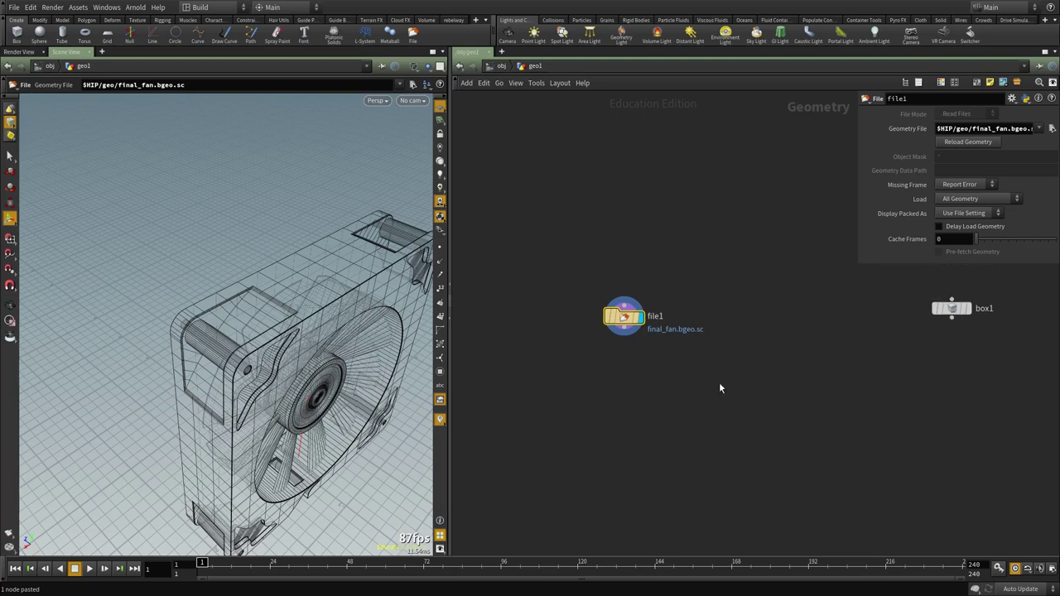
Examine the finished fan's frame, rounded corners and recessed cut-outs from several angles.
mouse_move(315, 332)
mouse_down()
mouse_move(361, 348)
mouse_move(316, 285)
mouse_move(279, 274)
mouse_move(265, 345)
mouse_move(298, 343)
mouse_move(270, 329)
mouse_move(276, 308)
mouse_move(290, 315)
mouse_move(274, 320)
mouse_move(254, 293)
mouse_up()
drag(210, 228, 248, 177)
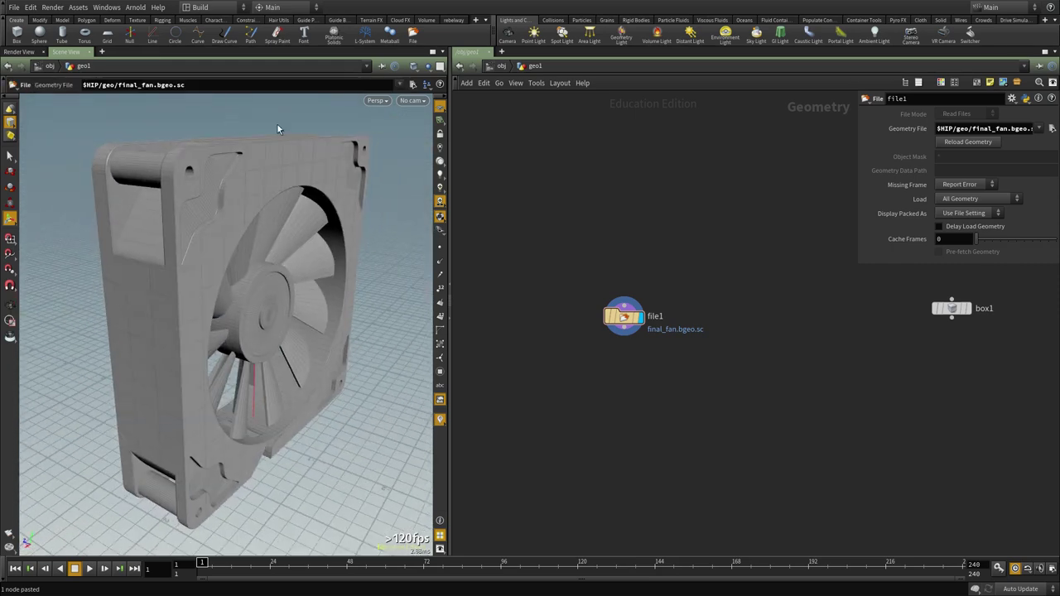
alt+drag(140, 241, 186, 247)
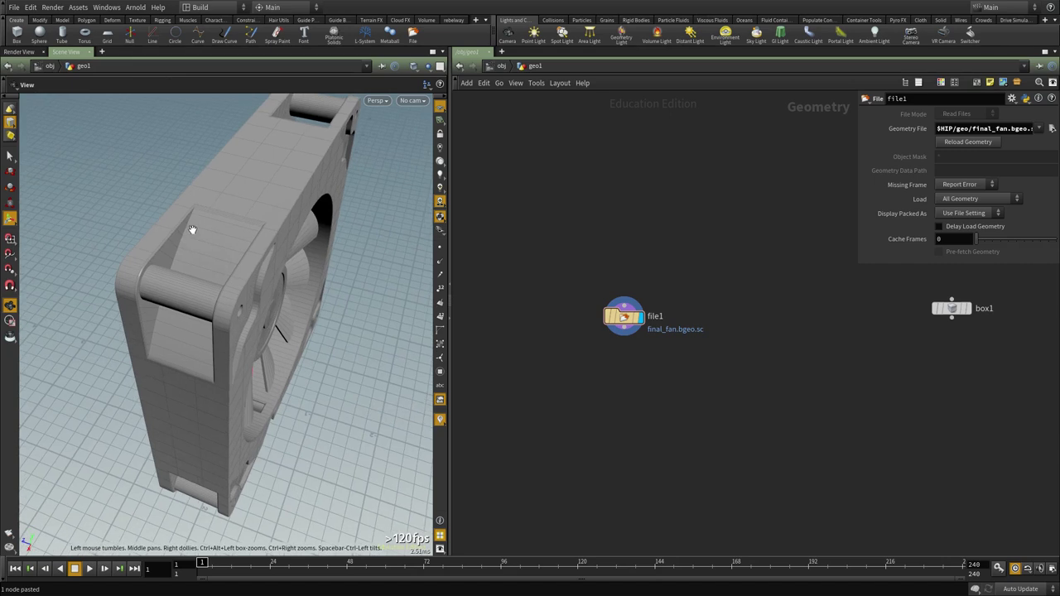
drag(200, 307, 163, 252)
key(Return)
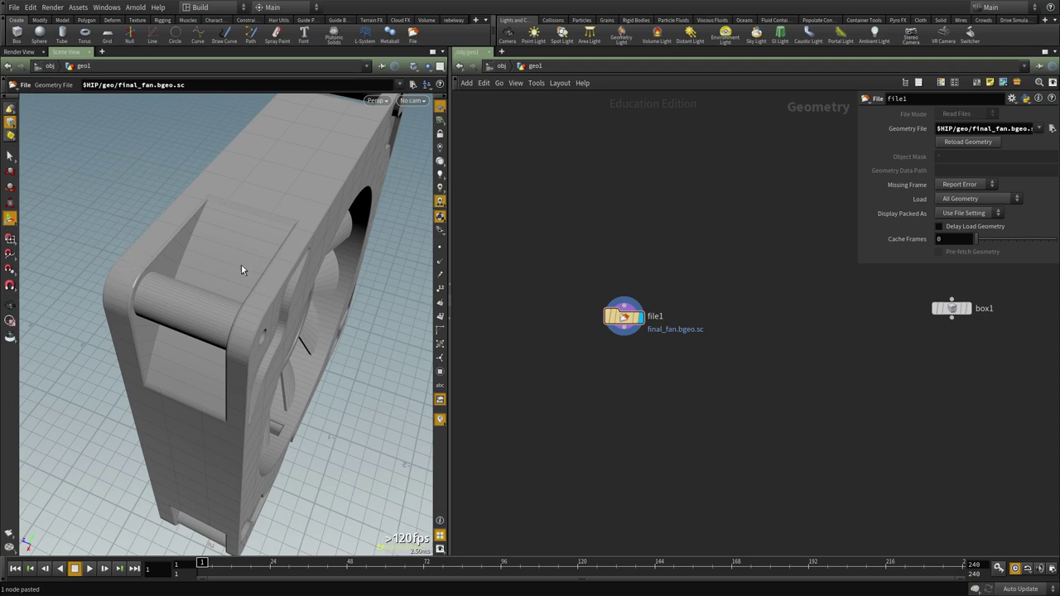
alt+right_drag(186, 288, 310, 263)
alt+drag(309, 262, 267, 262)
alt+middle_drag(267, 263, 307, 331)
alt+right_drag(307, 331, 307, 294)
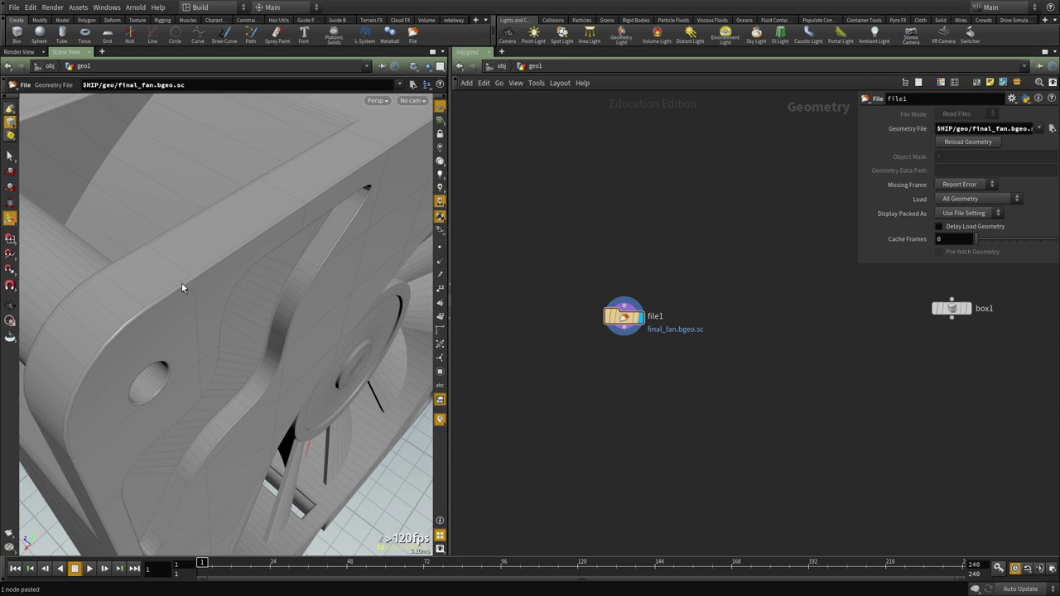
Display the box1 node in place of the fan and frame the subdivided box.
middle_drag(691, 366, 563, 360)
scroll(844, 322, up, 1)
click(837, 302)
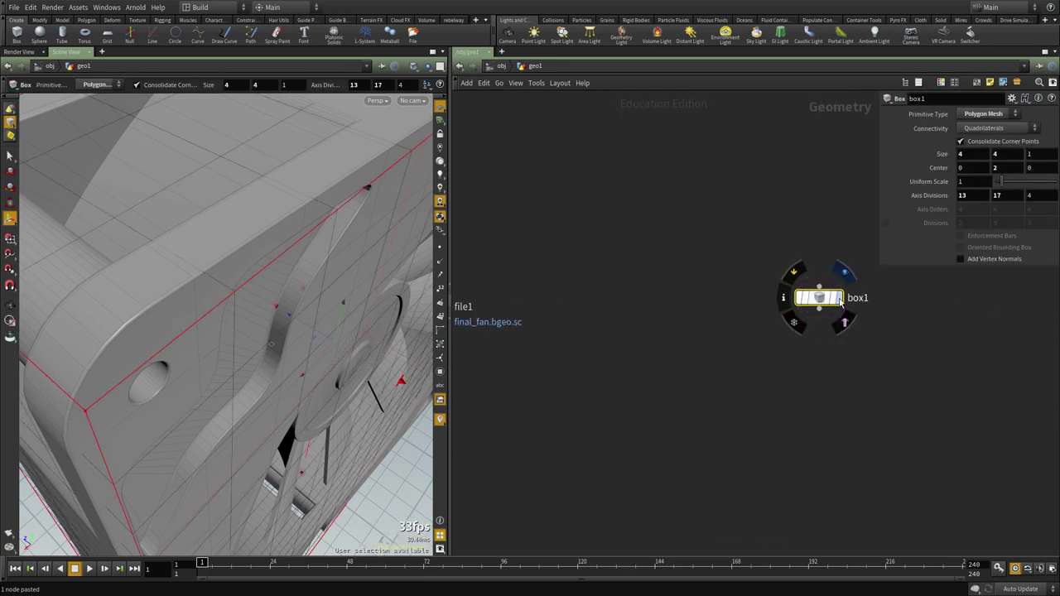
click(840, 299)
click(835, 300)
alt+right_drag(292, 303, 207, 317)
alt+drag(208, 317, 223, 296)
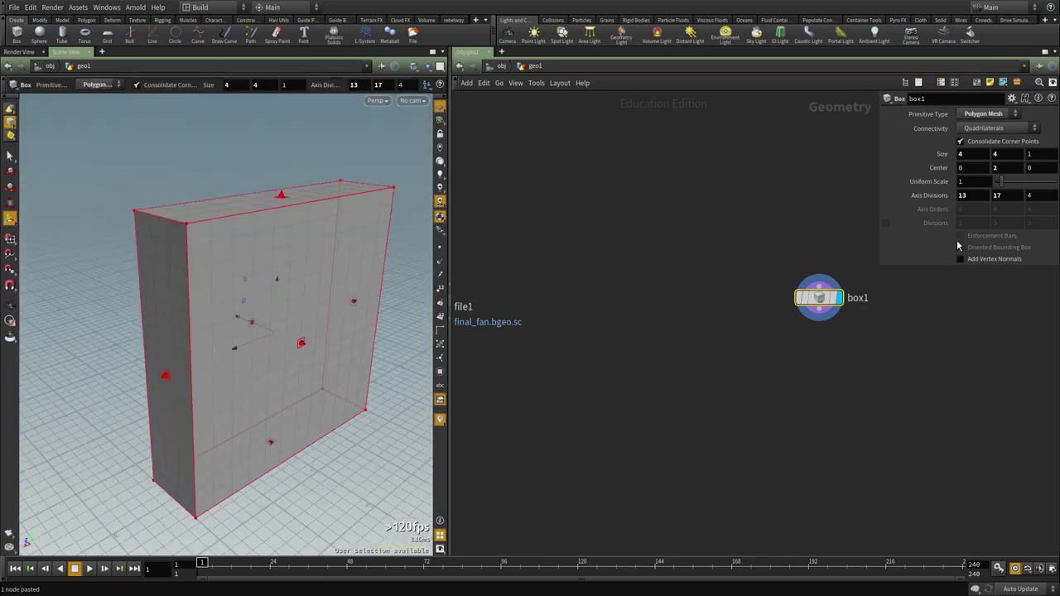
middle_drag(924, 358, 717, 386)
alt+drag(300, 326, 289, 368)
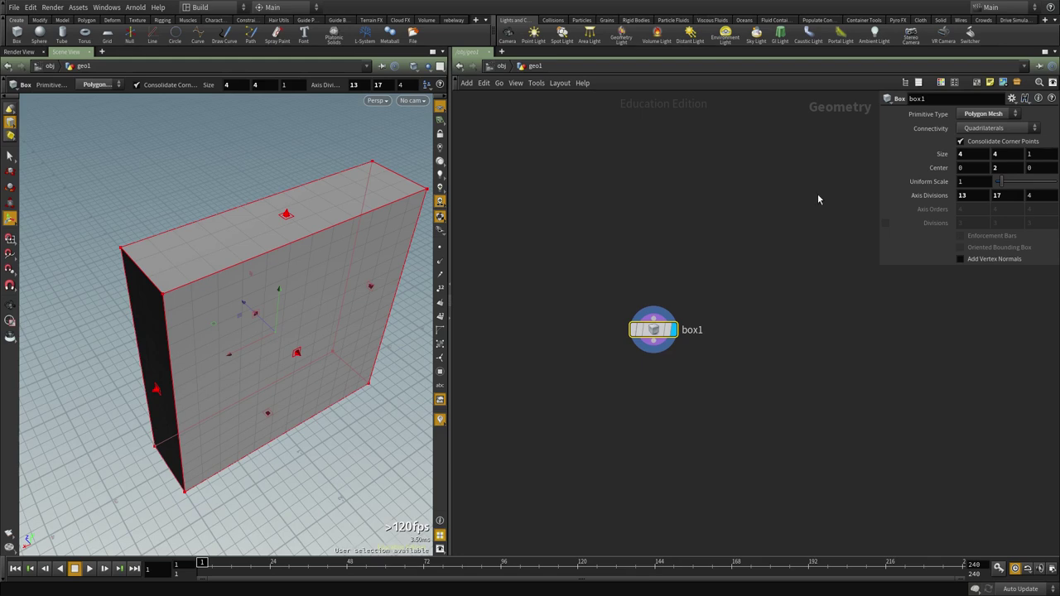
scroll(652, 405, up, 1)
middle_drag(761, 396, 759, 378)
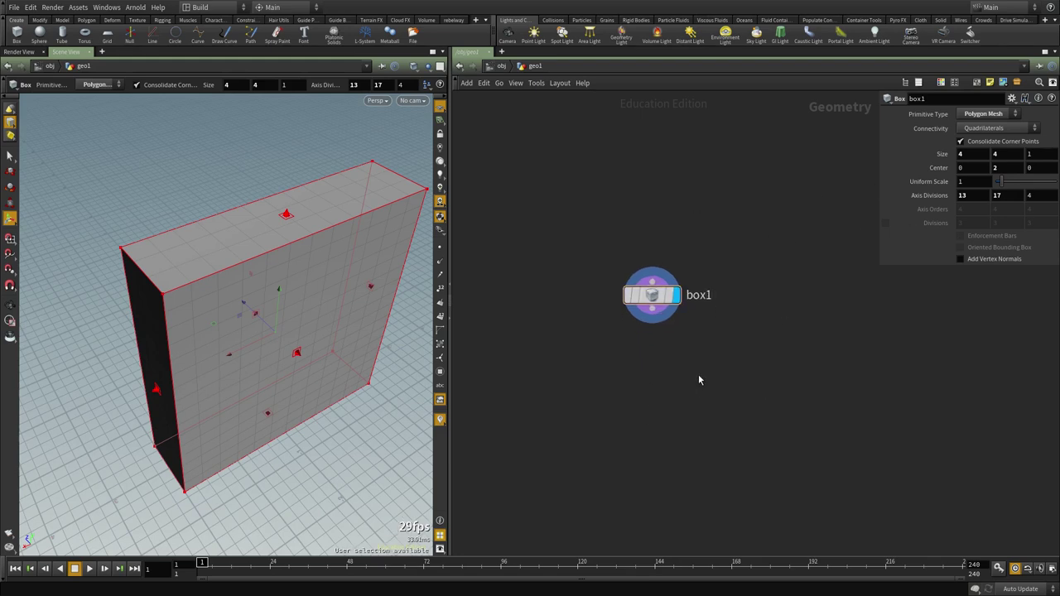
key(Tab)
click(600, 379)
middle_drag(600, 379, 668, 418)
Select the box's short corner edges across its thickness and add a PolyBevel node for them.
alt+drag(187, 277, 240, 281)
alt+middle_drag(207, 277, 224, 301)
alt+scroll(220, 293, up, 2)
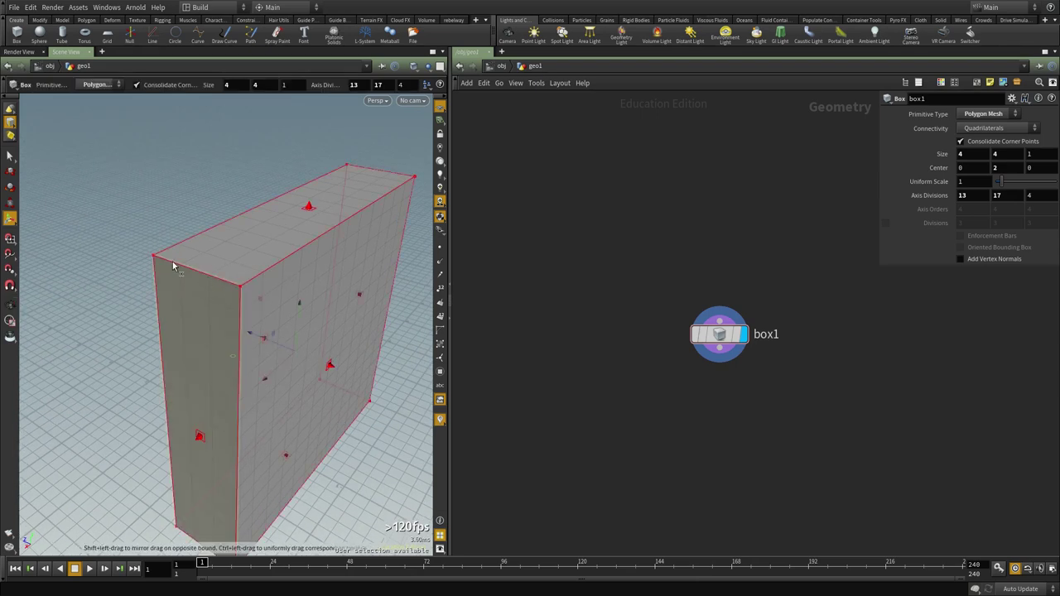
click(10, 158)
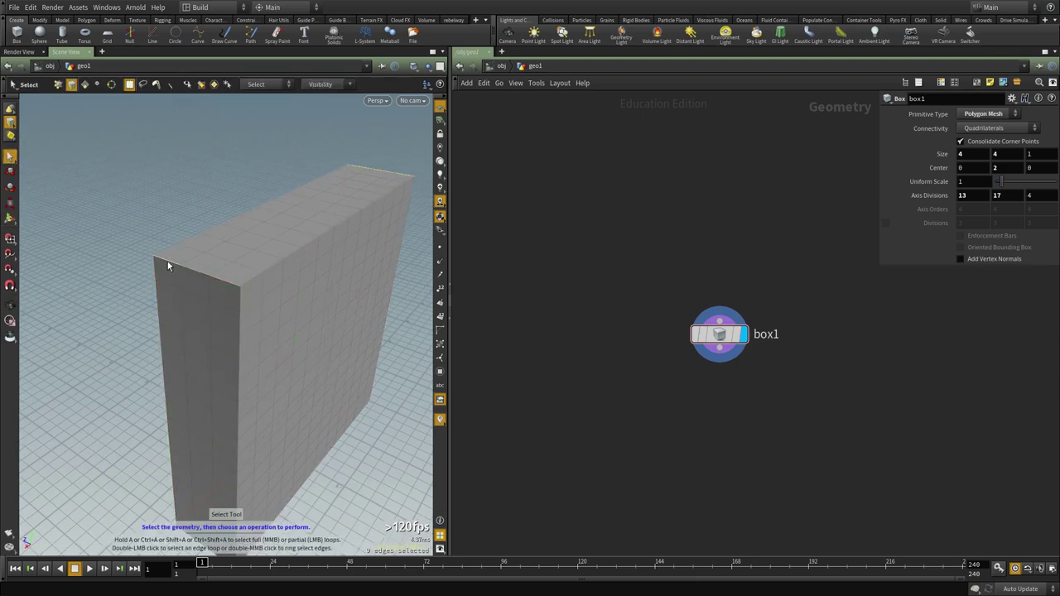
alt+drag(204, 305, 257, 369)
alt+middle_drag(258, 369, 361, 210)
shift+click(295, 280)
shift+click(326, 284)
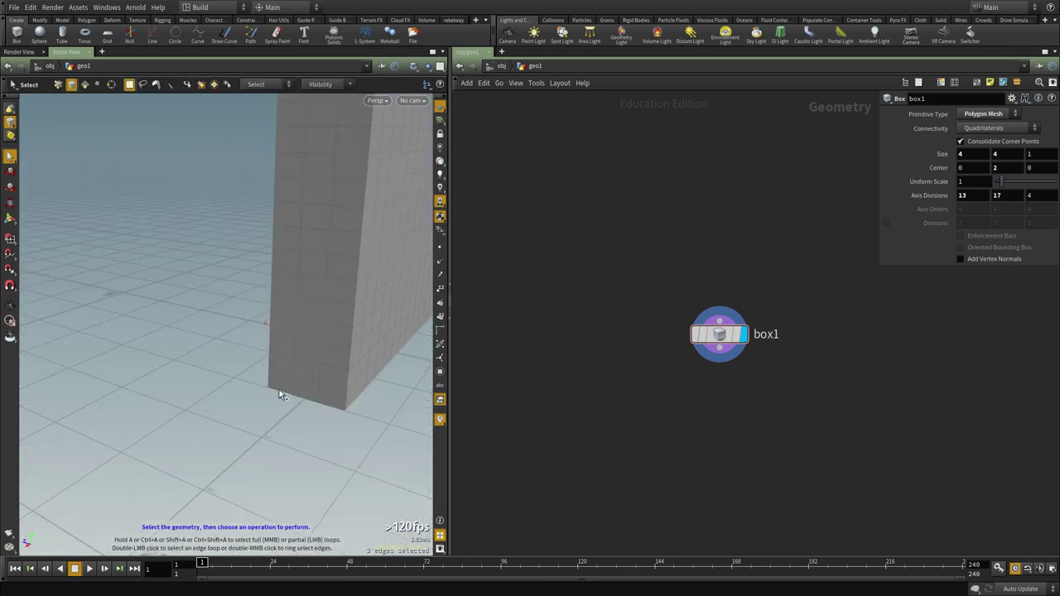
key(Tab)
text(beve)
click(430, 129)
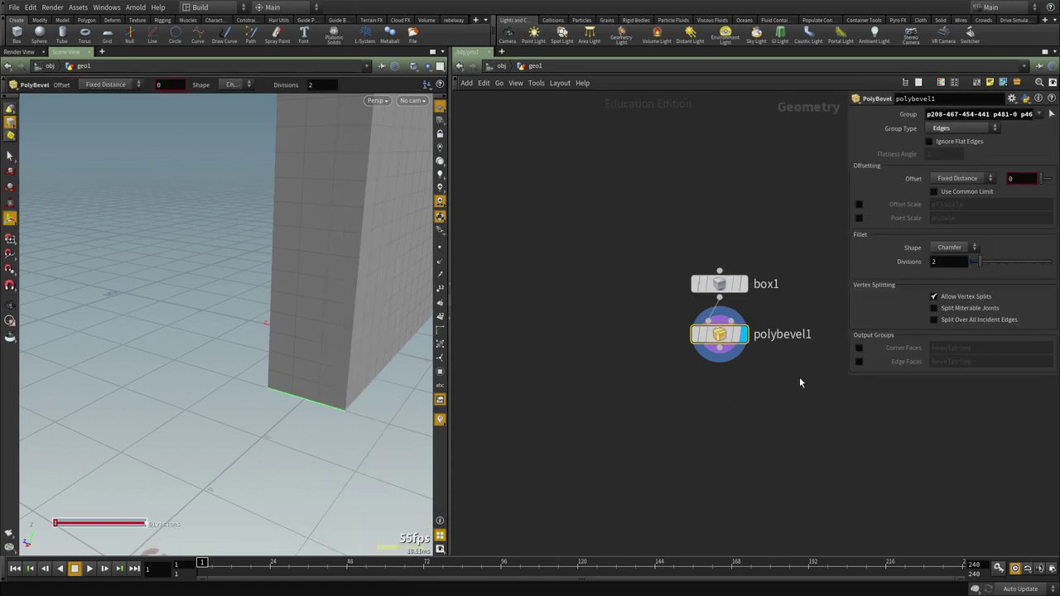
Set the PolyBevel offset to 0.2 with a Round fillet shape and 5 divisions.
middle_drag(1008, 179, 1034, 177)
click(949, 247)
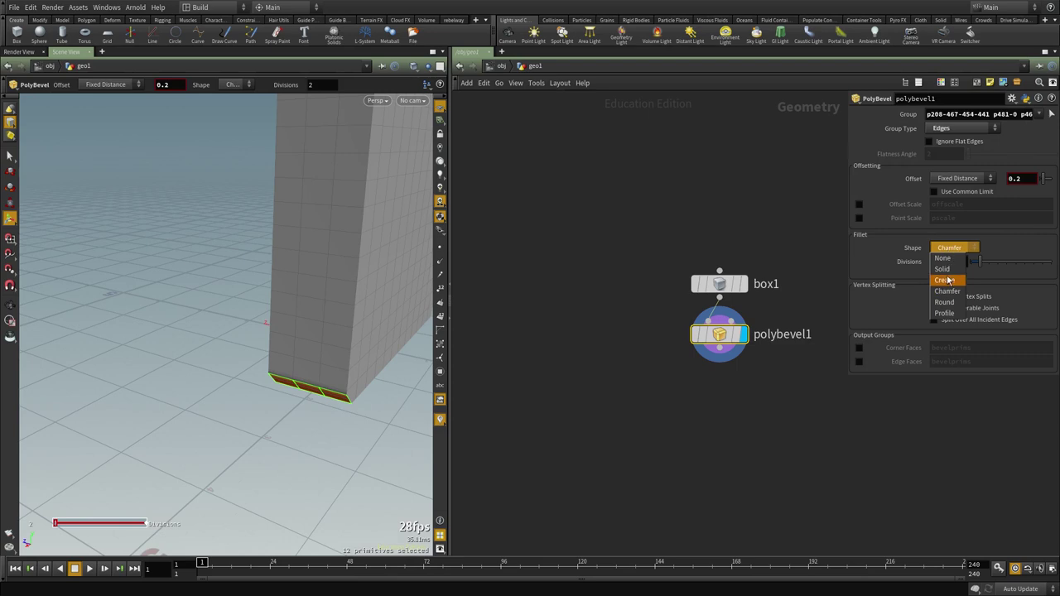
click(945, 302)
alt+drag(403, 388, 378, 315)
alt+drag(298, 305, 430, 327)
alt+drag(203, 321, 268, 311)
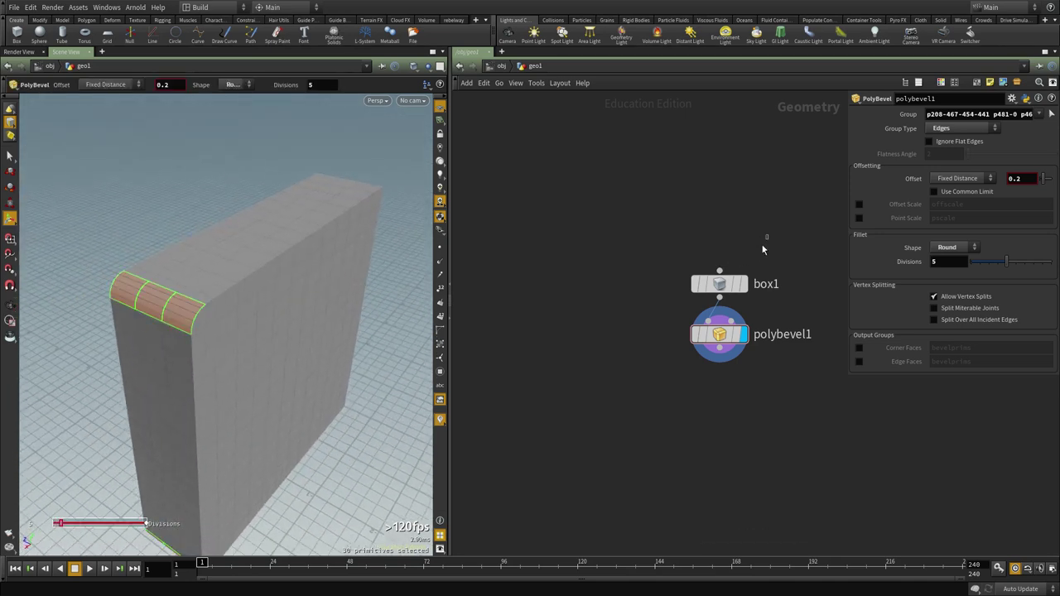
Delete the polybevel1 node and keep only box1.
click(705, 283)
mouse_move(970, 198)
middle_down()
mouse_move(991, 191)
mouse_move(951, 196)
mouse_move(967, 191)
middle_up()
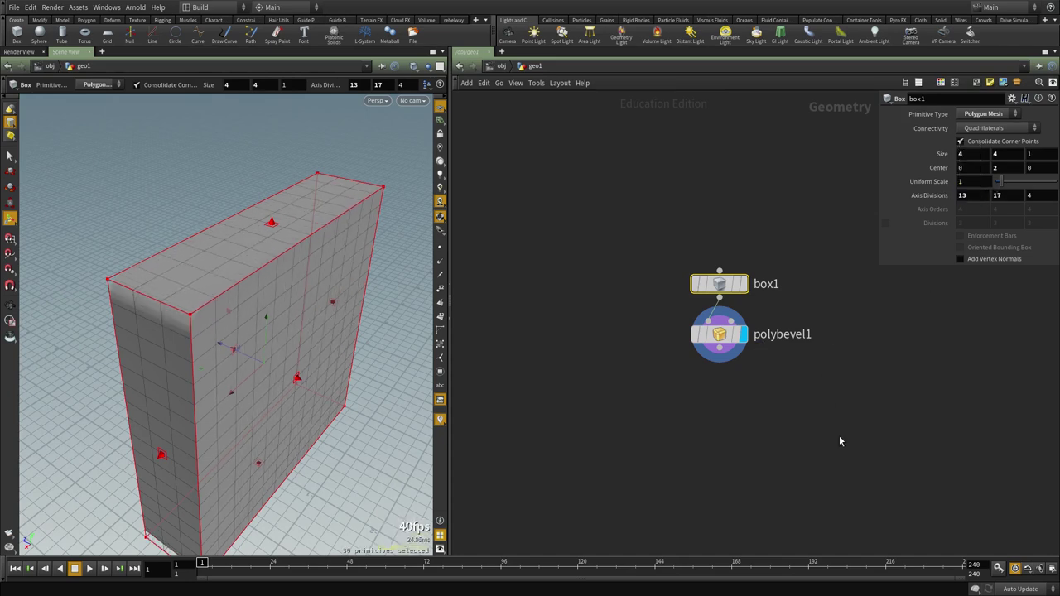
drag(835, 429, 597, 325)
key(Delete)
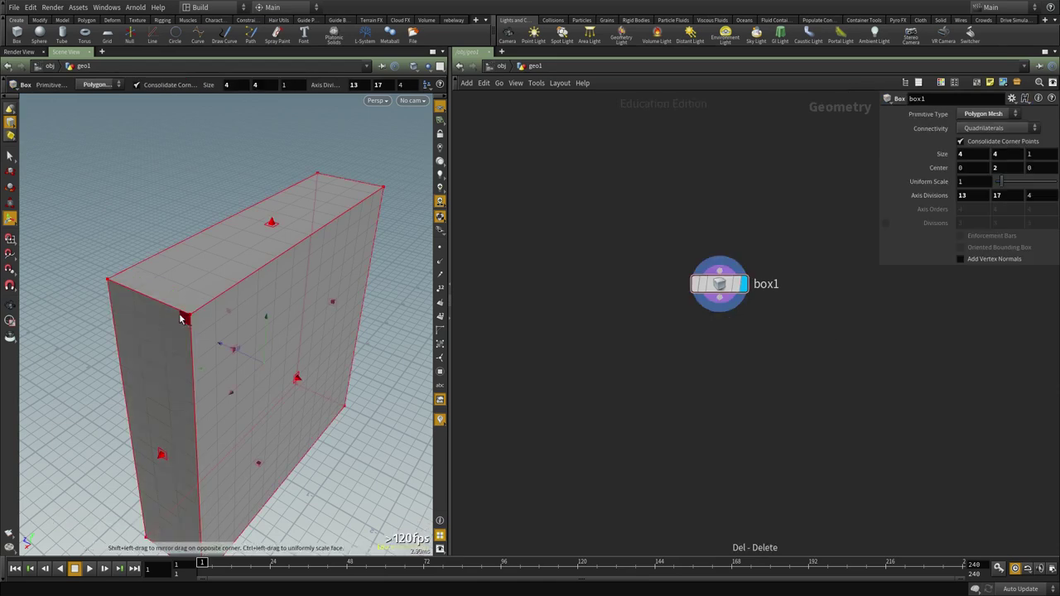
Add a Group Create node after box1 and display it.
alt+middle_drag(189, 431, 260, 303)
alt+drag(257, 398, 359, 380)
middle_drag(744, 403, 722, 434)
key(Tab)
text(gr)
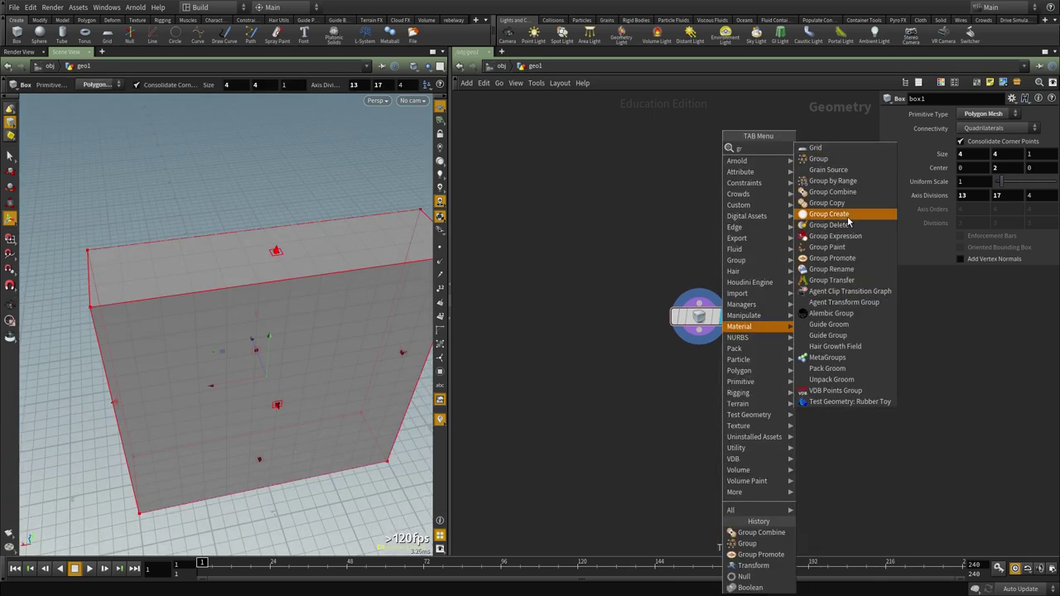
click(814, 160)
click(814, 160)
drag(813, 159, 726, 421)
click(699, 330)
click(741, 412)
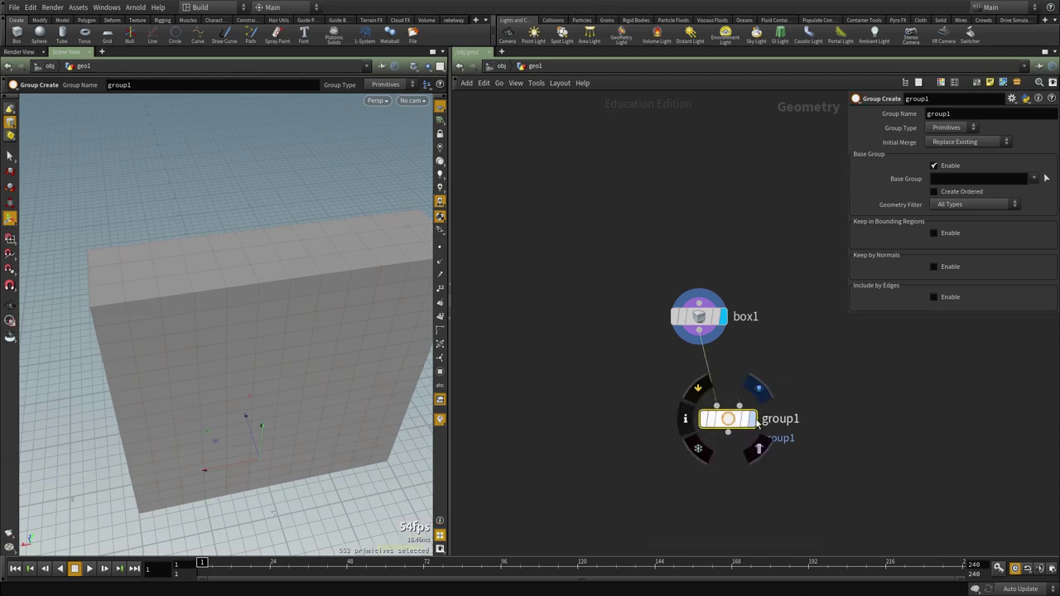
click(751, 421)
Set group1 to group Points, disable its base group and enable keeping points within a bounding box.
click(948, 127)
click(946, 143)
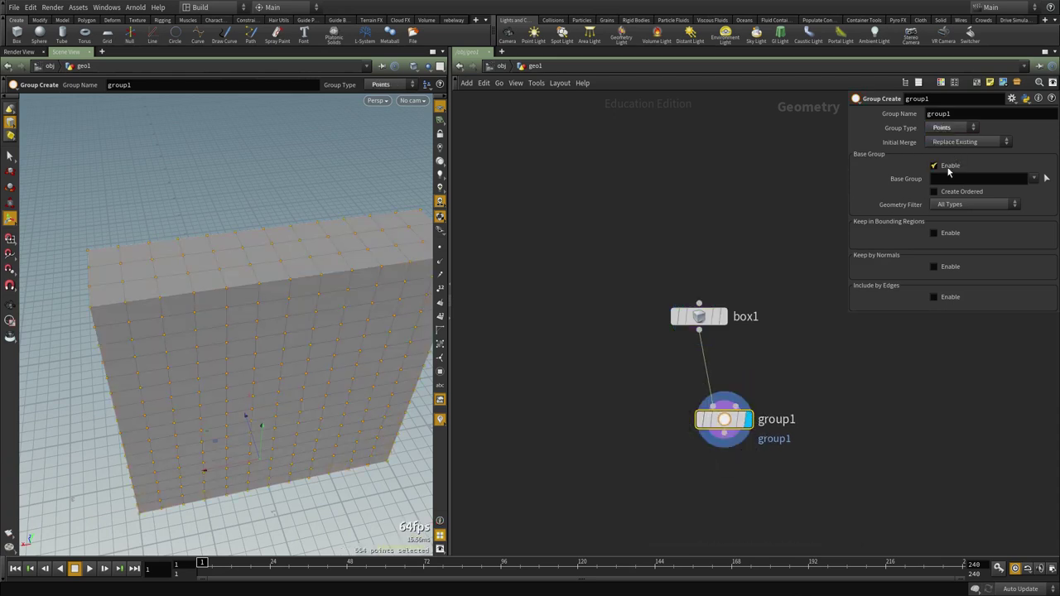
click(944, 165)
click(951, 200)
click(952, 211)
click(885, 345)
Resize group1's bounding box to about 3.94 by 5.20 to exclude the two narrow side faces, and name the group all_points.
alt+drag(154, 457, 151, 414)
drag(263, 465, 234, 189)
drag(230, 375, 130, 379)
alt+middle_drag(295, 389, 180, 378)
drag(189, 359, 332, 300)
alt+drag(314, 459, 389, 402)
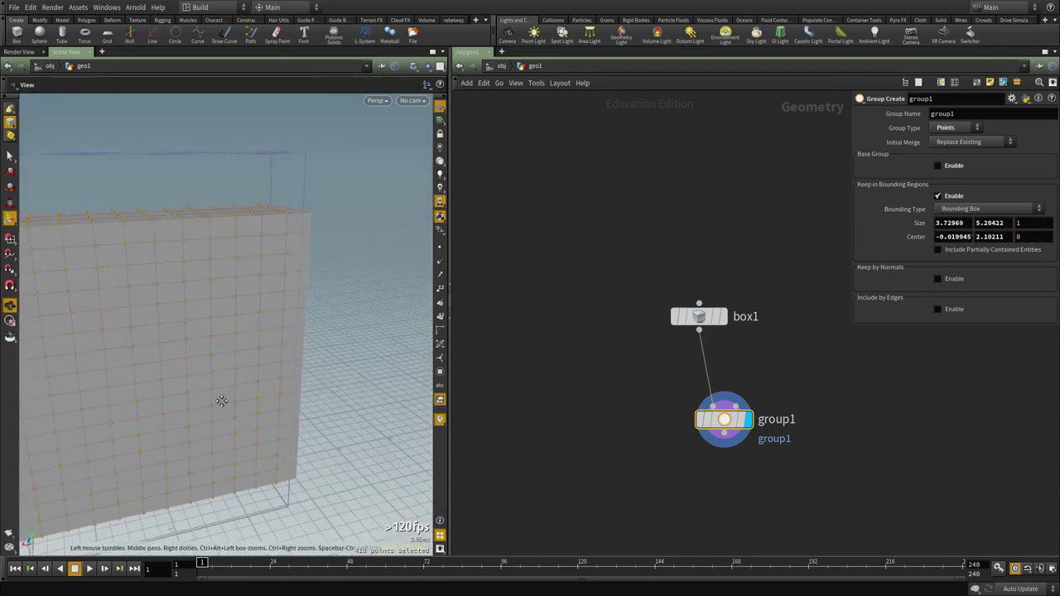
alt+middle_drag(120, 399, 268, 385)
drag(196, 341, 186, 341)
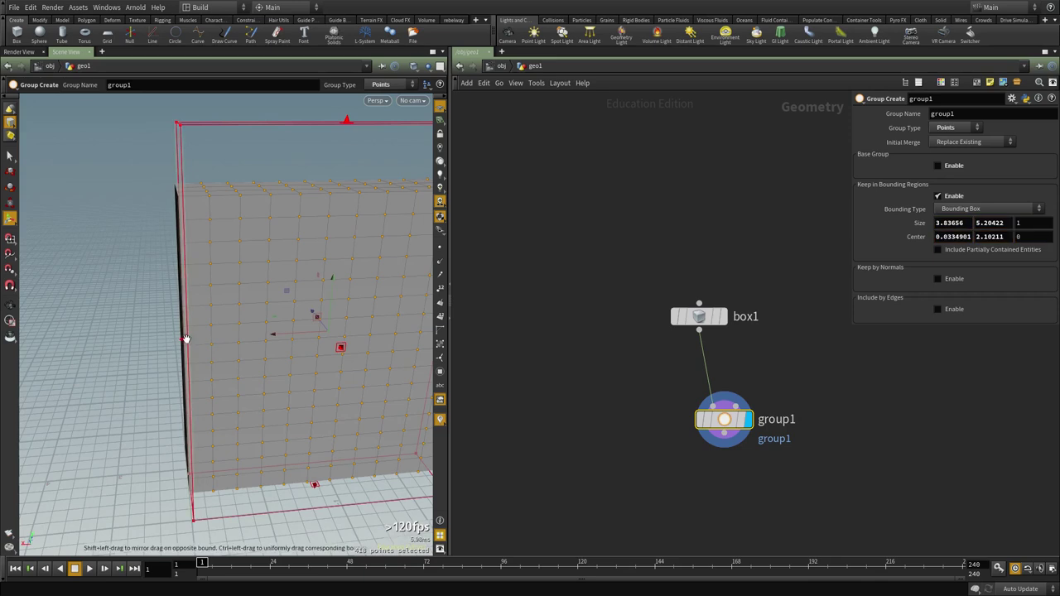
alt+middle_drag(405, 344, 260, 354)
drag(234, 341, 273, 353)
middle_drag(755, 485, 655, 373)
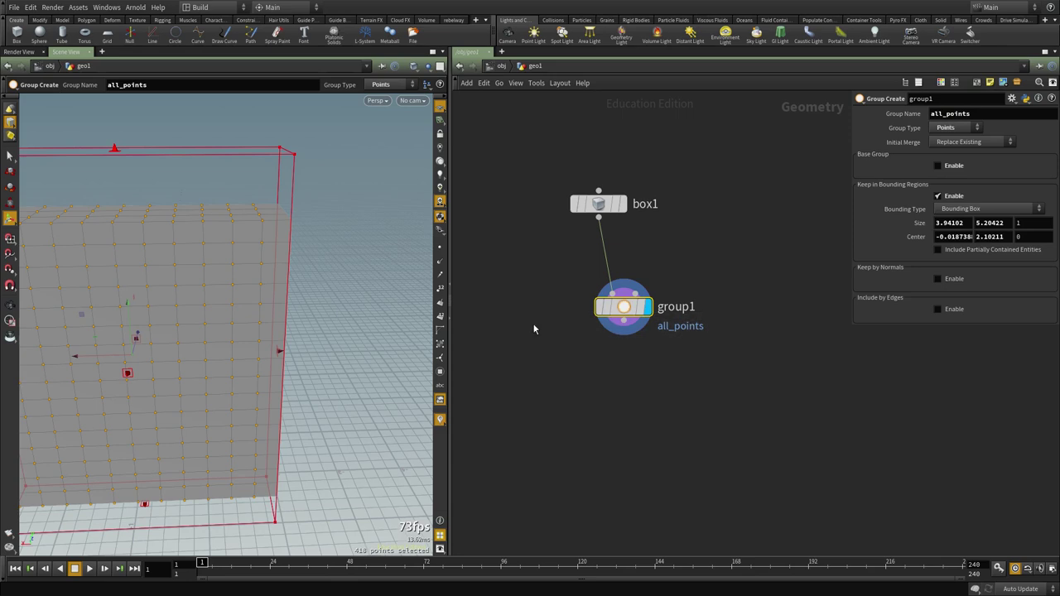
Duplicate group1 and wire the copy after the original.
key(ctrl+c)
key(ctrl+v)
middle_drag(695, 350, 728, 355)
alt+middle_drag(283, 331, 389, 326)
alt+right_drag(390, 326, 291, 303)
alt+drag(291, 303, 295, 278)
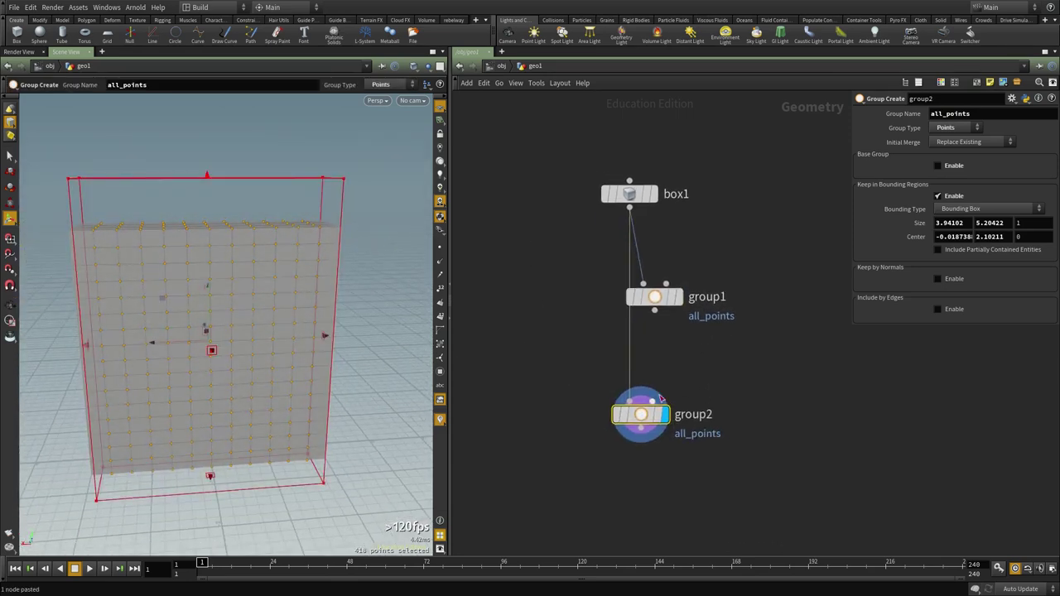
mouse_move(629, 402)
mouse_down()
mouse_move(654, 348)
mouse_move(654, 310)
mouse_up()
drag(730, 346, 550, 473)
Resize group2's bounding box to about 4.76 wide by 3.86 high, undoing a bounding box change, to exclude the top and bottom rows.
drag(207, 175, 207, 231)
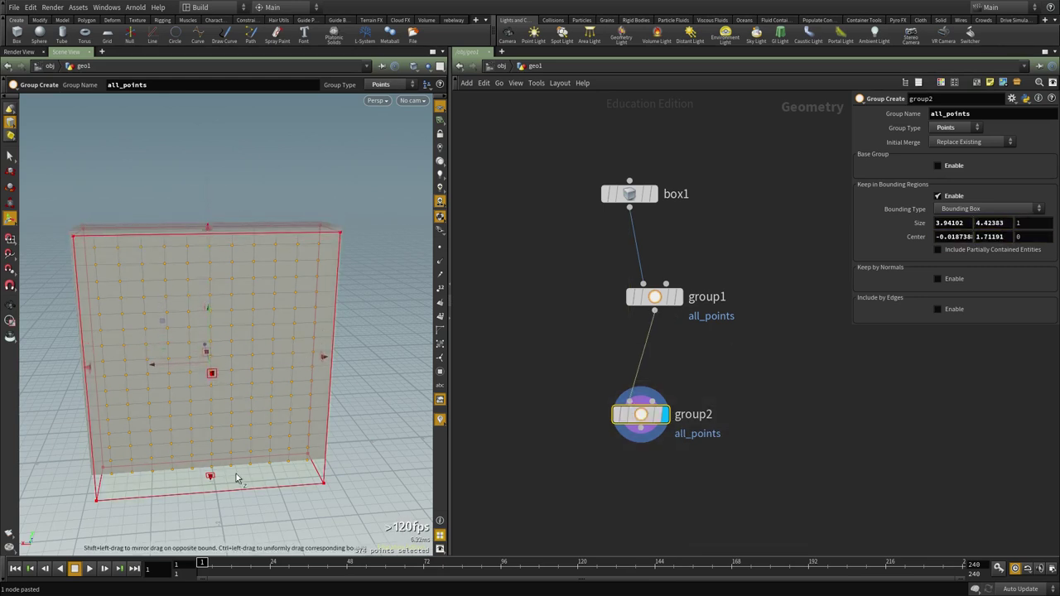
drag(212, 482, 196, 455)
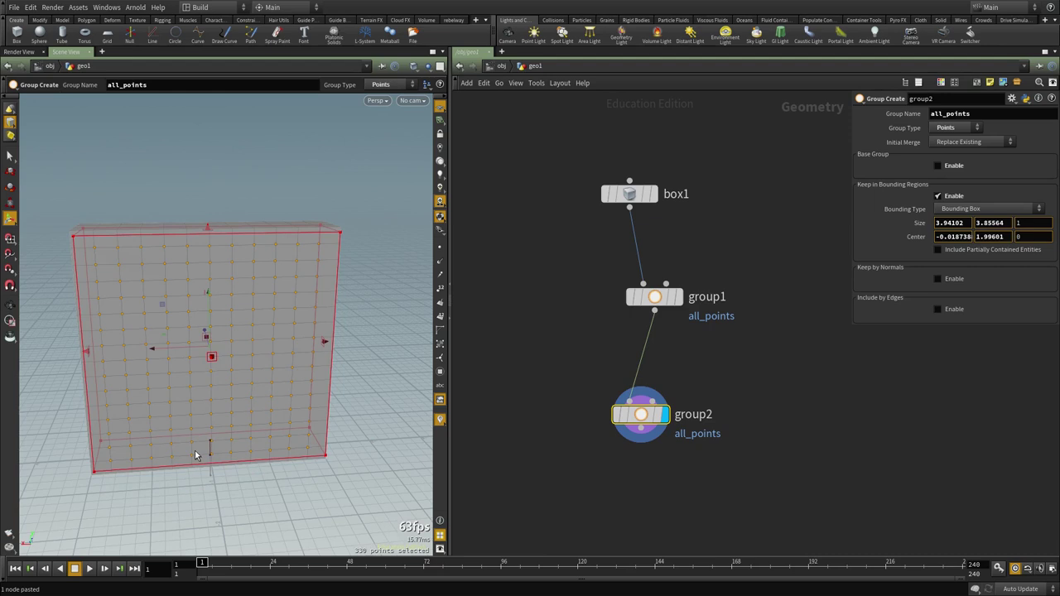
drag(329, 340, 353, 340)
drag(90, 346, 68, 353)
key(ctrl+z)
alt+drag(135, 343, 50, 232)
alt+middle_drag(285, 271, 338, 253)
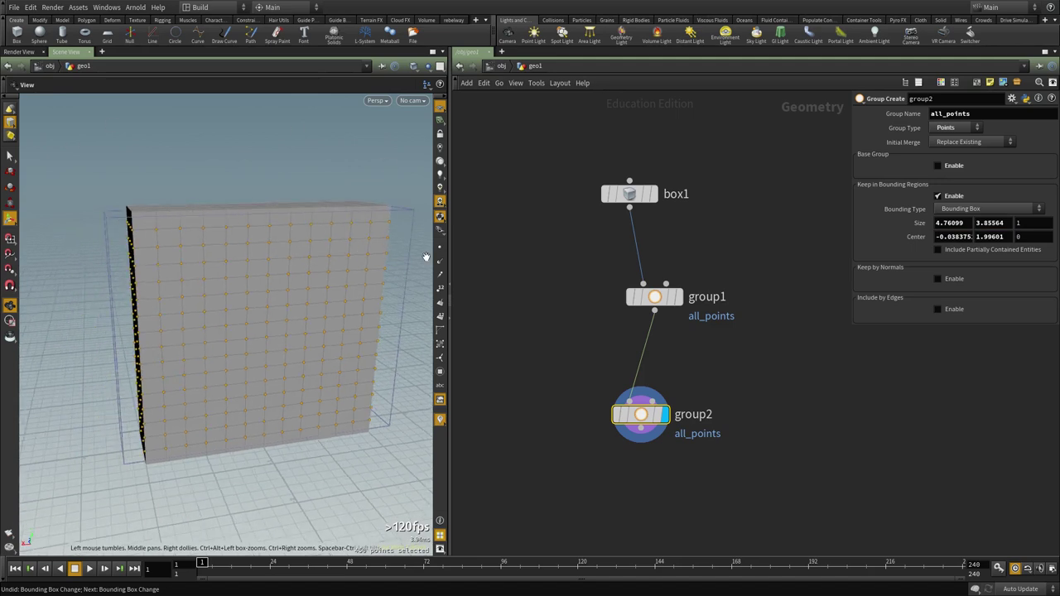
alt+drag(121, 227, 199, 269)
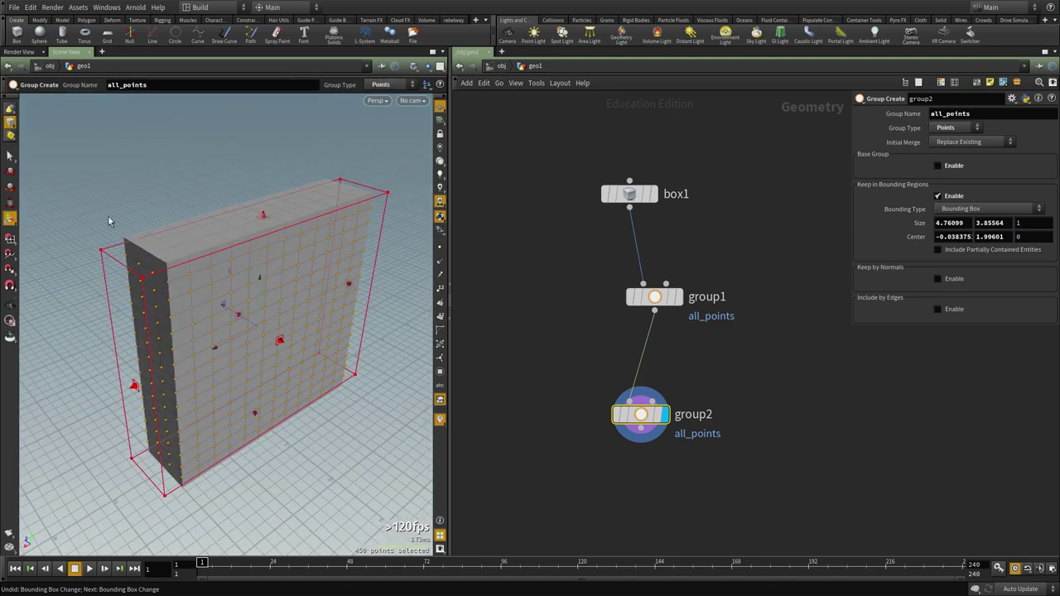
Compare the point selections of both group nodes and set group2's initial merge to Union with Existing.
middle_drag(759, 362, 709, 283)
drag(677, 304, 512, 196)
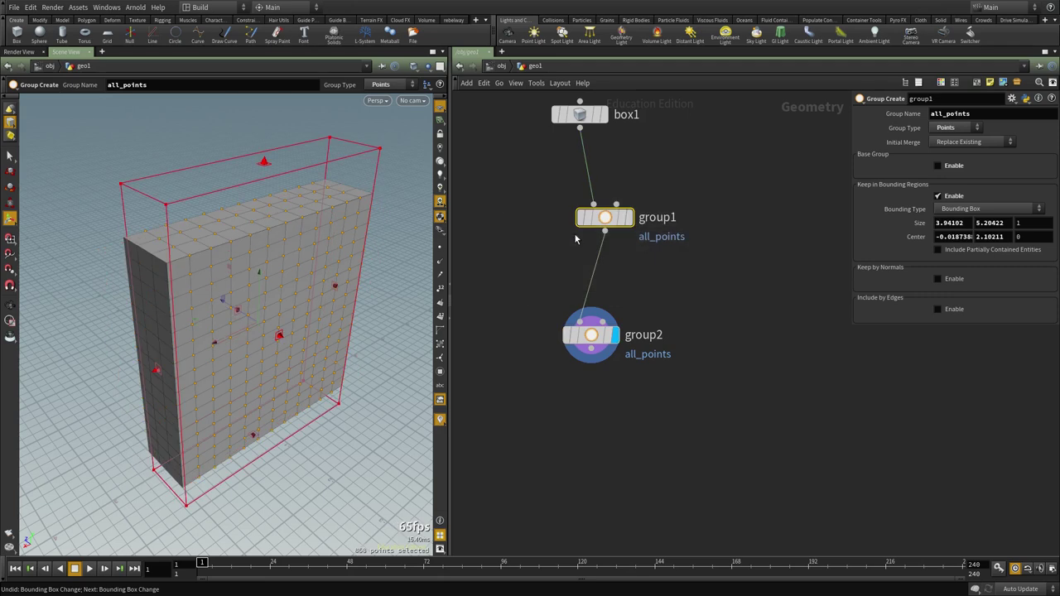
scroll(645, 227, up, 2)
click(590, 362)
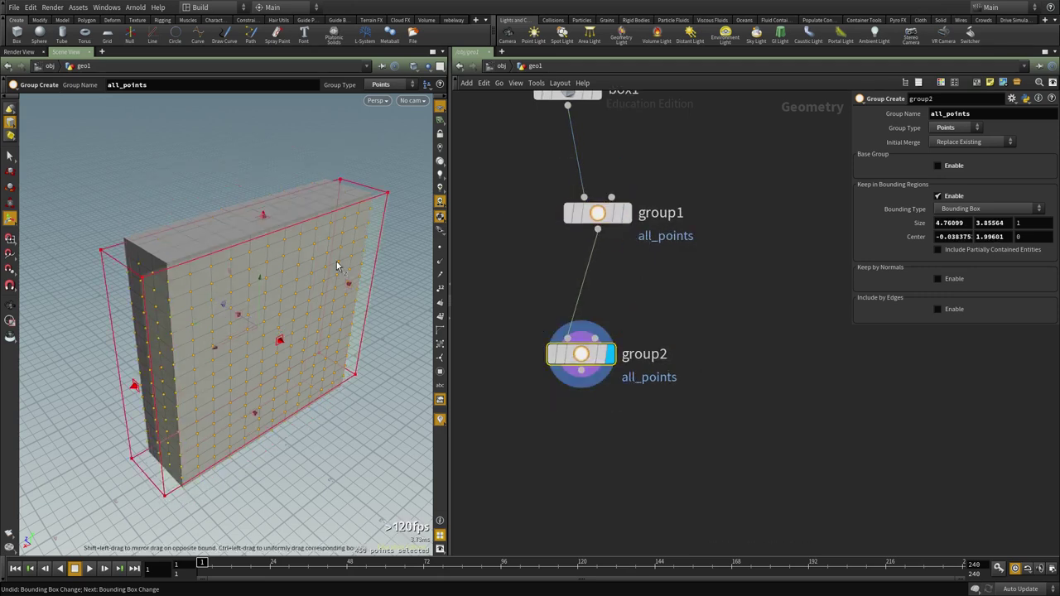
click(966, 143)
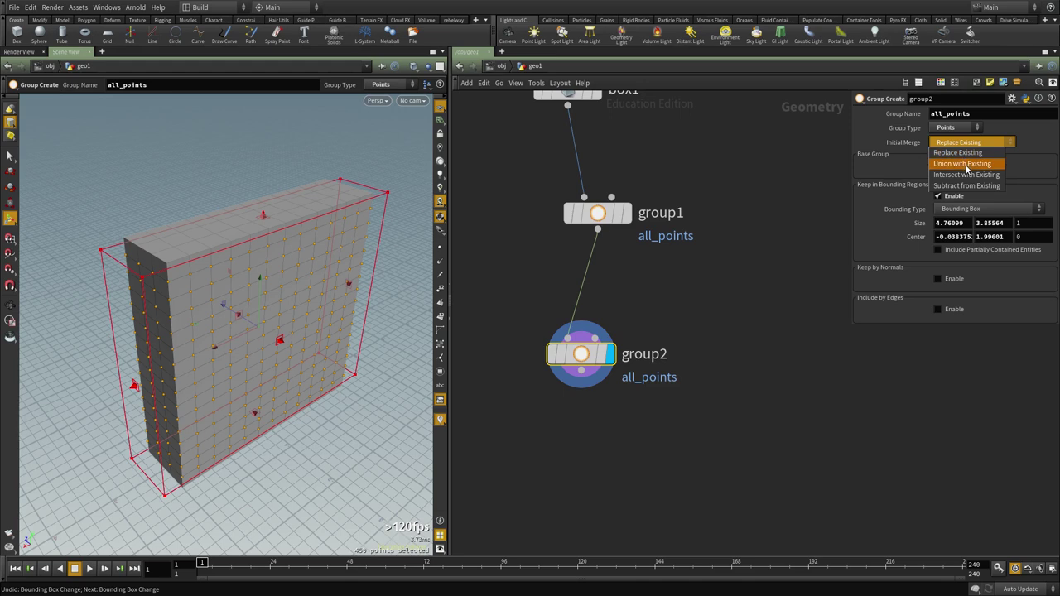
click(965, 164)
middle_drag(700, 435, 712, 399)
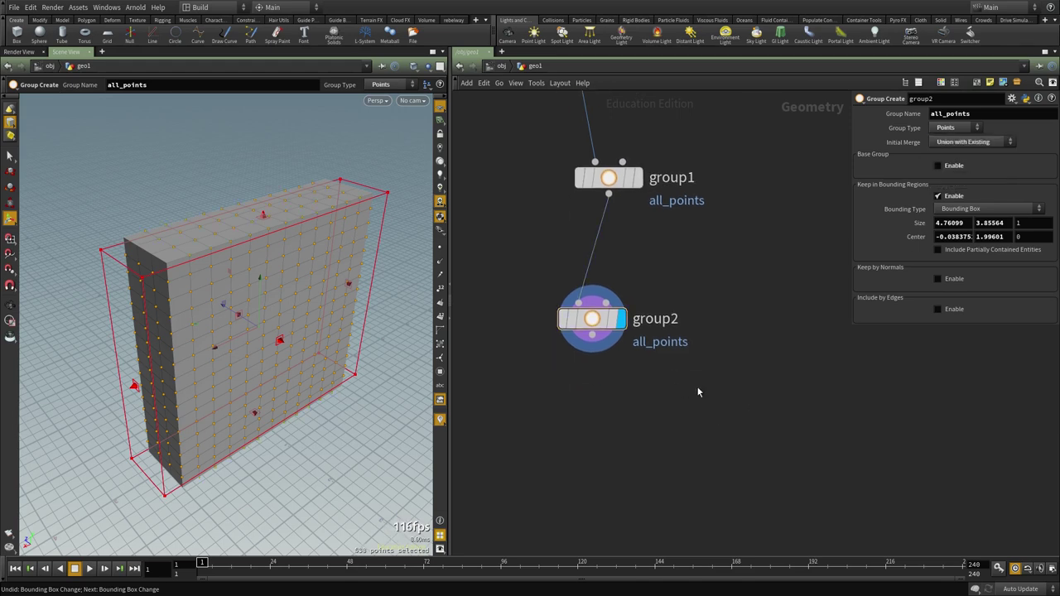
Add a Group Promote node and wire it after group2.
alt+middle_drag(158, 260, 219, 300)
alt+right_drag(219, 300, 253, 284)
alt+drag(253, 283, 295, 286)
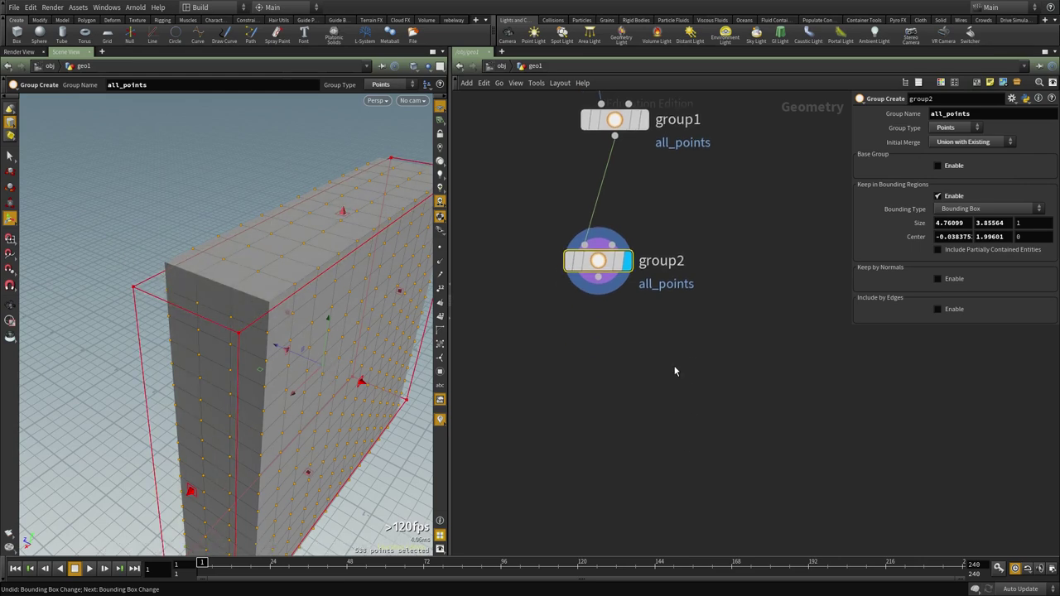
key(Tab)
text(g)
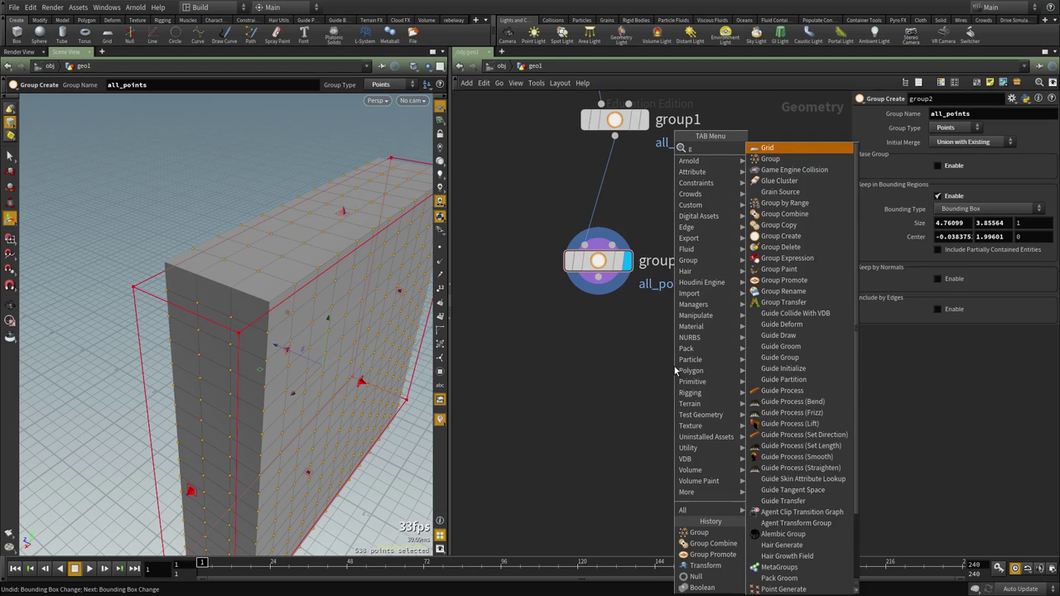
text(roup)
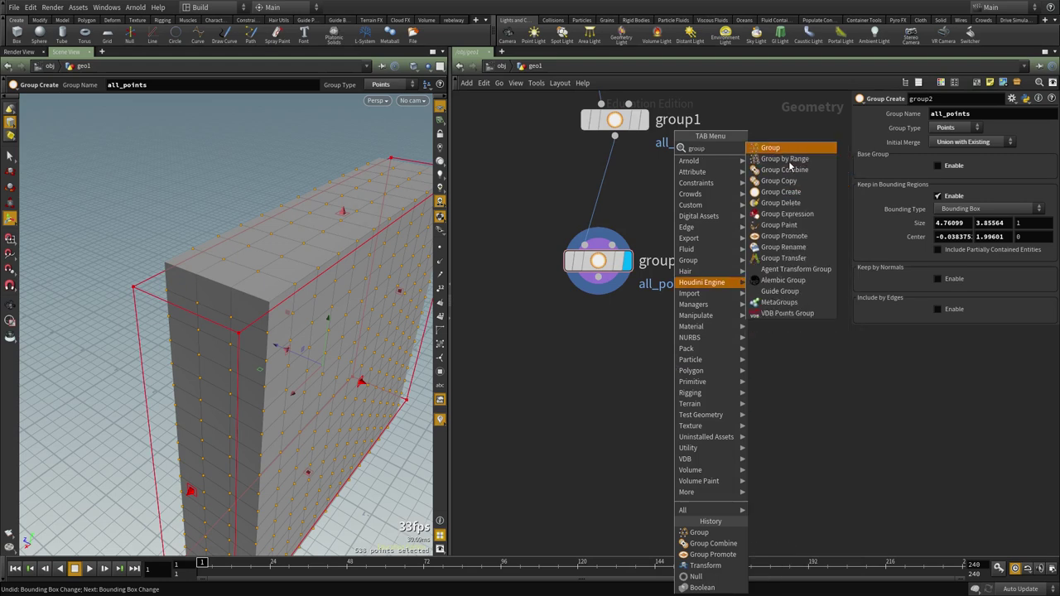
click(802, 236)
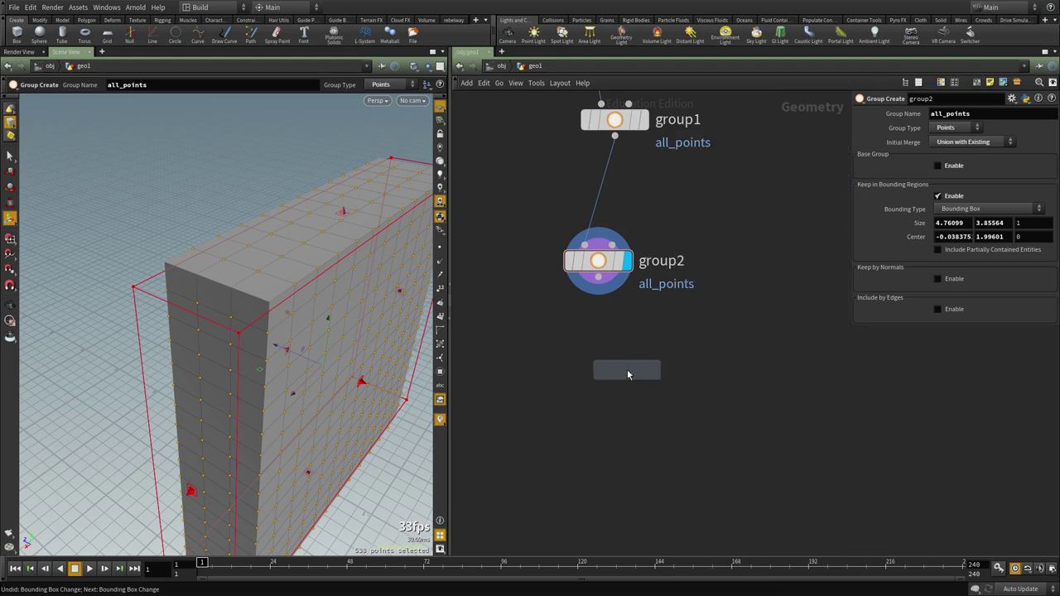
click(627, 371)
drag(596, 278, 610, 398)
middle_drag(669, 325, 677, 339)
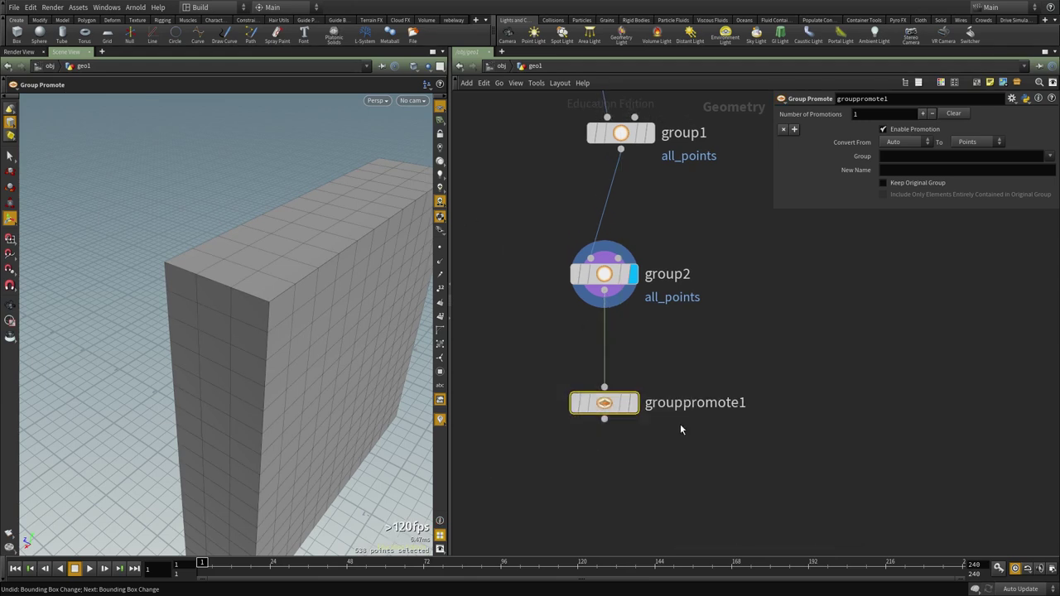
Promote the all_points group from Points to Edges and display the Group Promote result.
click(1036, 168)
click(634, 405)
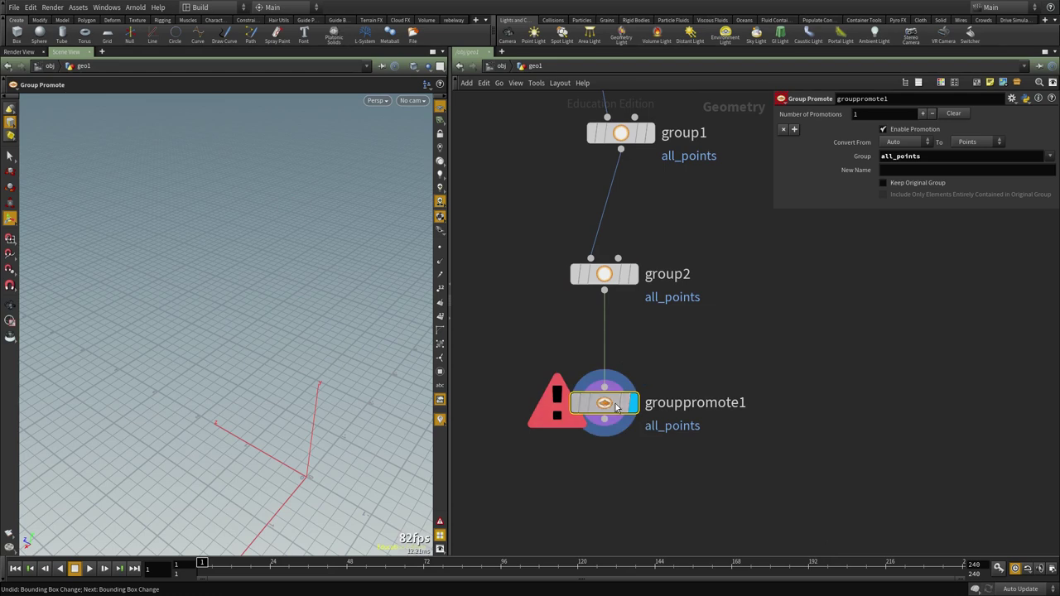
click(898, 143)
click(910, 176)
click(963, 144)
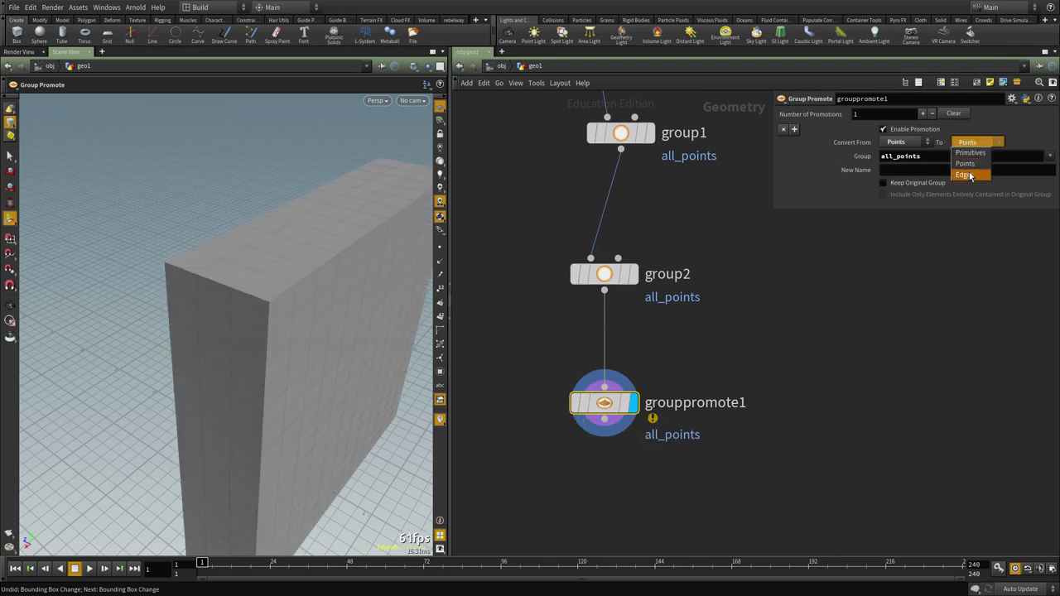
click(967, 173)
middle_drag(593, 513, 629, 461)
alt+drag(324, 324, 256, 314)
alt+right_drag(255, 314, 273, 310)
alt+drag(284, 390, 173, 272)
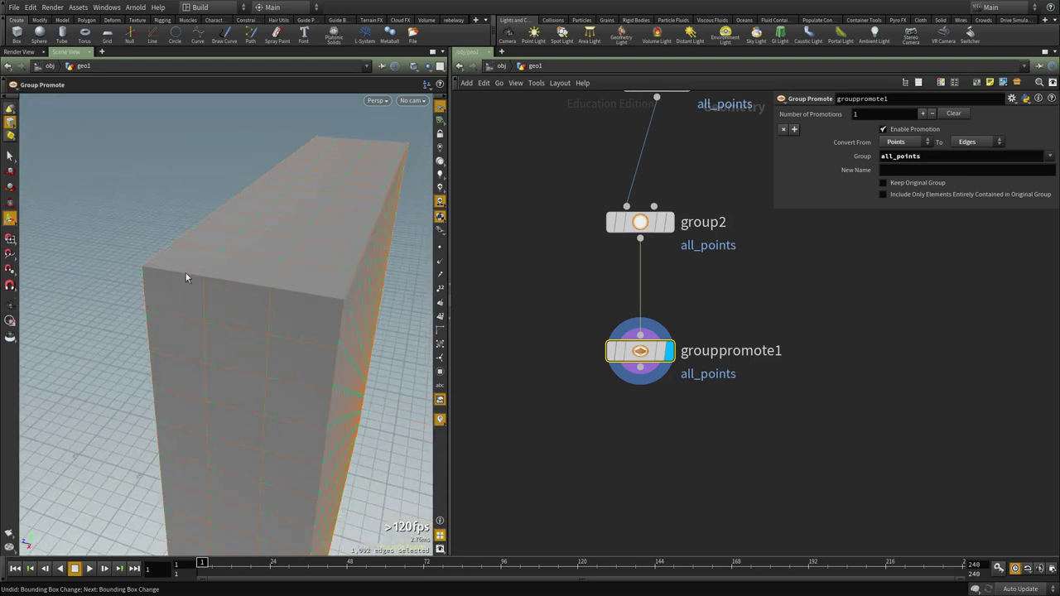
Add another Group node, wire it after grouppromote1 and display it.
middle_drag(672, 403, 661, 353)
key(Tab)
text(gr)
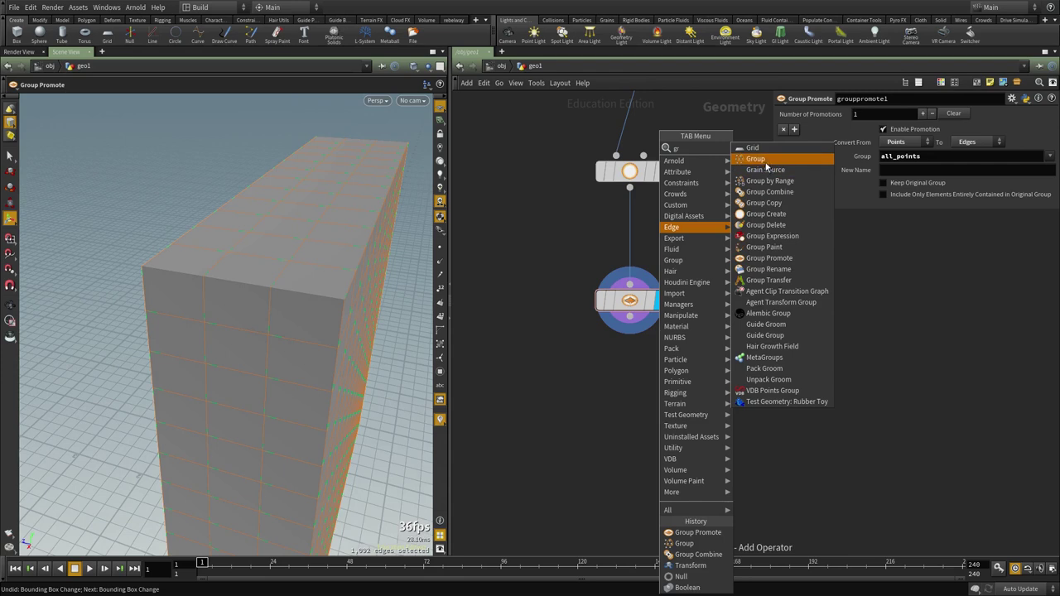
click(766, 159)
click(737, 431)
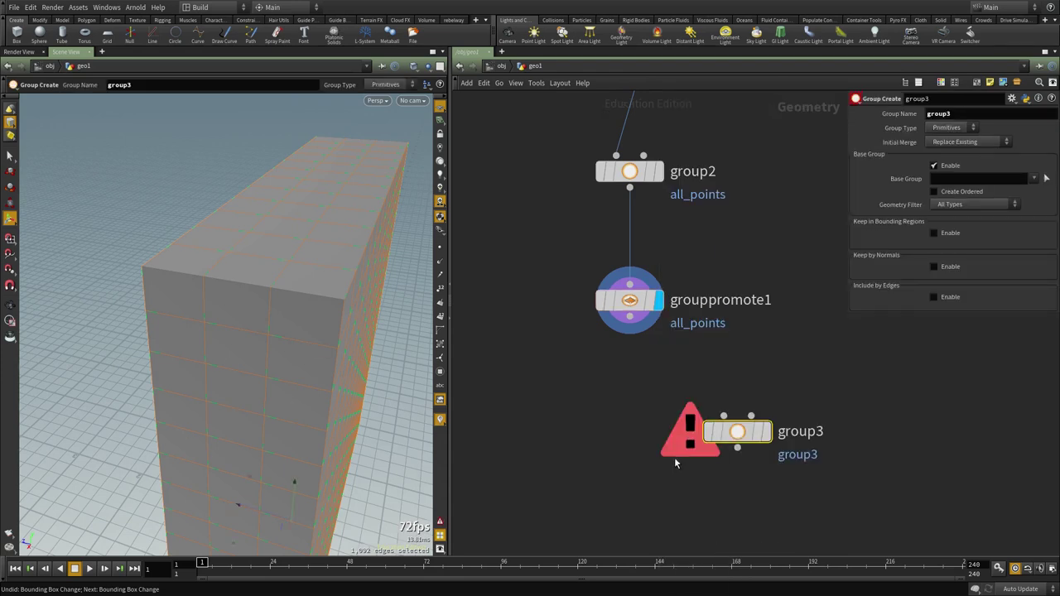
drag(724, 415, 632, 442)
click(647, 437)
Set group3's type to Edges, name the group all_egdes, and compare its selection with grouppromote1's.
click(951, 128)
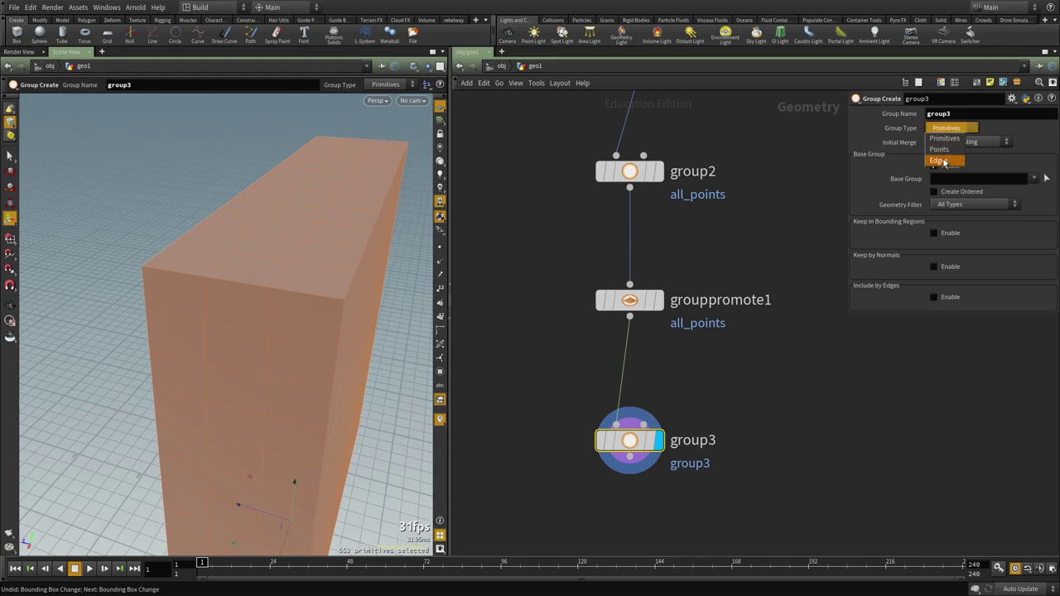
click(939, 161)
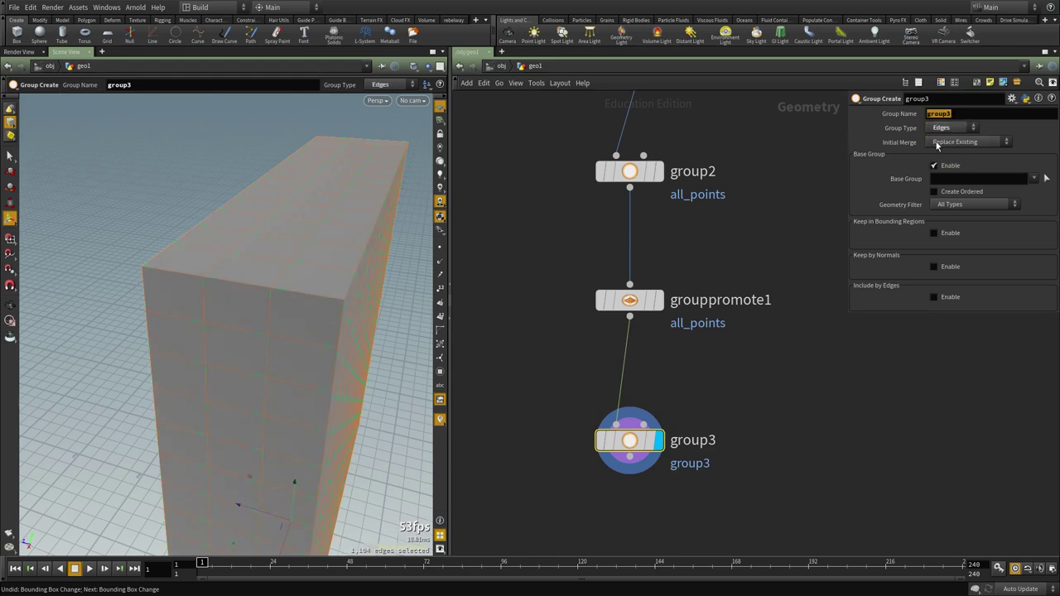
text(all_egdes)
middle_drag(887, 410, 858, 356)
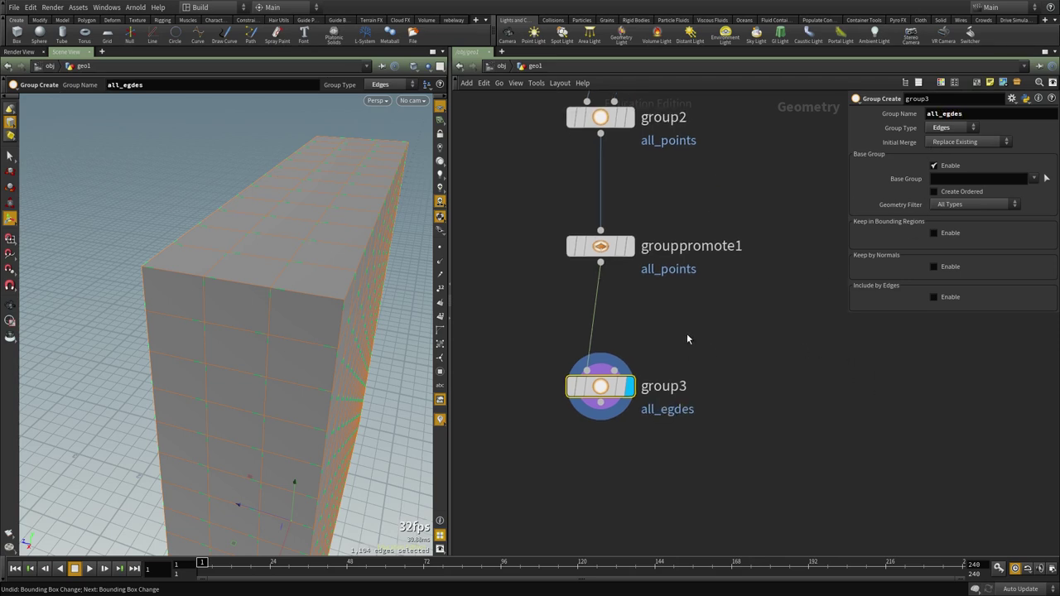
click(602, 246)
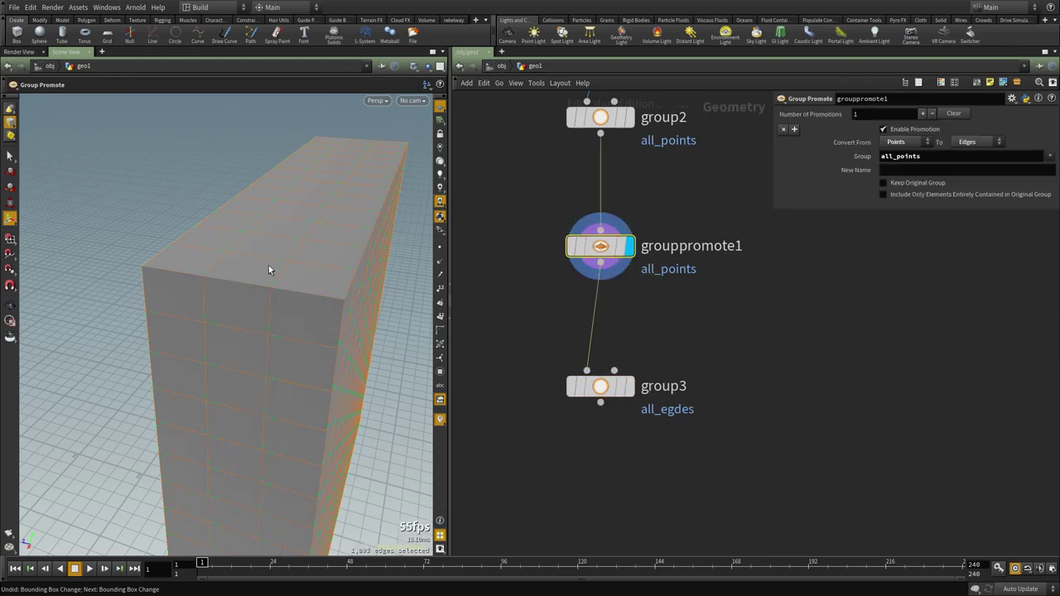
middle_drag(704, 329, 698, 277)
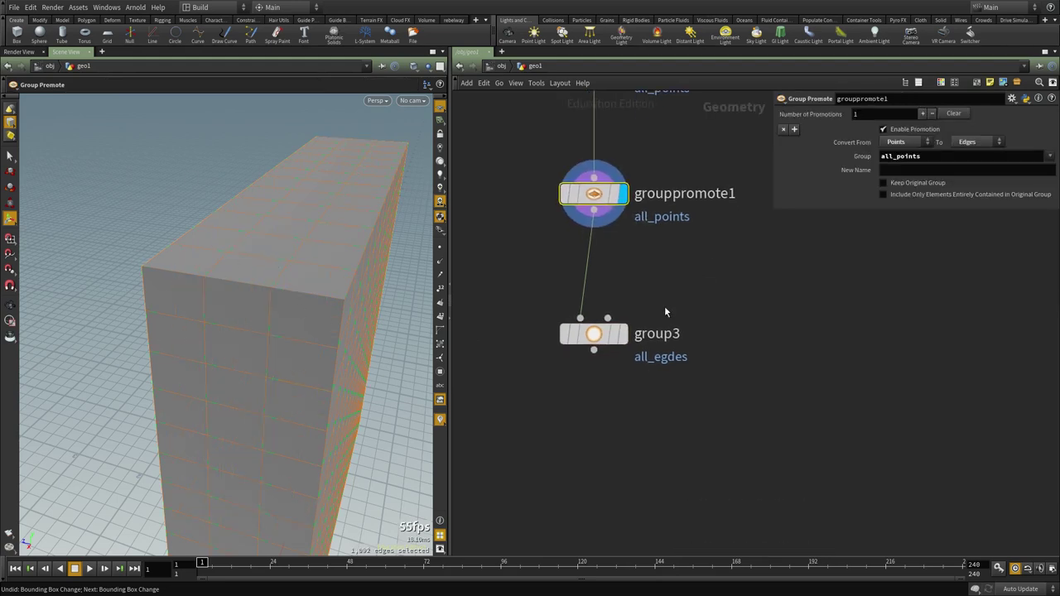
click(624, 335)
click(596, 336)
Add a Group Combine node, wire it after group3 and display it.
middle_drag(590, 498, 597, 442)
key(Tab)
text(comb)
key(Escape)
key(Tab)
text(group)
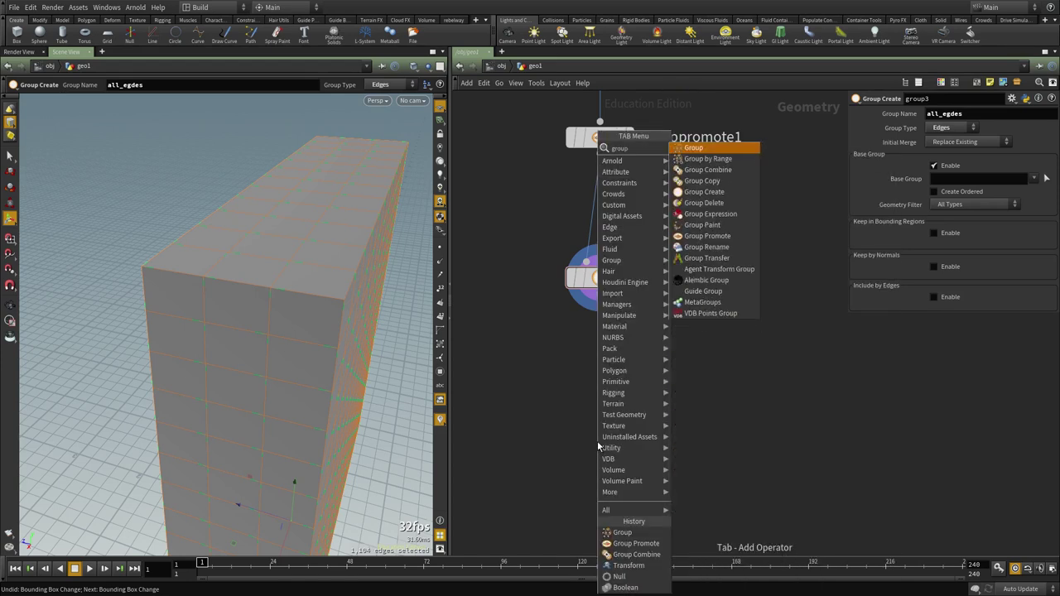
click(718, 171)
click(544, 429)
click(544, 414)
click(601, 295)
drag(556, 434, 613, 408)
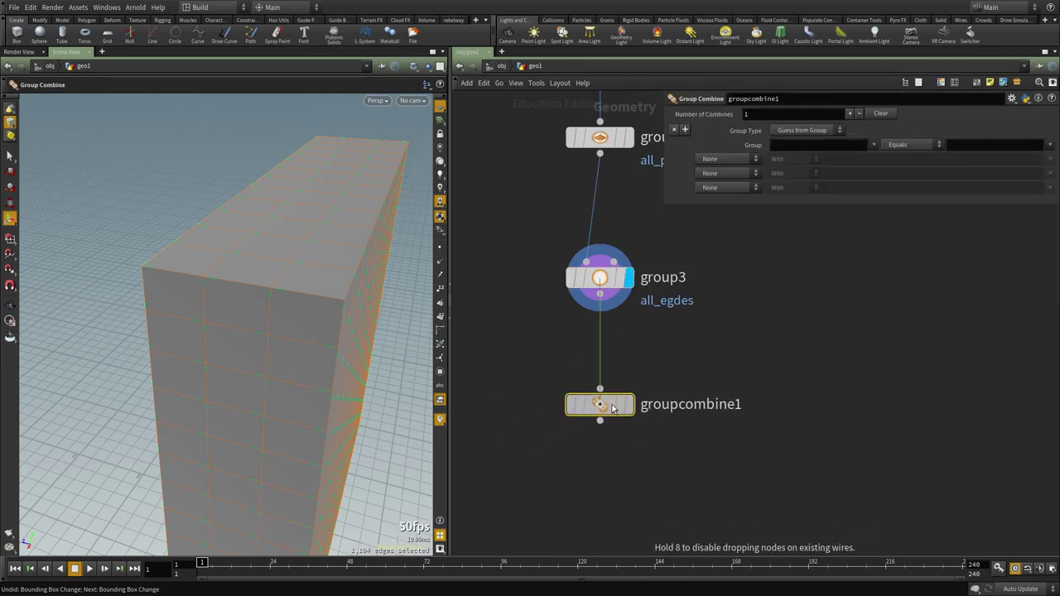
click(633, 406)
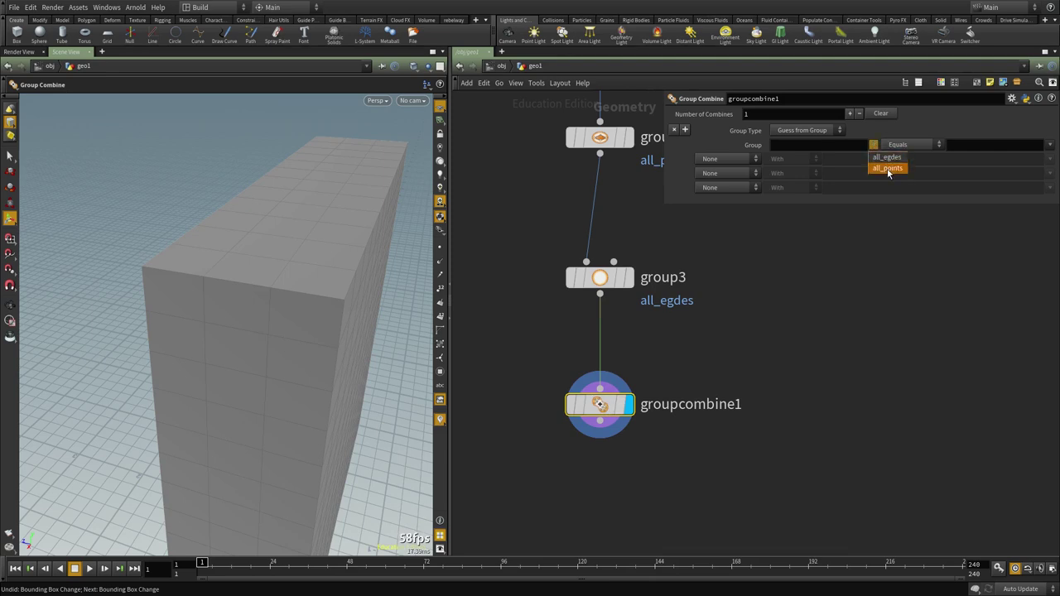
Define the combine so that all_egdes Equals All But all_points.
click(887, 168)
click(871, 147)
click(879, 157)
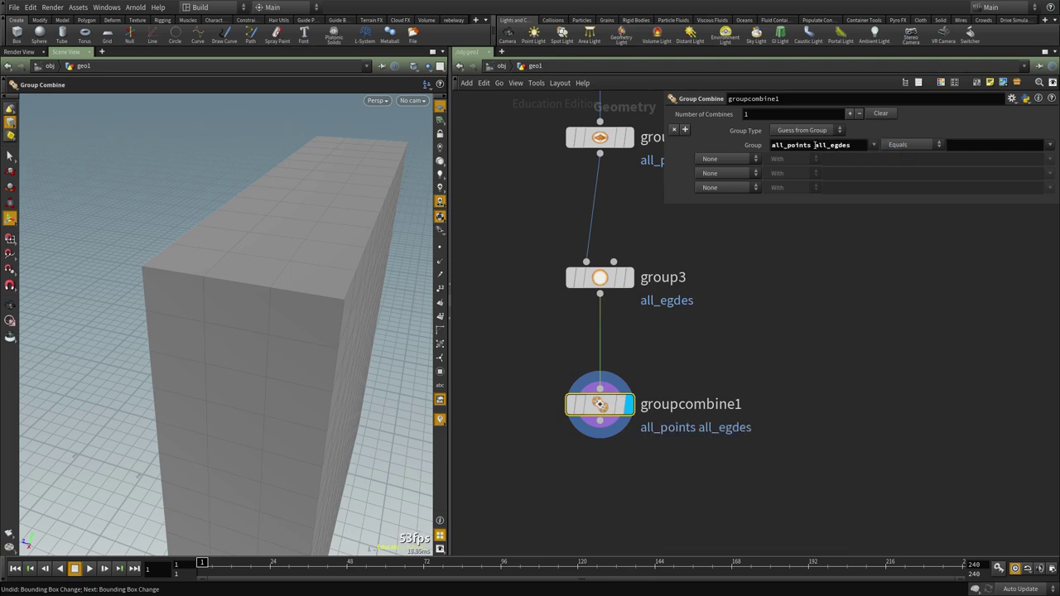
key(BackSpace)
click(700, 227)
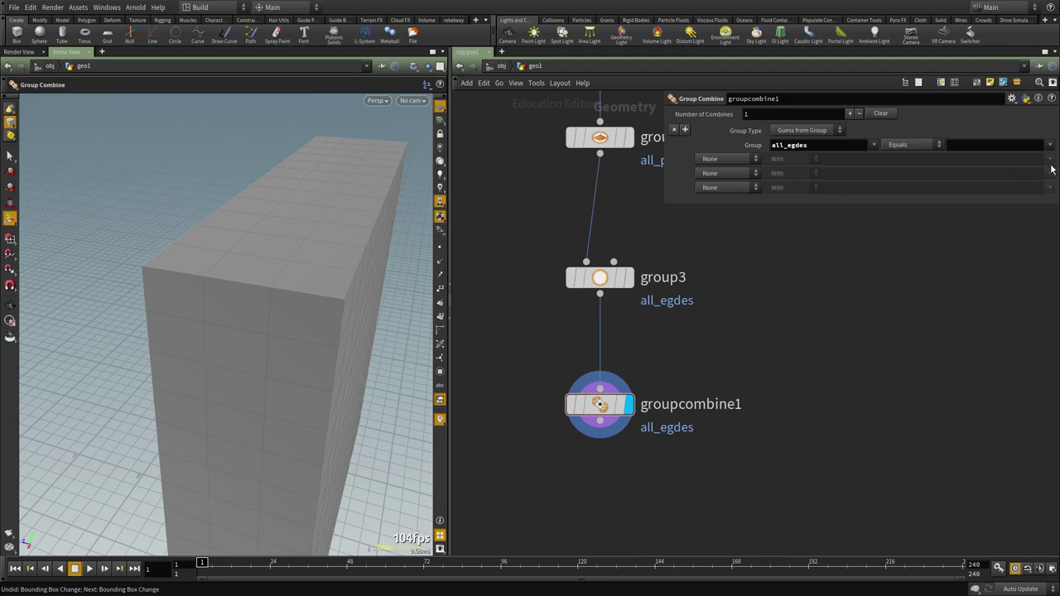
click(900, 146)
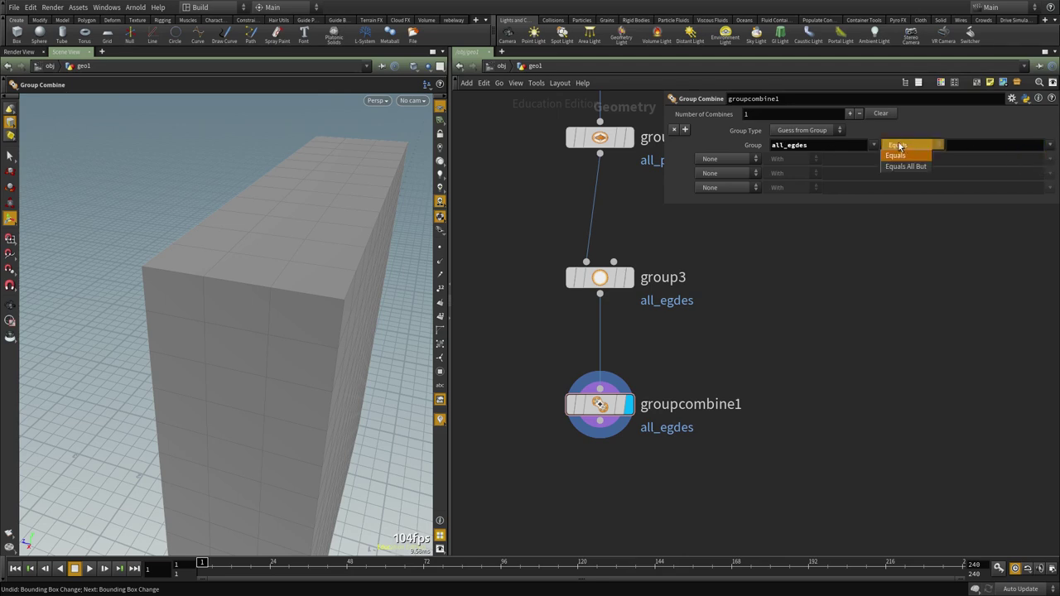
click(904, 145)
click(897, 145)
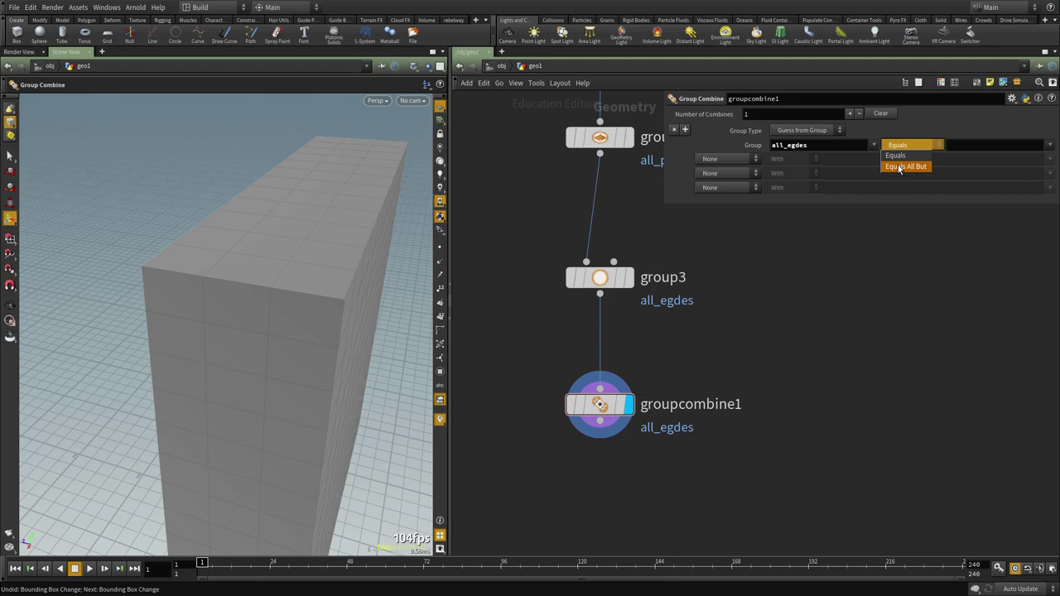
click(906, 167)
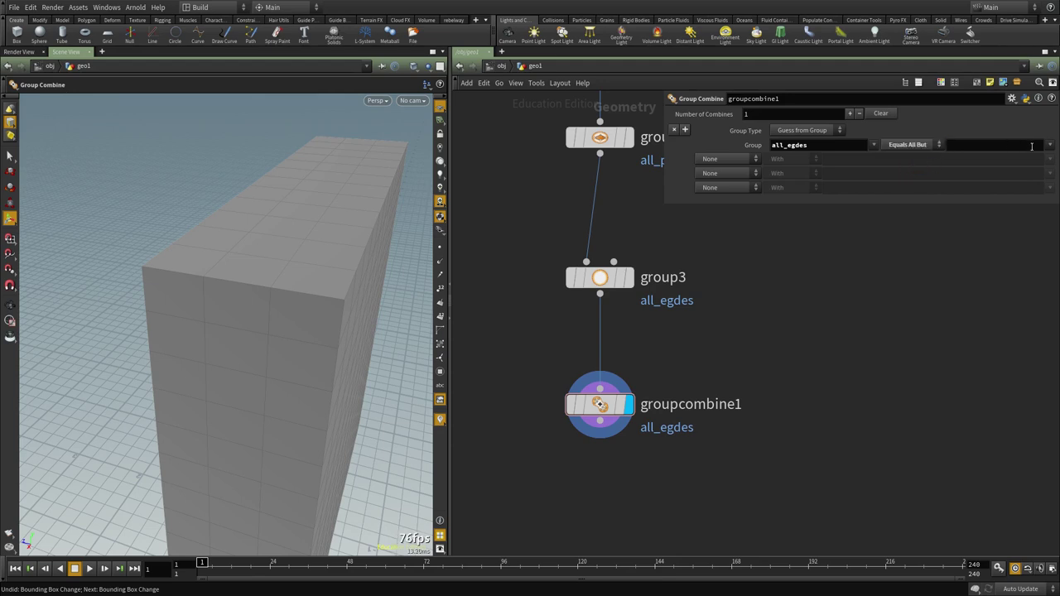
click(1040, 172)
Show the viewport in wireframe and inspect which box edges remain in the combined group.
middle_drag(871, 378, 864, 327)
drag(795, 320, 511, 428)
scroll(184, 332, down, 5)
key(shift+w)
drag(248, 350, 221, 367)
middle_drag(704, 428, 682, 397)
click(593, 437)
Add a PolyBevel node, wire it after groupcombine1 and display it.
key(Tab)
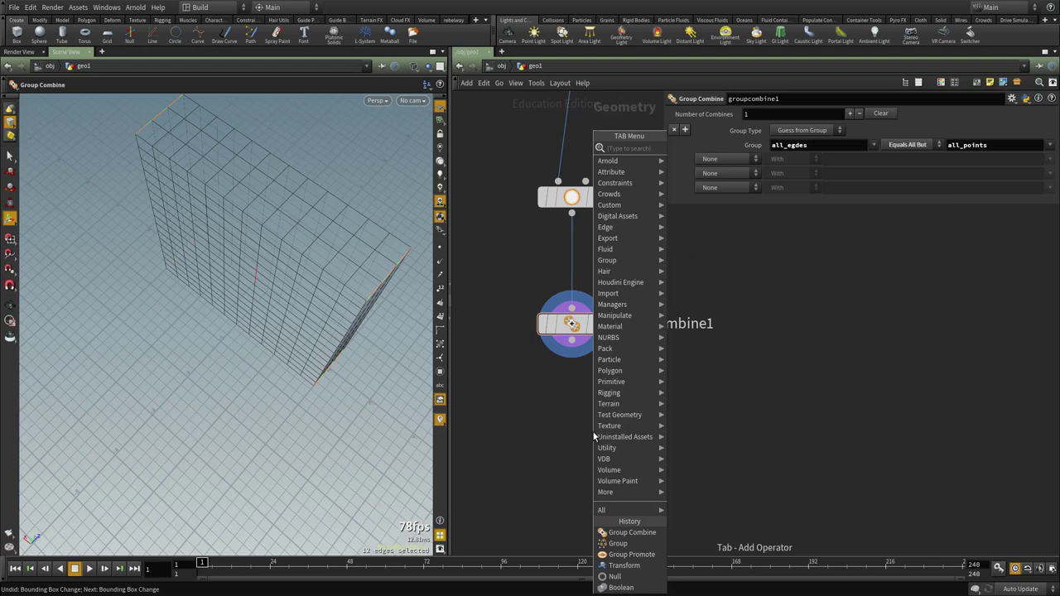
text(polye)
key(BackSpace)
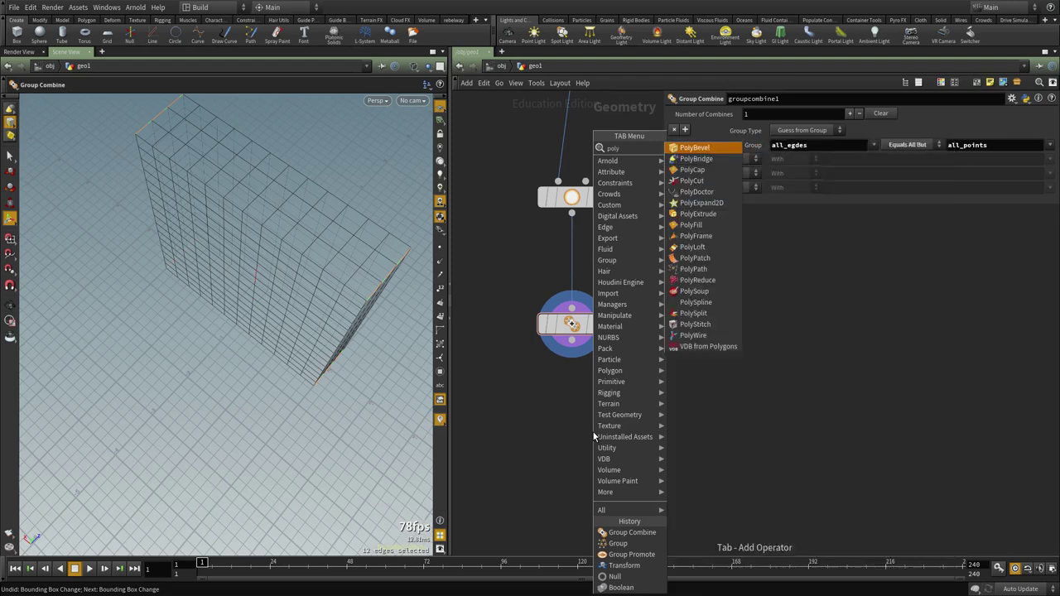
key(Return)
key(Return)
drag(579, 415, 572, 341)
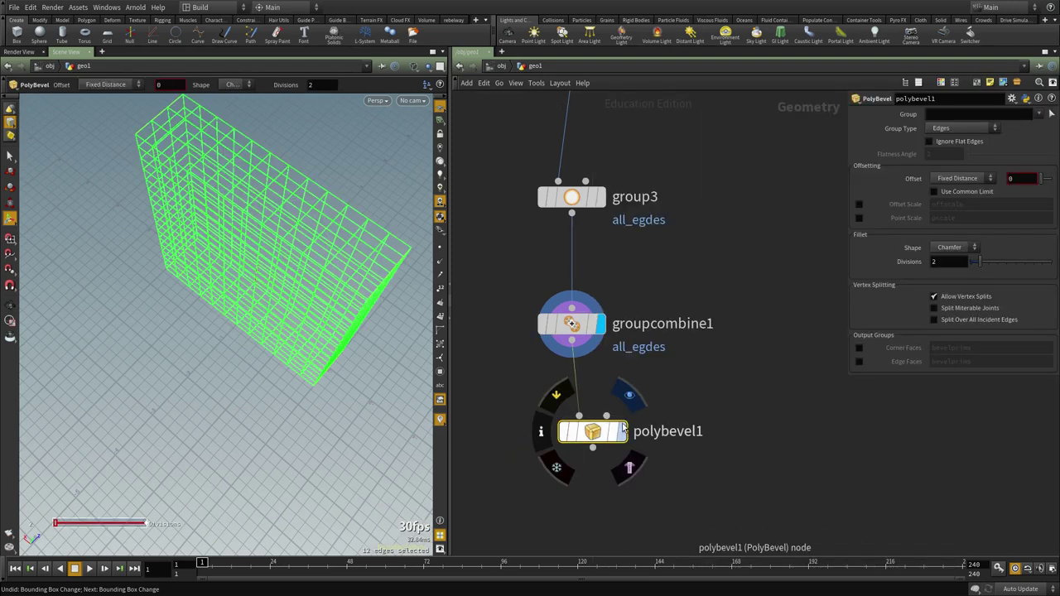
click(622, 431)
Restrict the bevel to the all_egdes group and set its offset to 0.22.
click(1038, 114)
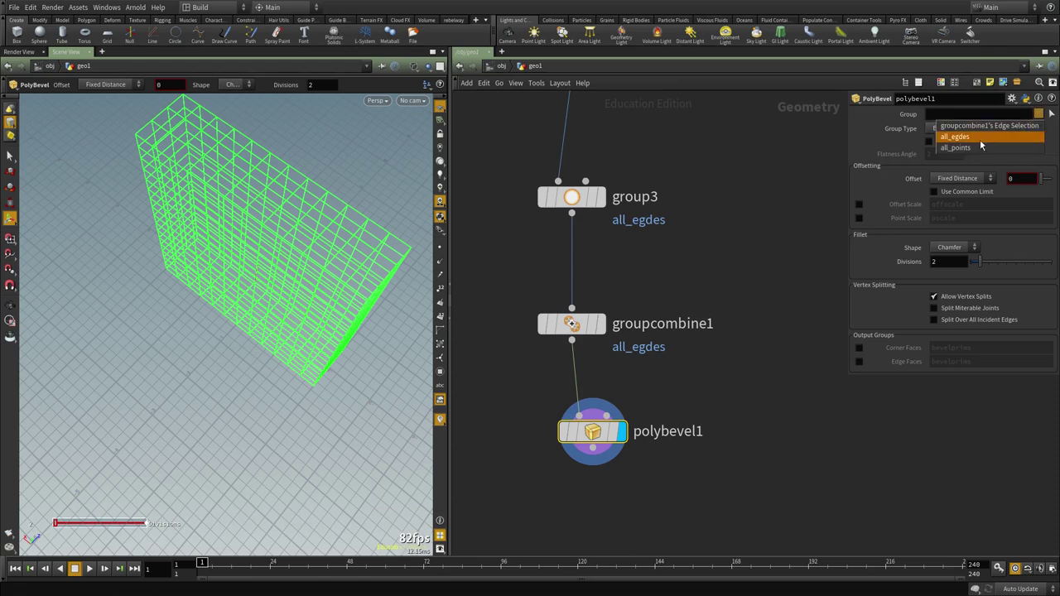
click(954, 137)
alt+drag(247, 336, 287, 320)
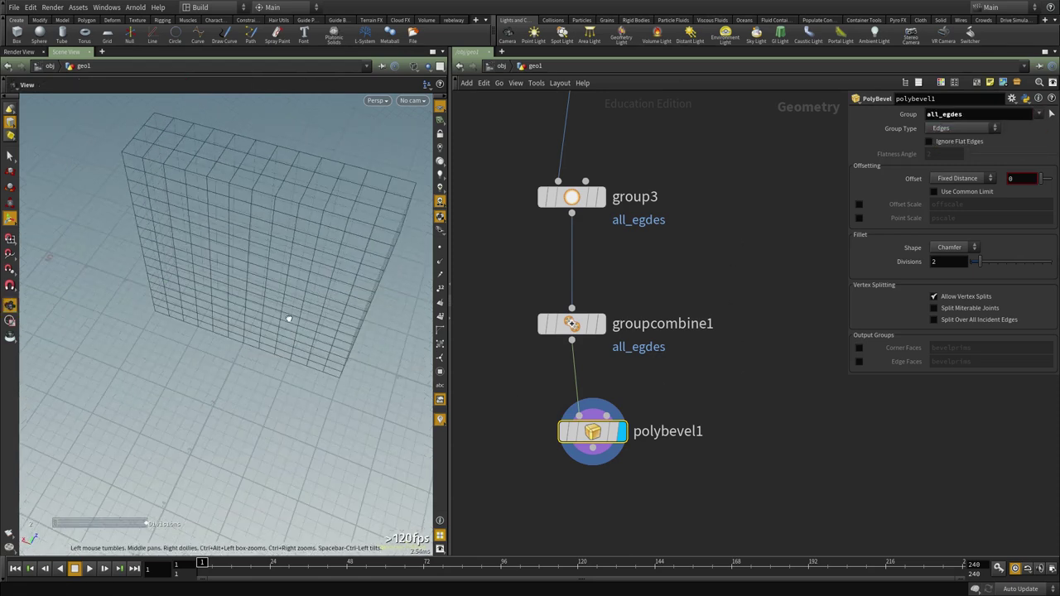
text(.22)
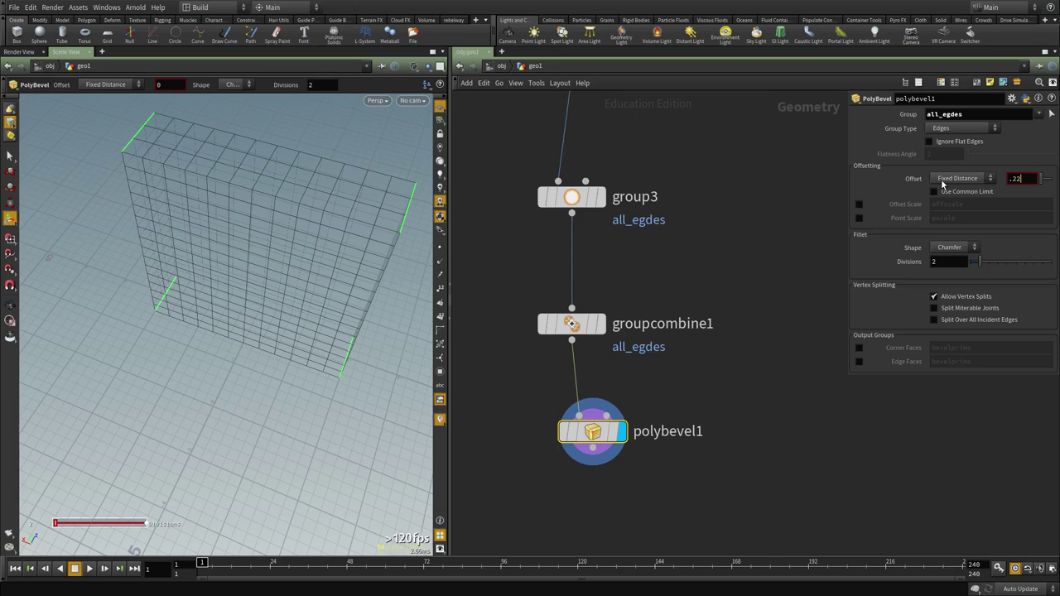
text(.)
key(Return)
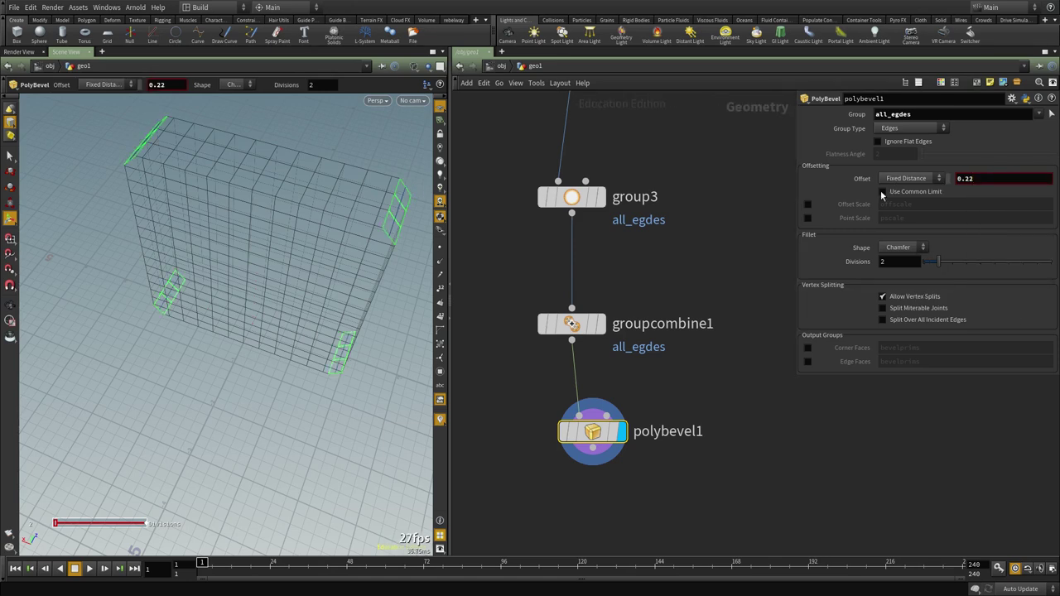
Set the bevel's fillet shape to Round with 7 divisions.
click(894, 302)
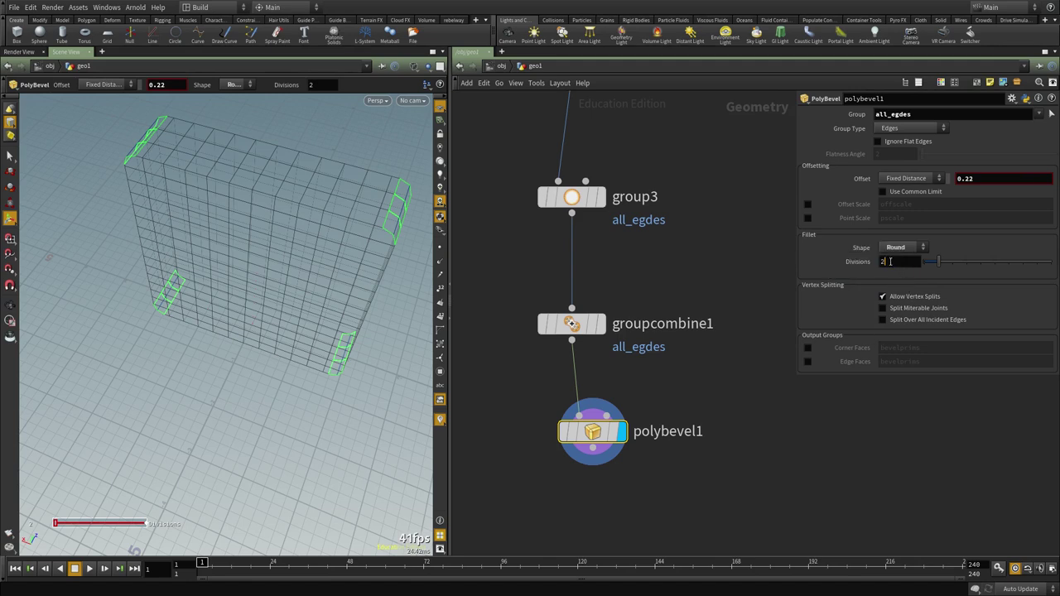
text(7)
key(Return)
alt+drag(323, 398, 207, 331)
Try changing the axis divisions of box1 at the start of the network, and undo the change.
scroll(652, 309, down, 4)
middle_drag(659, 217, 667, 401)
scroll(642, 194, up, 4)
click(614, 156)
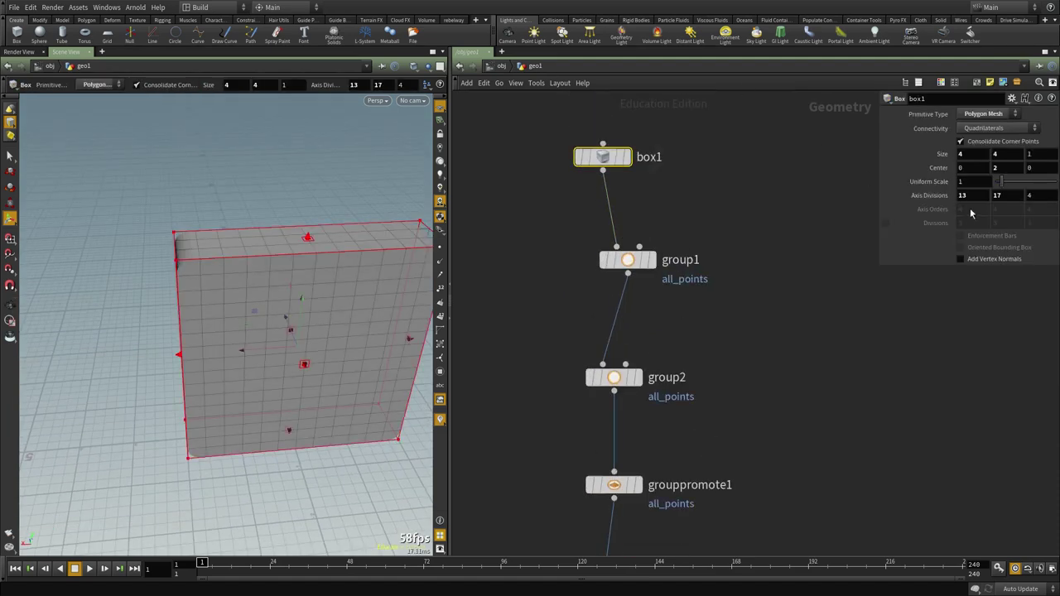
mouse_move(977, 195)
middle_down()
mouse_move(995, 195)
mouse_move(949, 196)
mouse_move(977, 193)
middle_up()
key(ctrl+z)
mouse_move(261, 282)
alt+mouse_down()
mouse_move(334, 254)
mouse_move(267, 275)
alt+mouse_up()
Review the bounding regions of group1 and group2, and inspect the rounded corners produced by polybevel1.
middle_drag(660, 315, 674, 288)
drag(714, 277, 569, 197)
alt+drag(260, 293, 179, 189)
alt+middle_drag(191, 246, 302, 272)
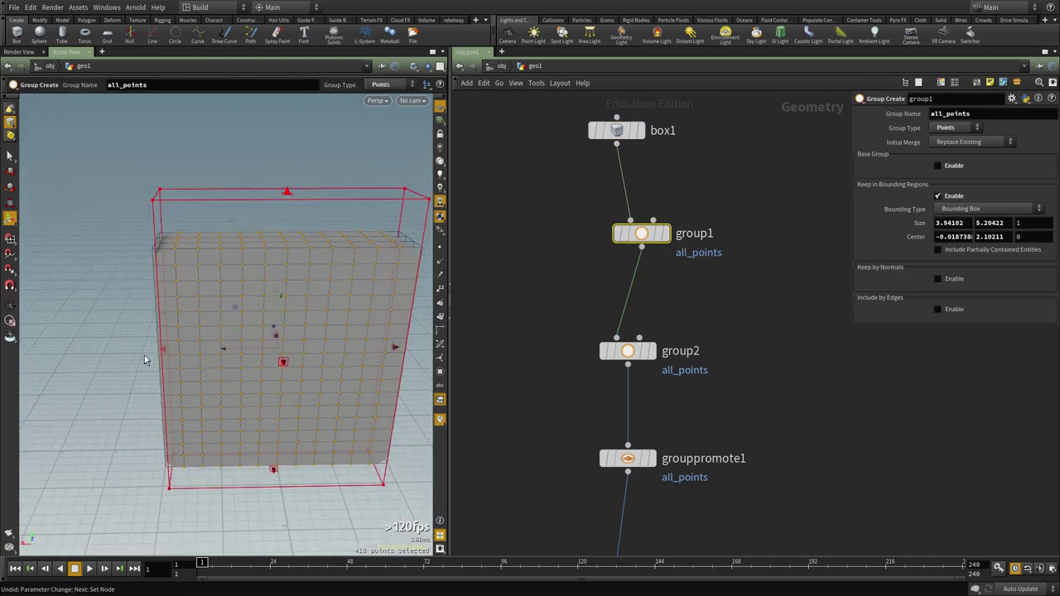
middle_drag(719, 404, 708, 342)
click(619, 288)
mouse_move(295, 362)
alt+mouse_down()
mouse_move(320, 353)
mouse_move(288, 351)
alt+mouse_up()
middle_drag(798, 405, 780, 324)
scroll(709, 371, down, 1)
middle_drag(709, 372, 709, 161)
drag(740, 436, 571, 354)
middle_drag(687, 462, 684, 433)
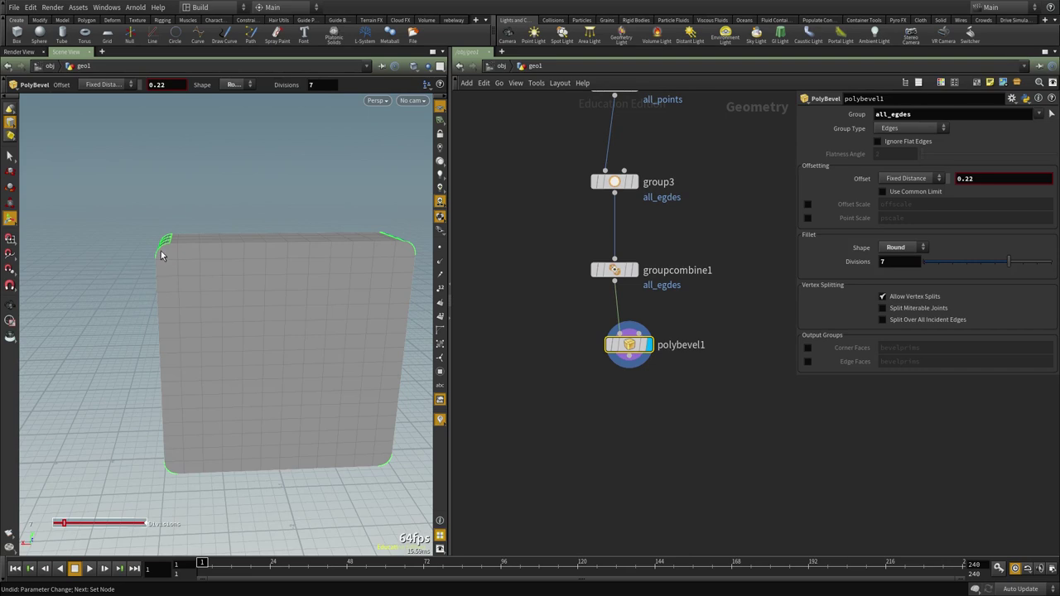
alt+drag(135, 319, 157, 313)
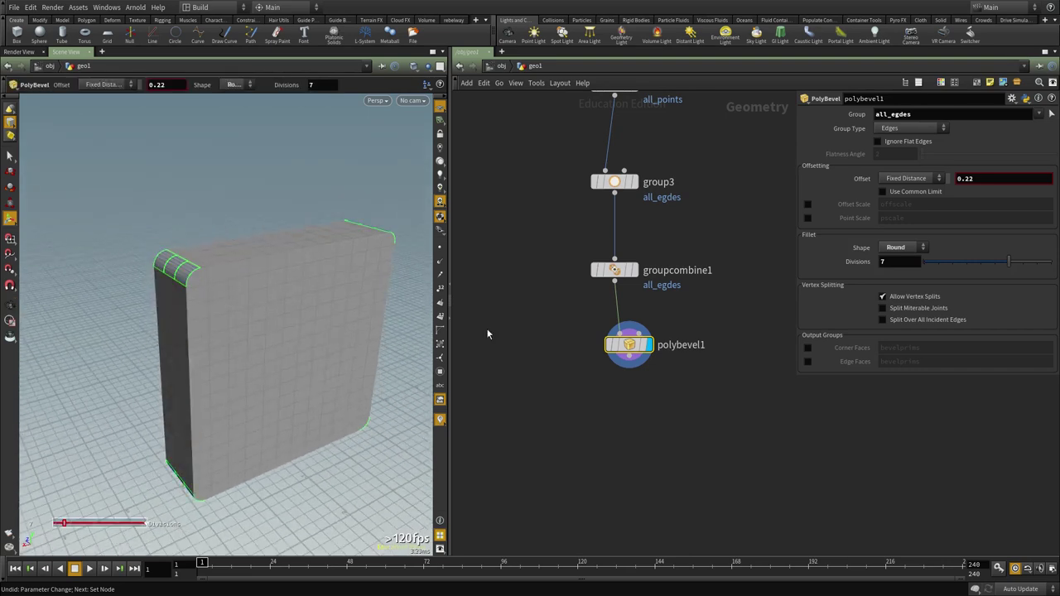
Try raising the Z axis divisions of box1 to 13 and beyond, and undo the changes.
middle_drag(713, 430, 709, 438)
scroll(702, 430, down, 2)
scroll(737, 426, up, 2)
middle_drag(738, 239, 722, 497)
middle_drag(722, 249, 756, 472)
click(598, 304)
middle_drag(1037, 191, 1053, 193)
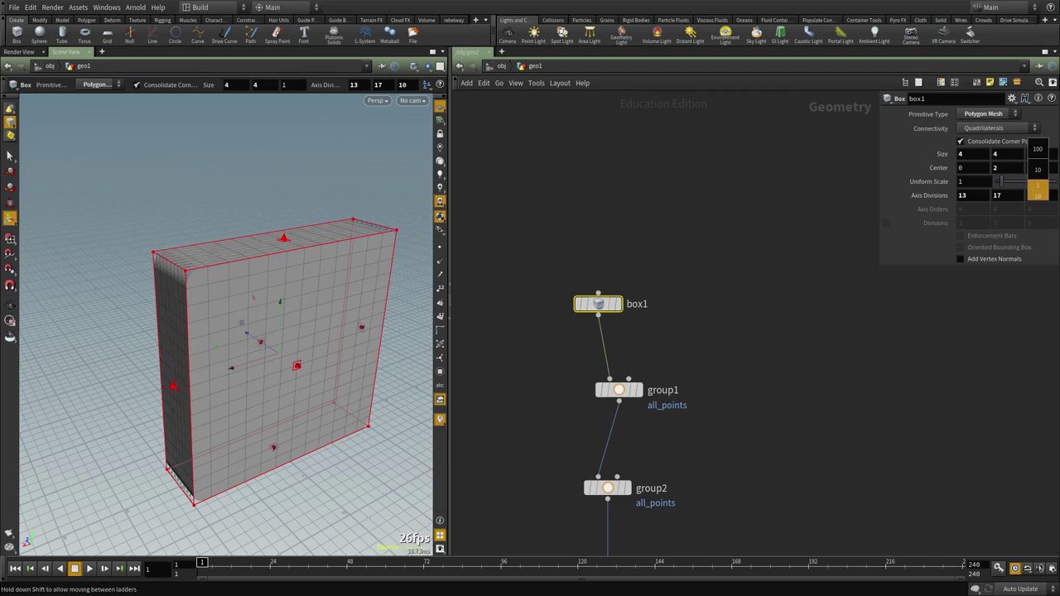
alt+drag(257, 274, 356, 284)
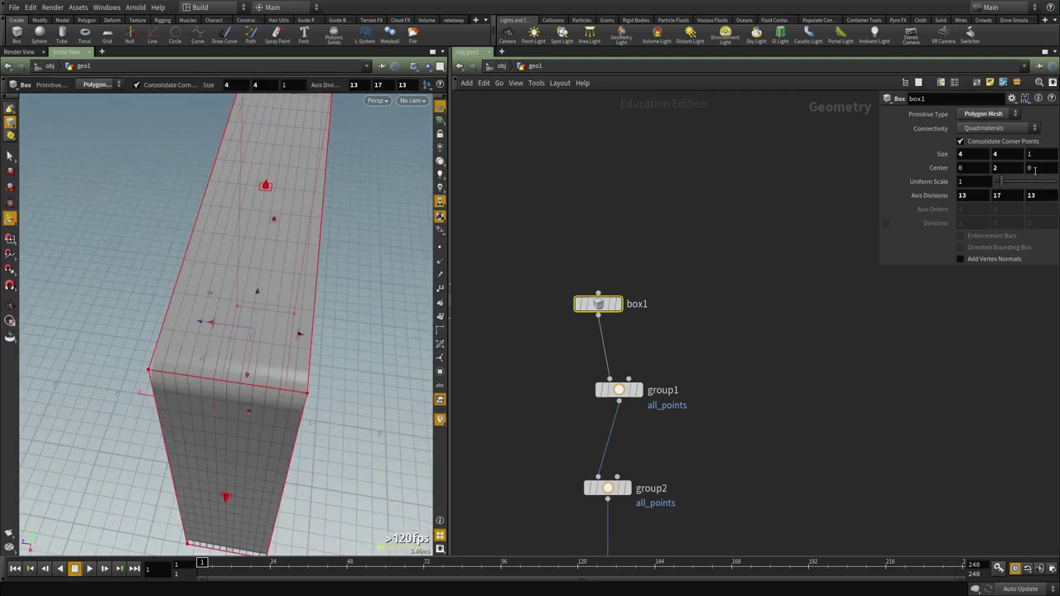
middle_drag(1039, 195, 1058, 195)
key(ctrl+z)
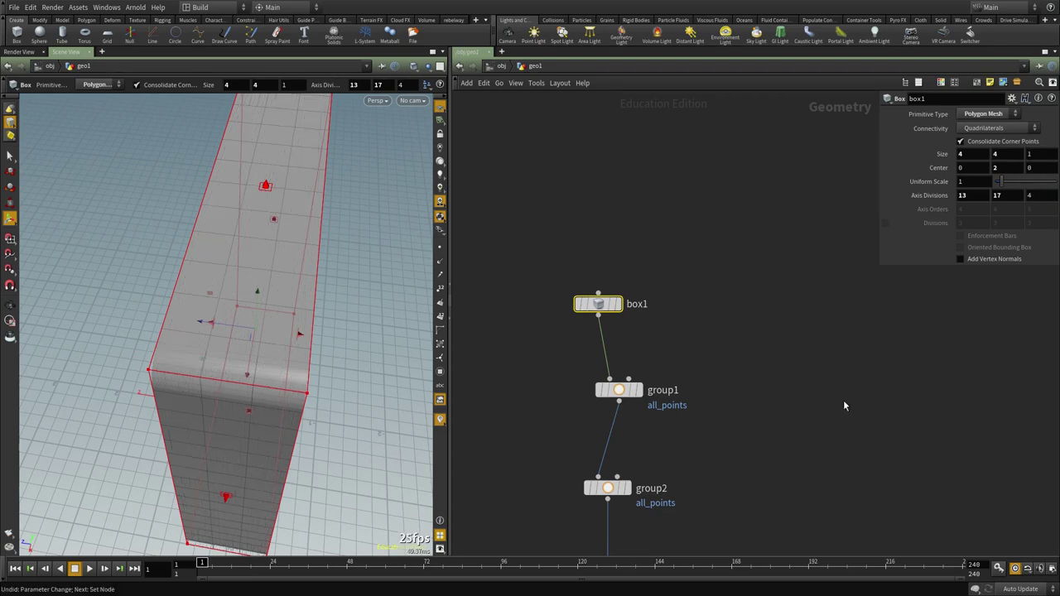
key(ctrl+z)
Add a second PolyBevel node below polybevel1.
middle_drag(788, 430, 748, 234)
scroll(748, 234, down, 3)
middle_drag(765, 421, 770, 337)
alt+drag(278, 359, 218, 276)
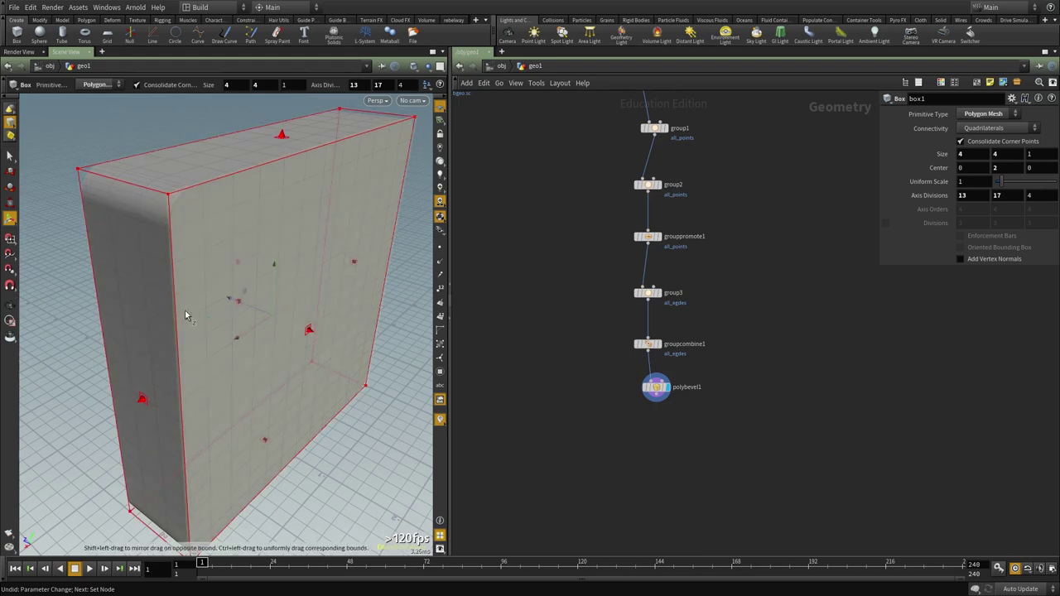
scroll(778, 376, up, 3)
key(Tab)
text(beve)
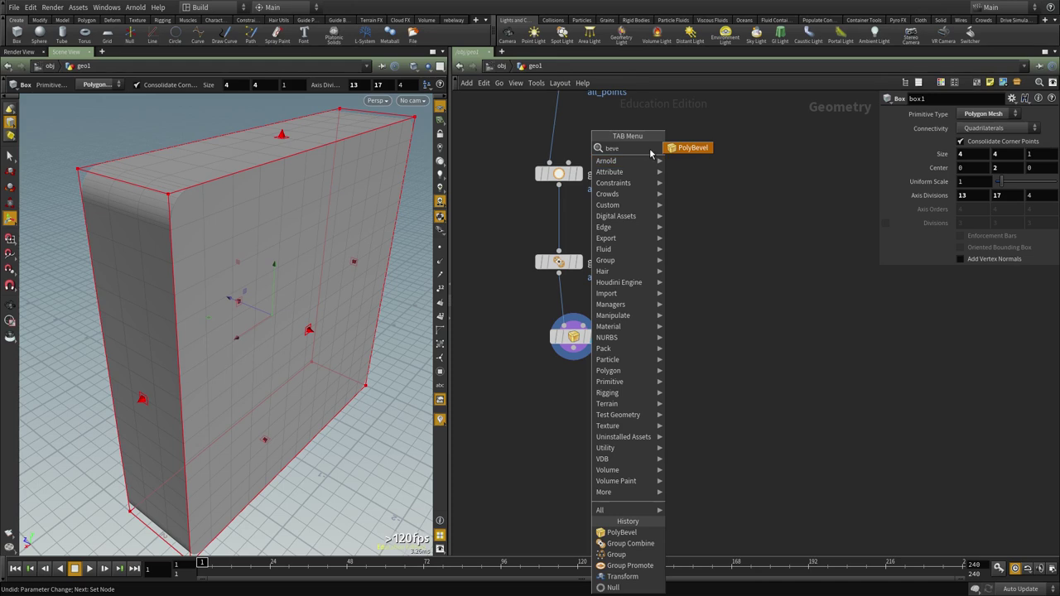
click(681, 148)
click(526, 420)
Connect polybevel1's output to the new PolyBevel node, place it directly underneath and display its result.
click(573, 348)
click(516, 409)
drag(527, 423, 574, 444)
click(594, 443)
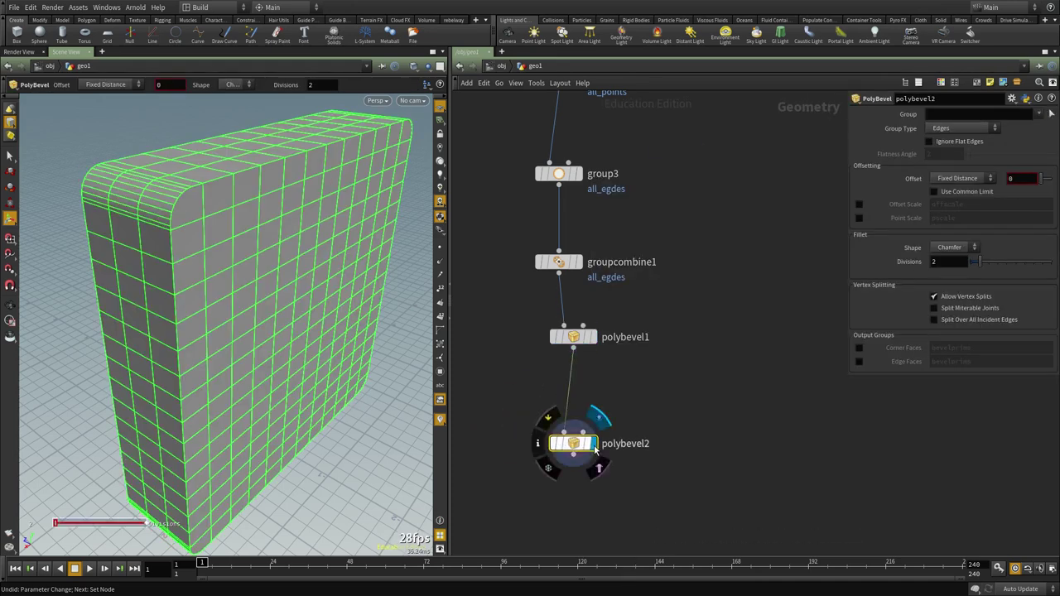
Make polybevel2 ignore flat edges with a flatness angle of 40, and use a .006 offset, Round shape and 4 divisions.
click(944, 141)
drag(982, 157, 990, 157)
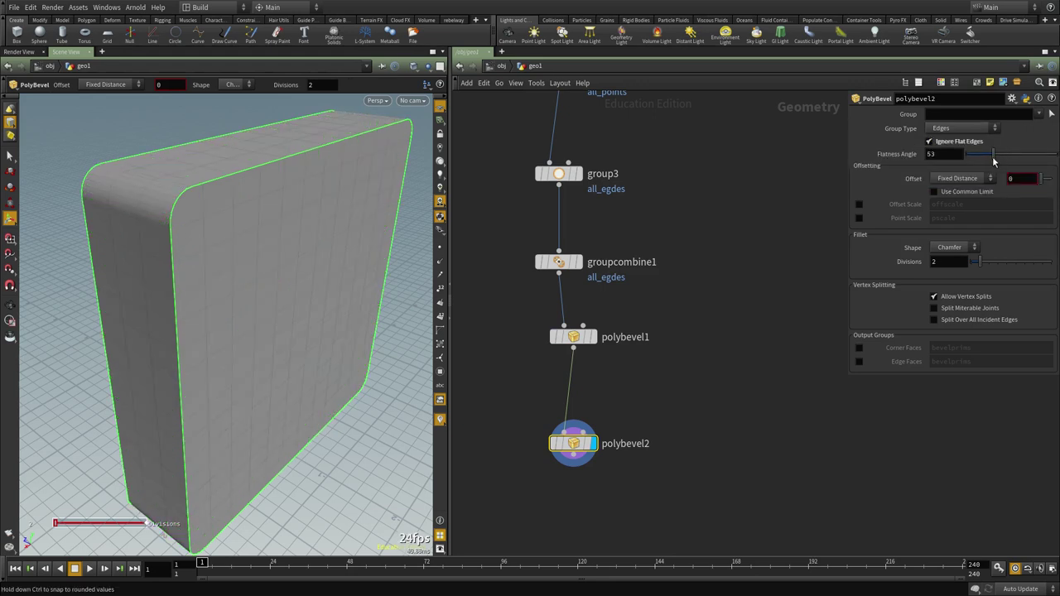
alt+drag(323, 331, 212, 245)
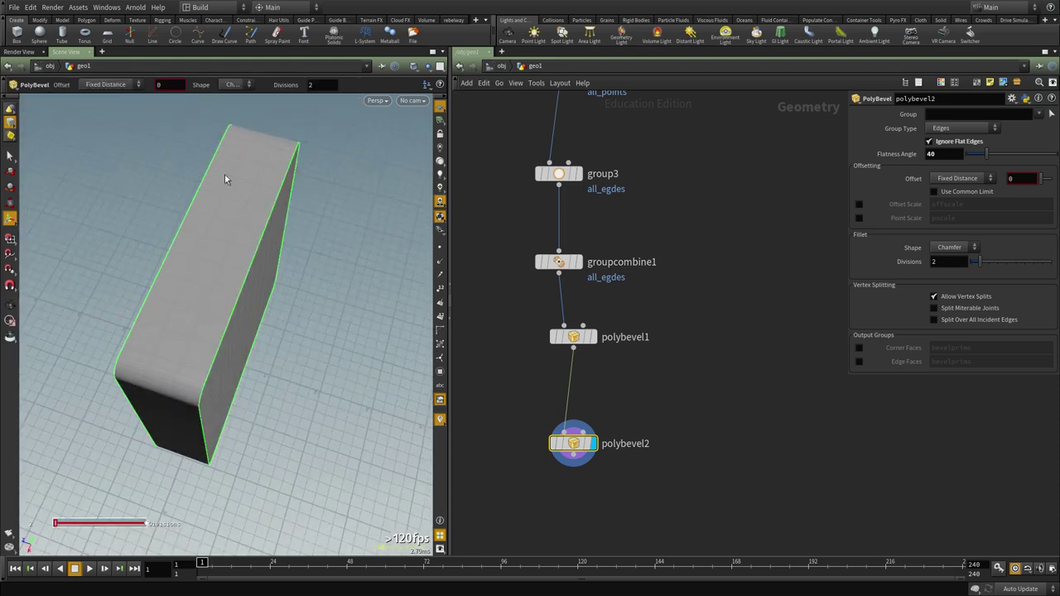
alt+drag(147, 355, 212, 225)
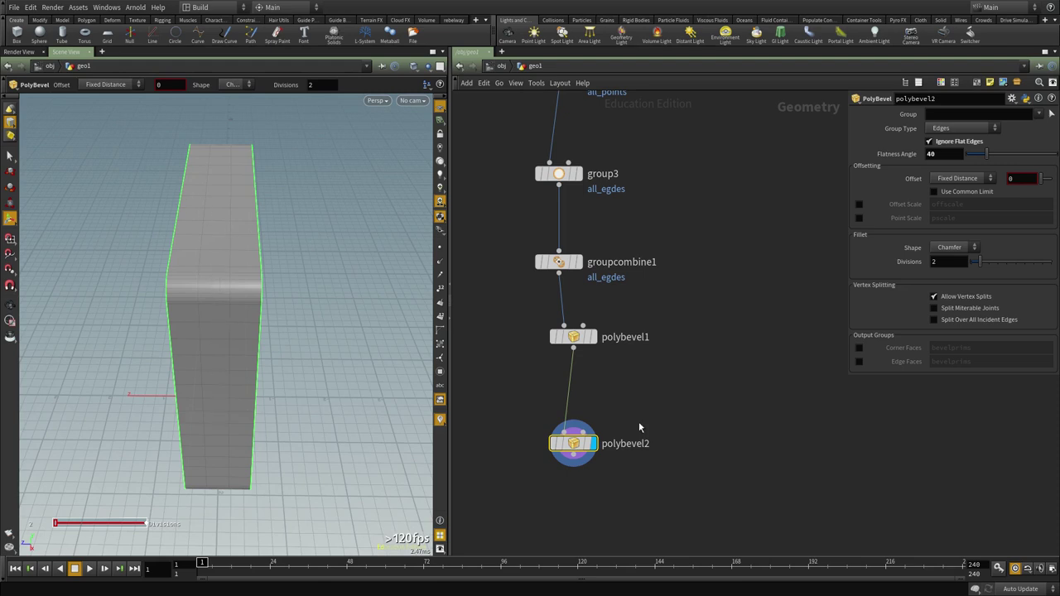
scroll(635, 425, up, 2)
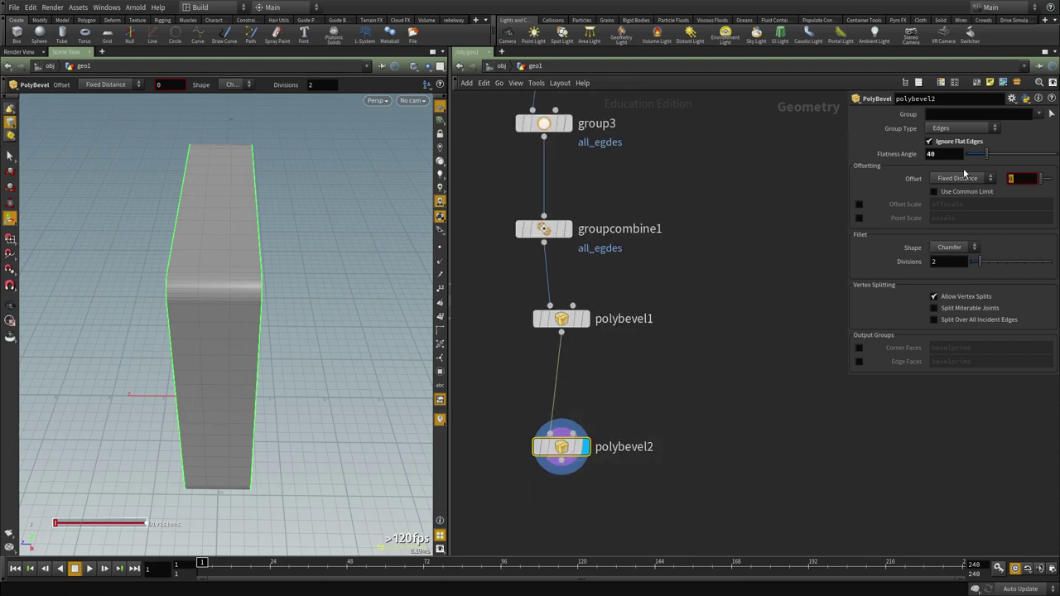
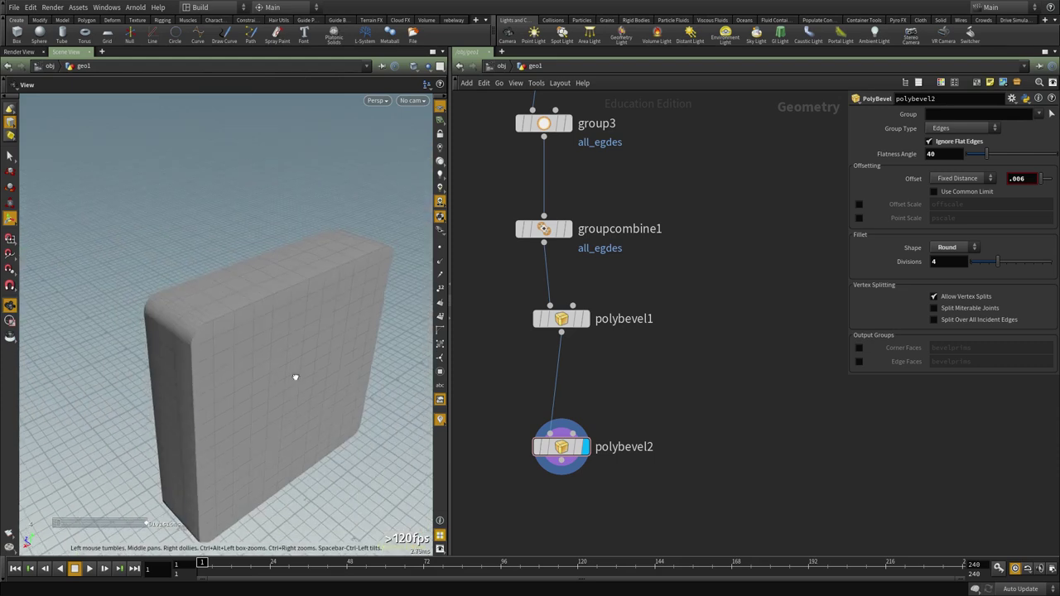
drag(295, 376, 323, 378)
Display the finished fan from file1 and examine its rounded corners, corner cutouts and central opening.
scroll(695, 392, down, 8)
middle_drag(695, 393, 733, 447)
scroll(597, 286, up, 5)
right_drag(586, 280, 583, 282)
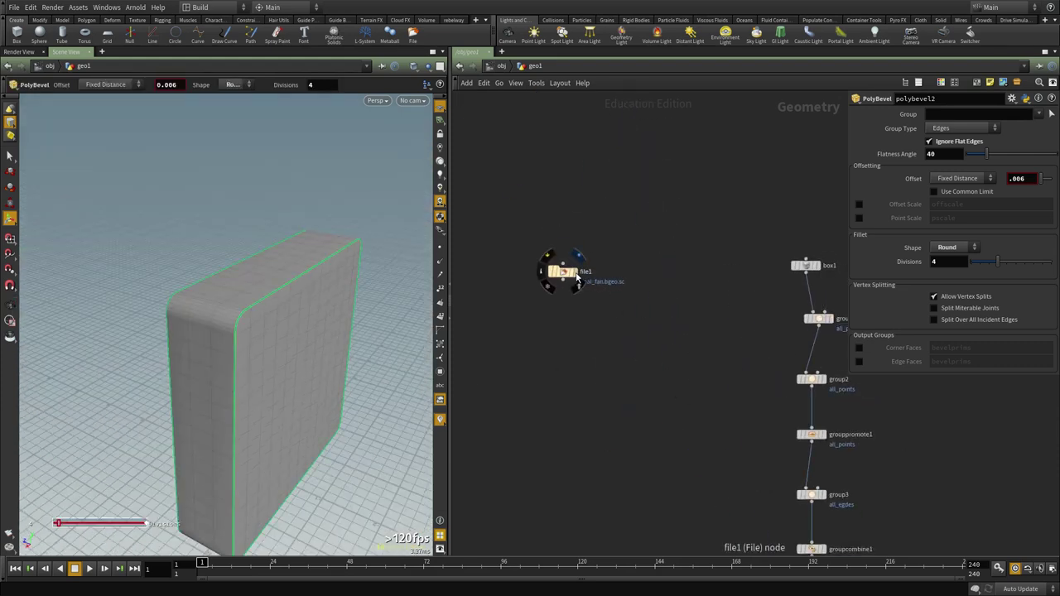
click(574, 274)
alt+drag(300, 284, 276, 284)
alt+right_drag(277, 284, 276, 254)
alt+drag(275, 255, 271, 252)
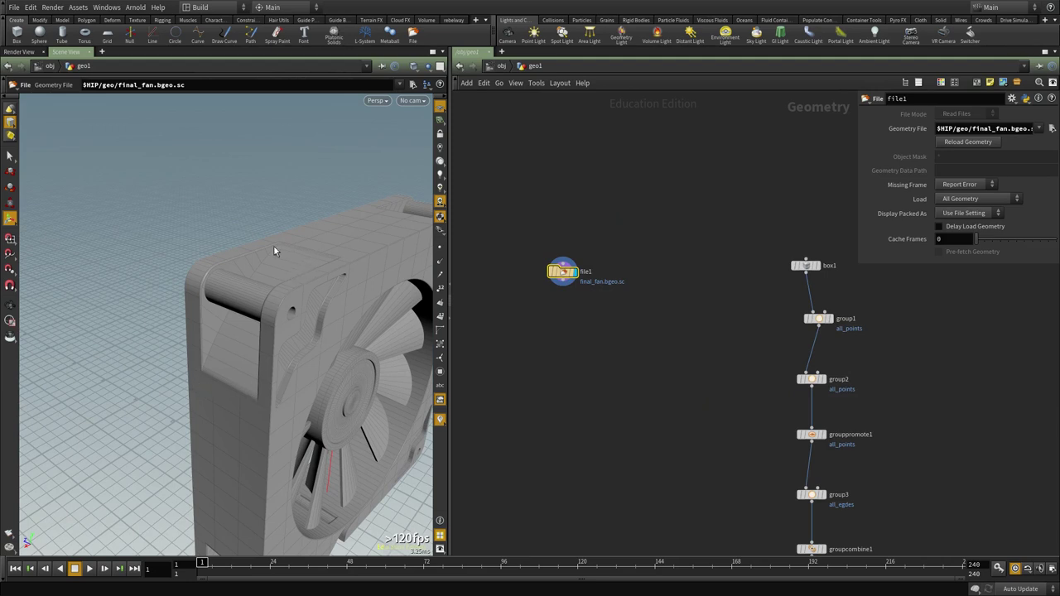
alt+drag(259, 356, 232, 369)
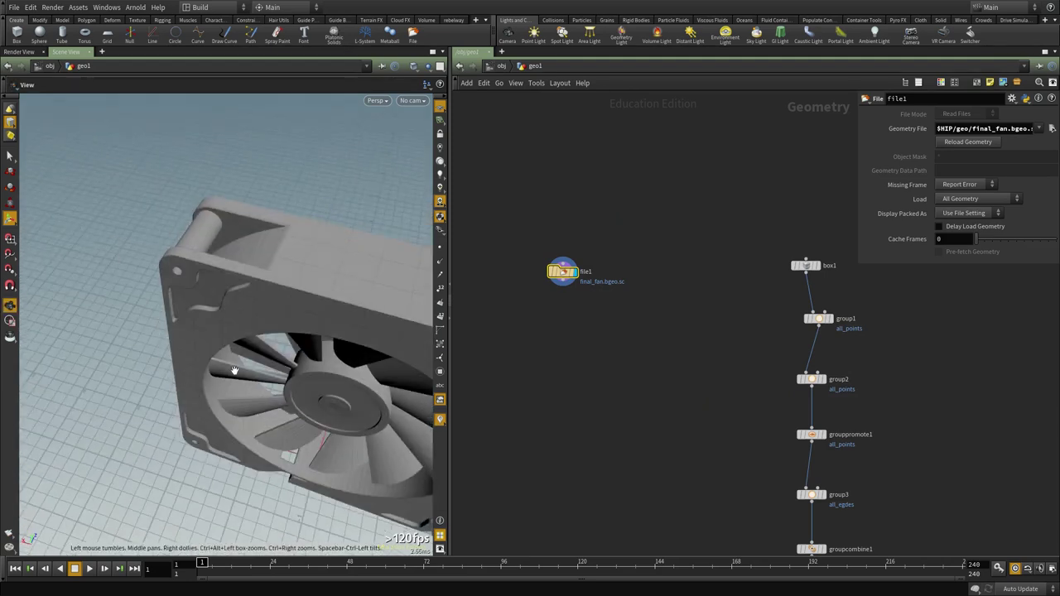
alt+middle_drag(356, 362, 294, 368)
Overlay polybevel2 as a template on the displayed fan and compare both from the front view.
scroll(646, 444, down, 5)
middle_drag(653, 444, 509, 265)
scroll(748, 304, up, 3)
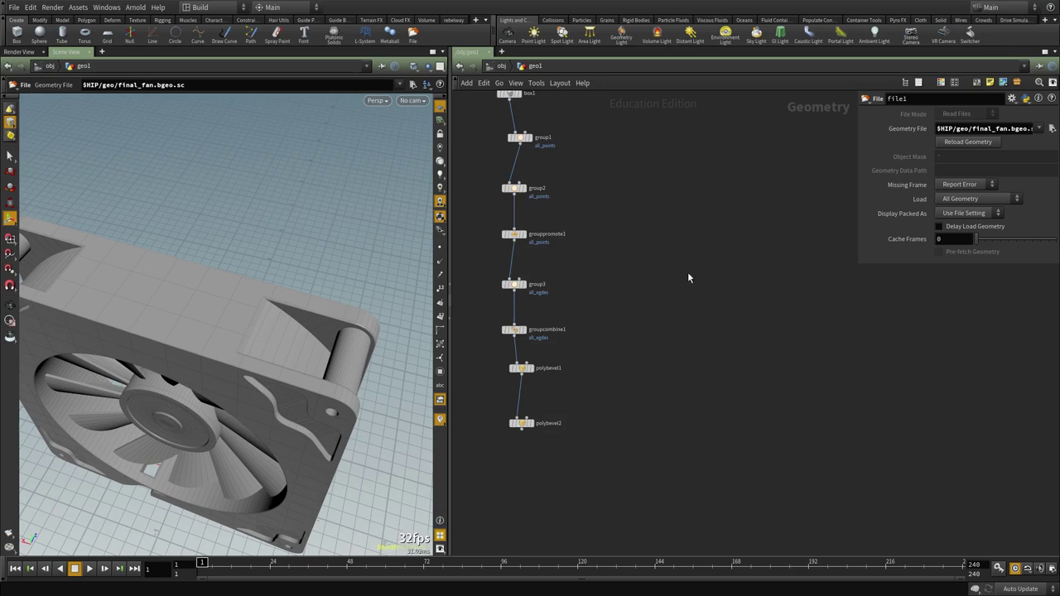
middle_drag(512, 409, 582, 408)
scroll(581, 408, up, 3)
click(614, 434)
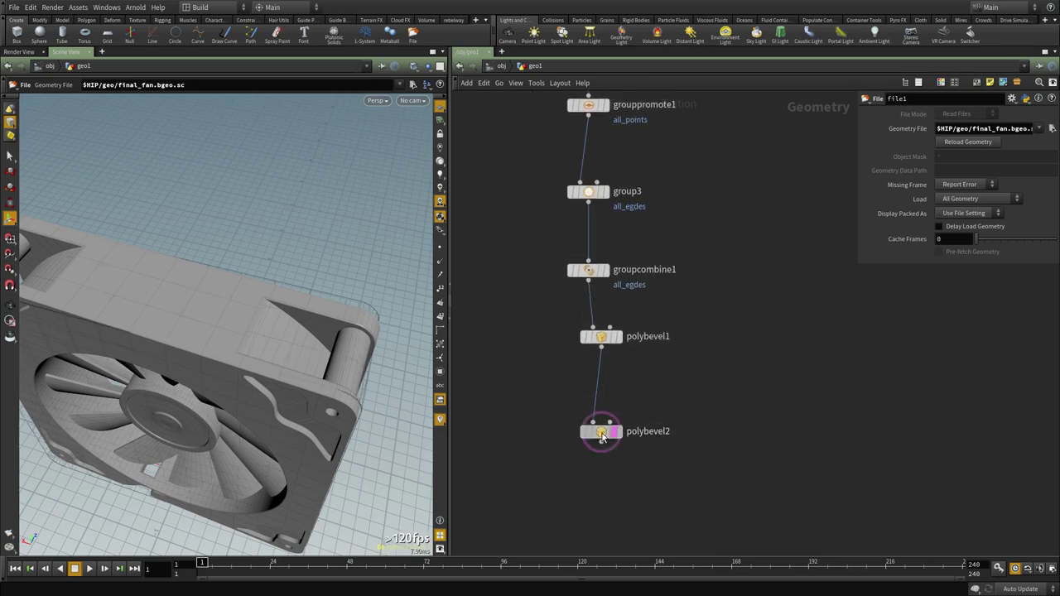
click(602, 434)
key(space+2)
key(space+3)
drag(720, 366, 614, 440)
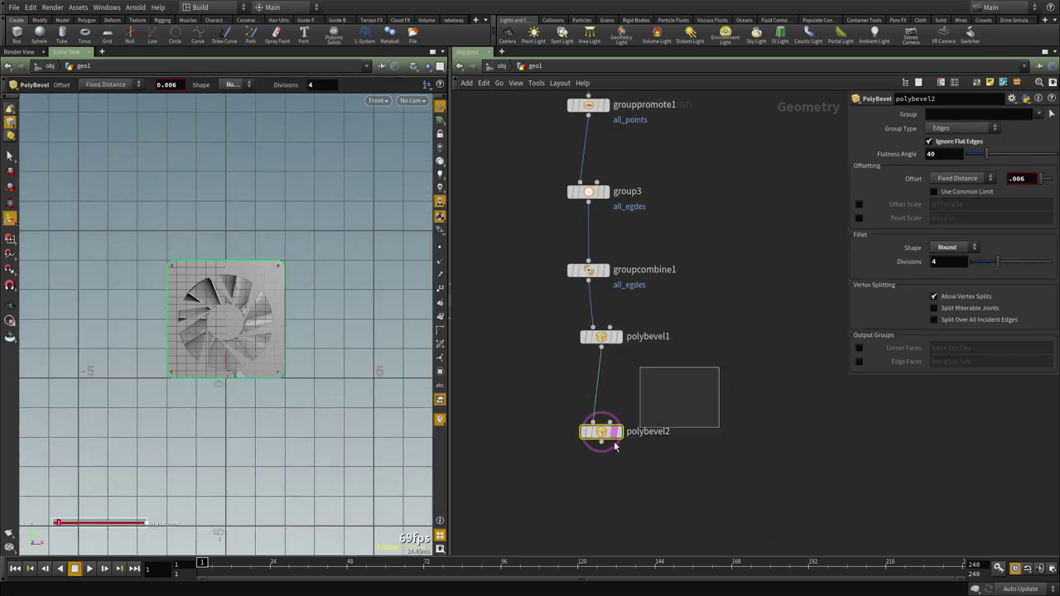
alt+right_drag(249, 246, 187, 263)
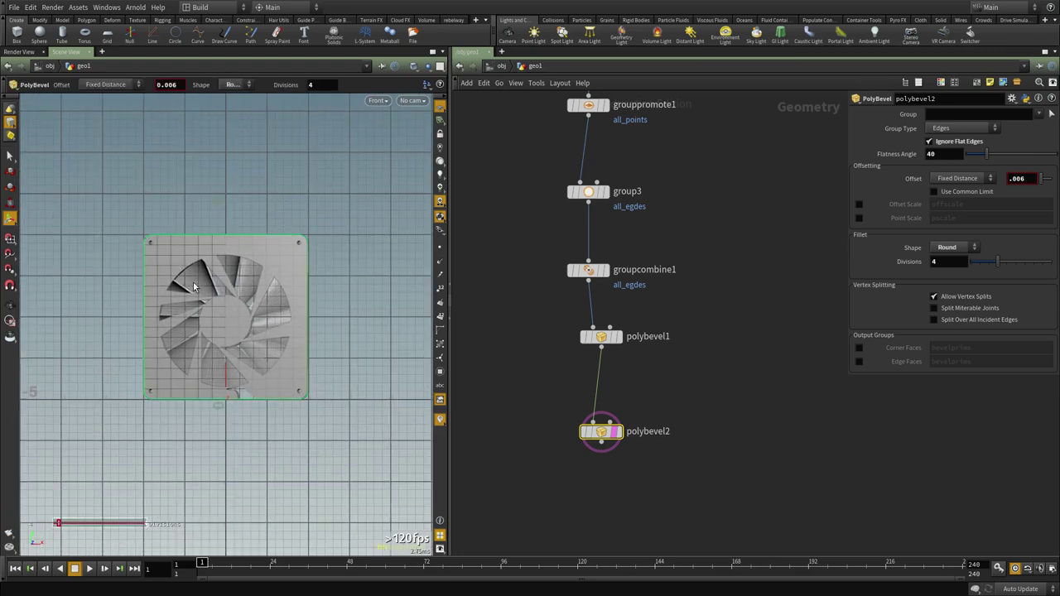
scroll(196, 266, up, 3)
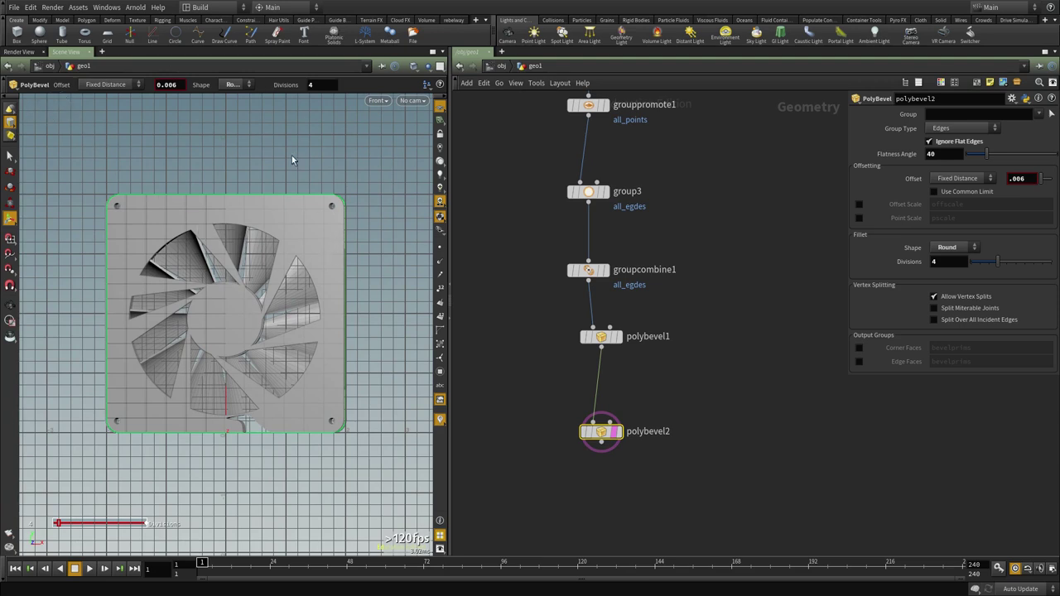
Add a Tube node beside the box chain and orient it along the Z axis.
scroll(744, 394, down, 4)
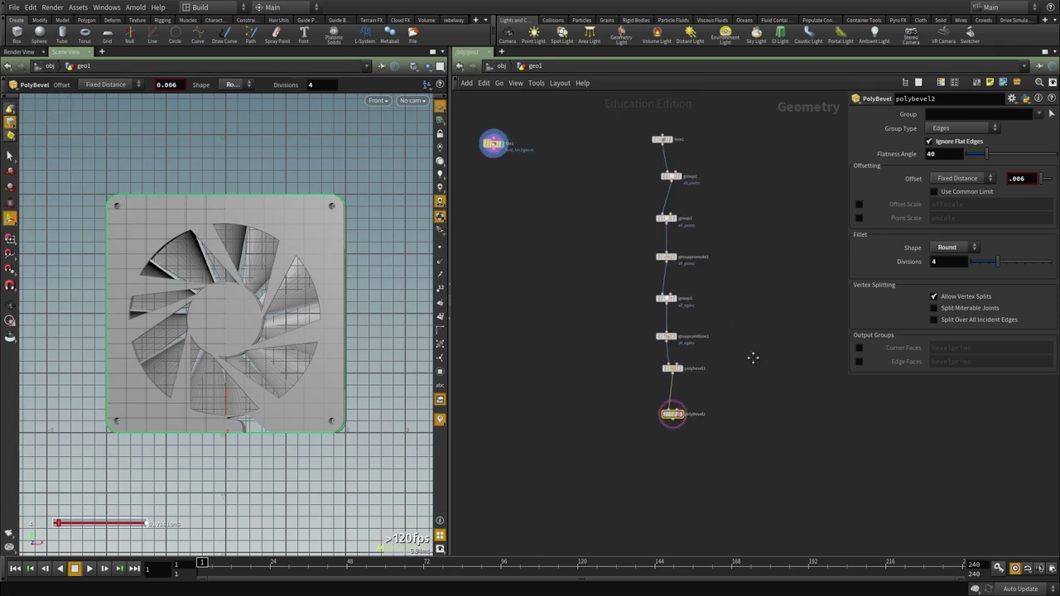
middle_drag(753, 357, 623, 461)
scroll(623, 461, up, 2)
click(660, 330)
key(Tab)
text(tube)
key(Return)
key(Return)
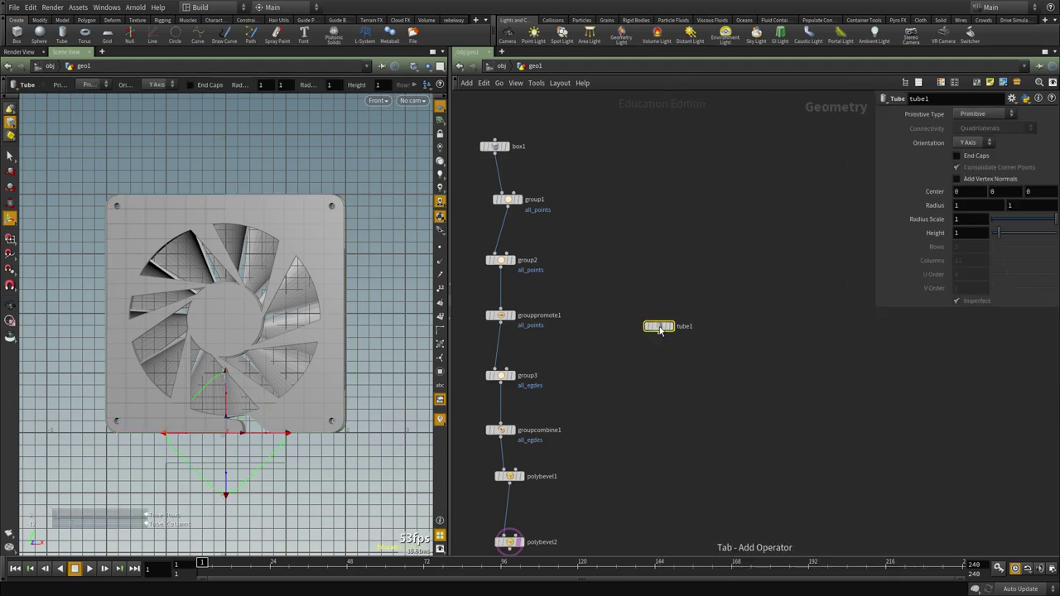
click(967, 143)
click(966, 177)
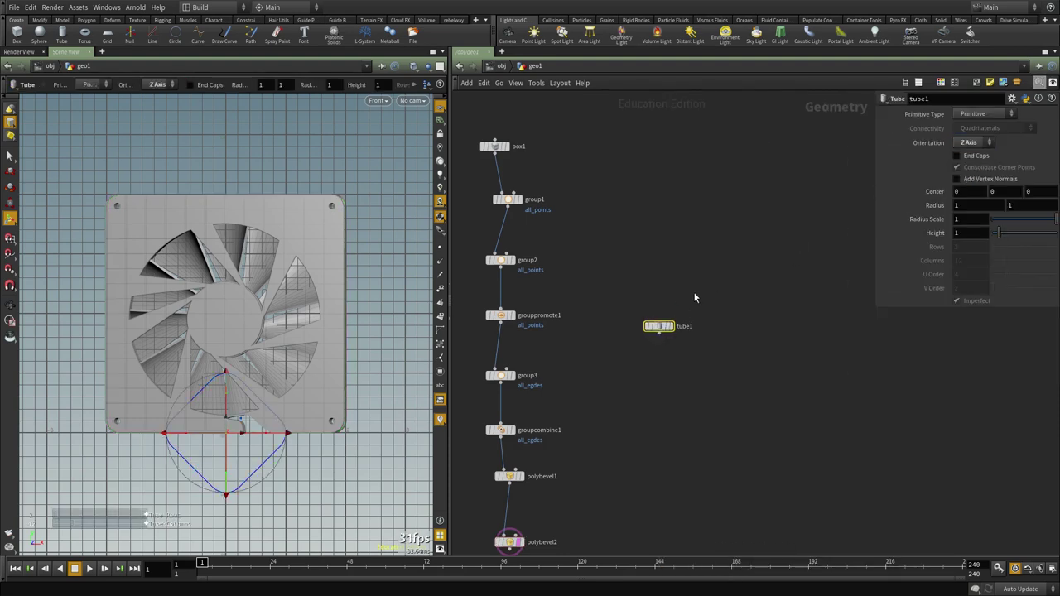
Raise tube1 to a Y center of 1.90464 at the fan's middle and set its radius scale to 4.2.
drag(226, 382, 223, 273)
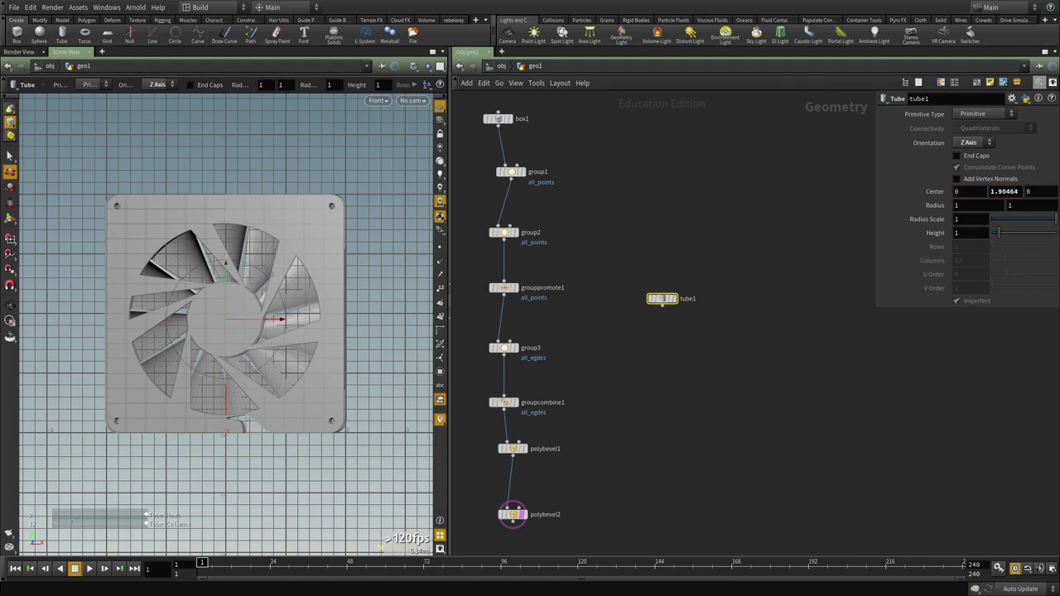
middle_drag(917, 218, 1059, 205)
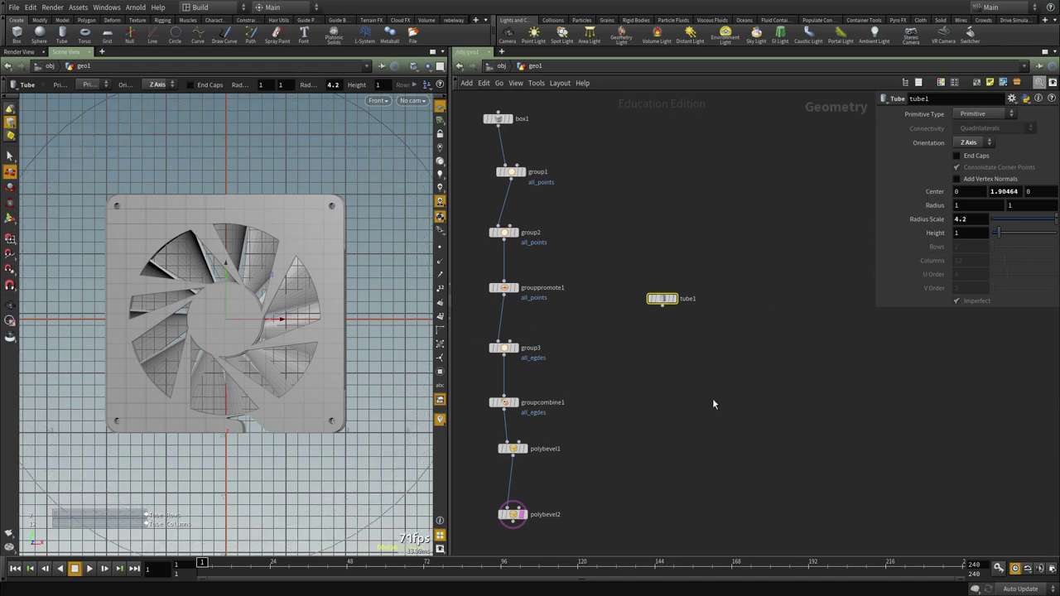
key(space+1)
drag(215, 320, 313, 313)
Display polybevel2 in place of the finished reference fan.
scroll(297, 324, down, 4)
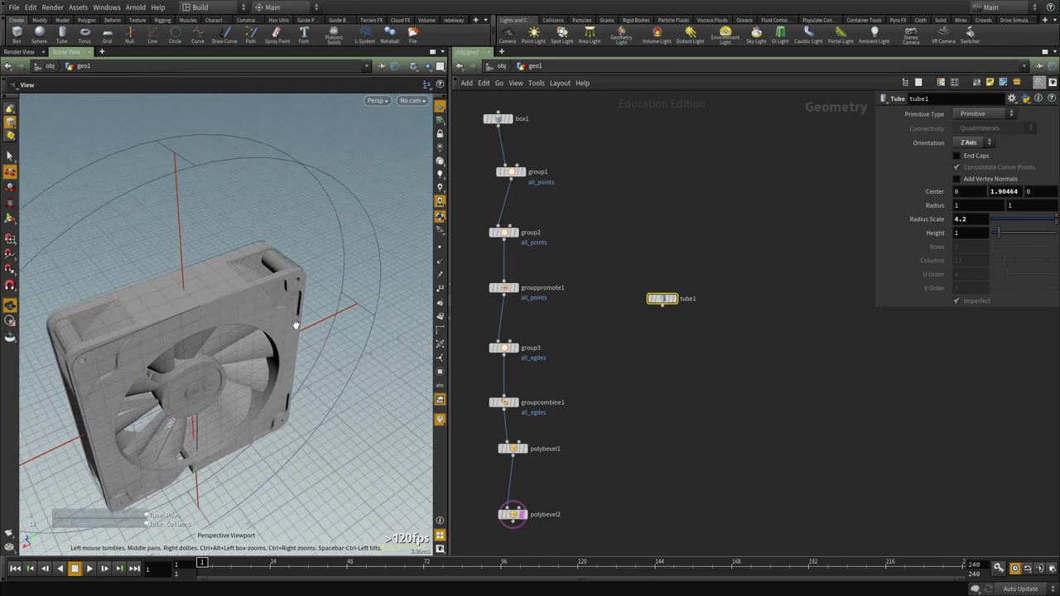
scroll(690, 382, down, 4)
middle_drag(689, 391, 793, 385)
scroll(649, 296, up, 3)
middle_drag(635, 421, 566, 254)
drag(734, 355, 621, 447)
scroll(705, 385, up, 4)
middle_drag(767, 312, 684, 399)
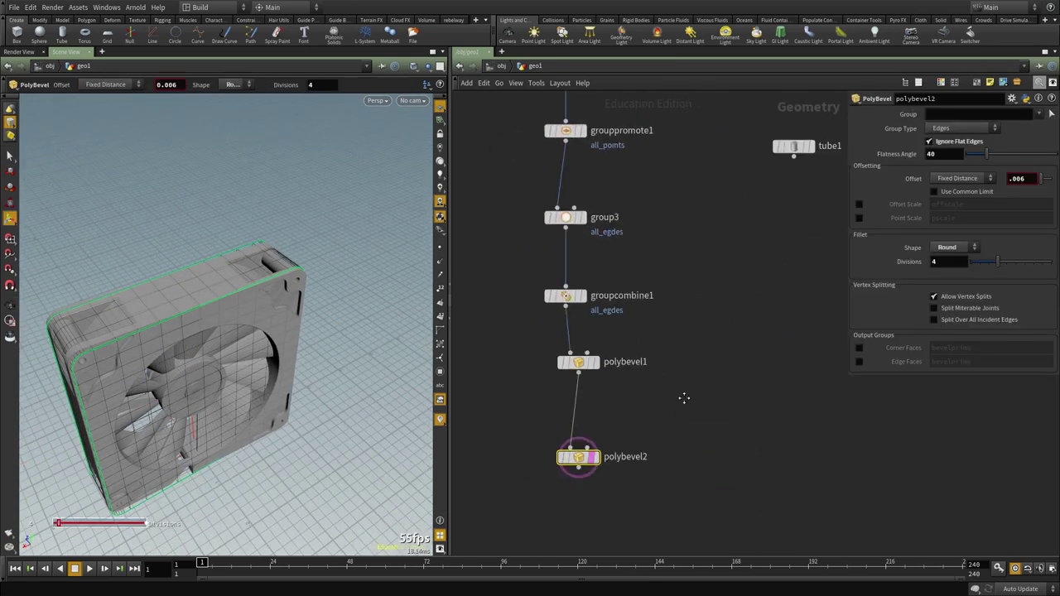
click(592, 457)
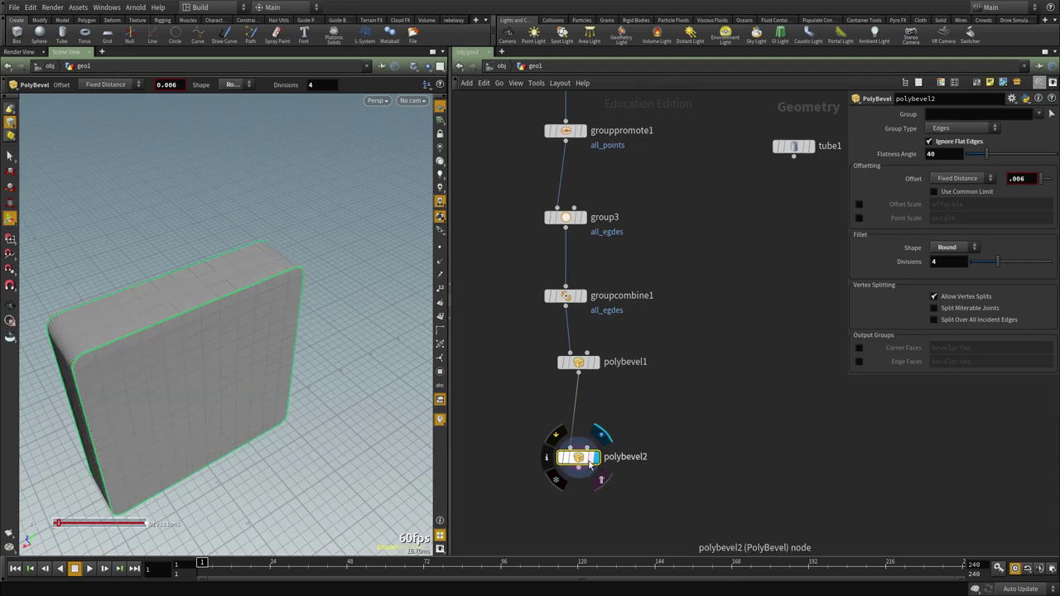
Display and select tube1, with polybevel2 shown as a template.
middle_drag(838, 140, 752, 236)
scroll(752, 236, up, 4)
click(677, 270)
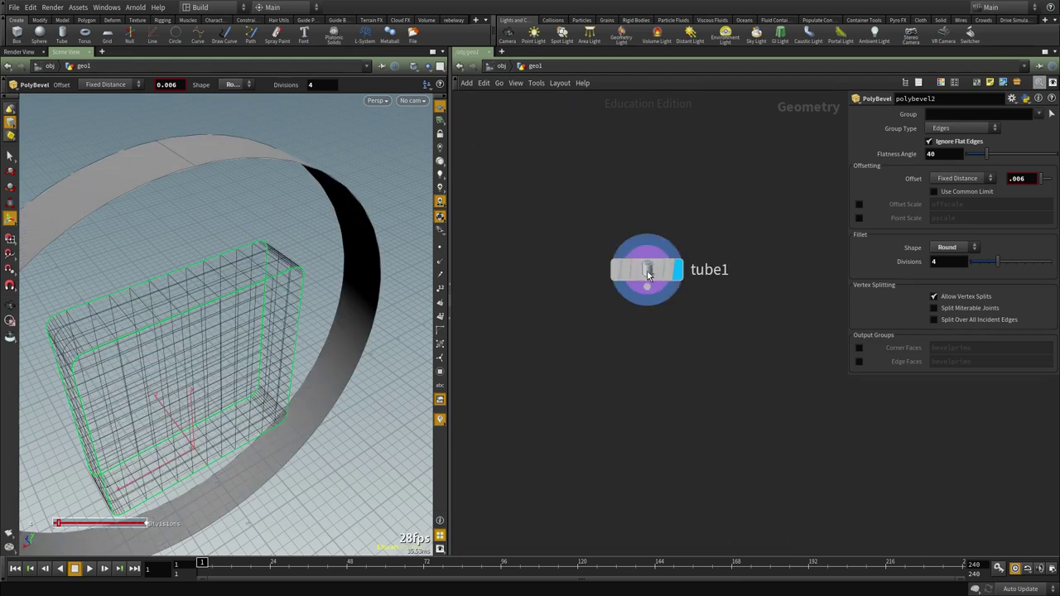
click(647, 275)
scroll(684, 240, down, 4)
middle_drag(653, 450, 734, 340)
scroll(563, 423, up, 2)
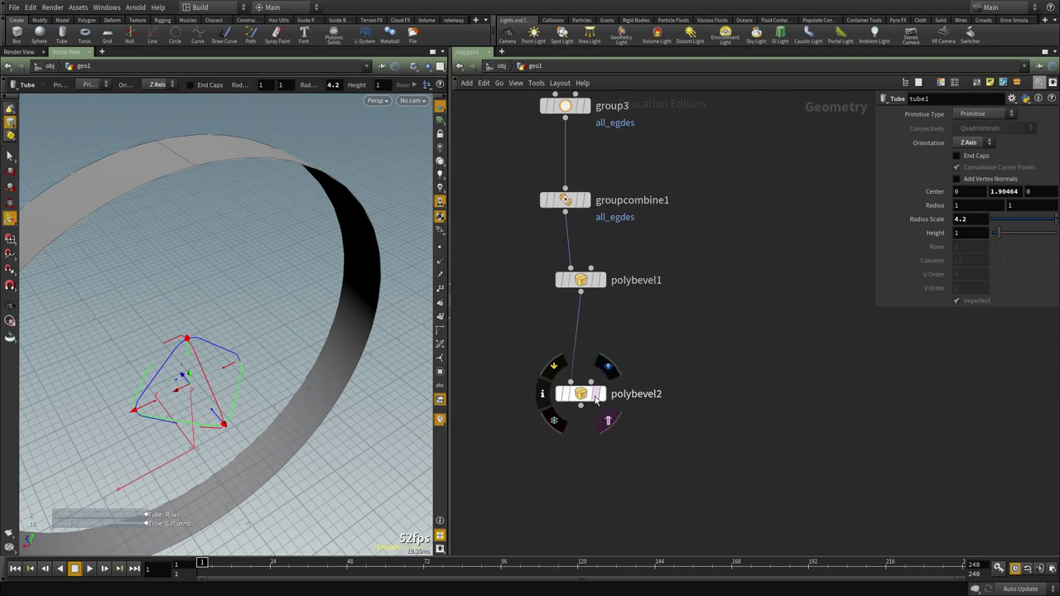
click(595, 397)
Compare the tube with the box from the top view and set tube1's height to 0.8.
key(space+2)
key(w)
middle_drag(724, 313, 591, 471)
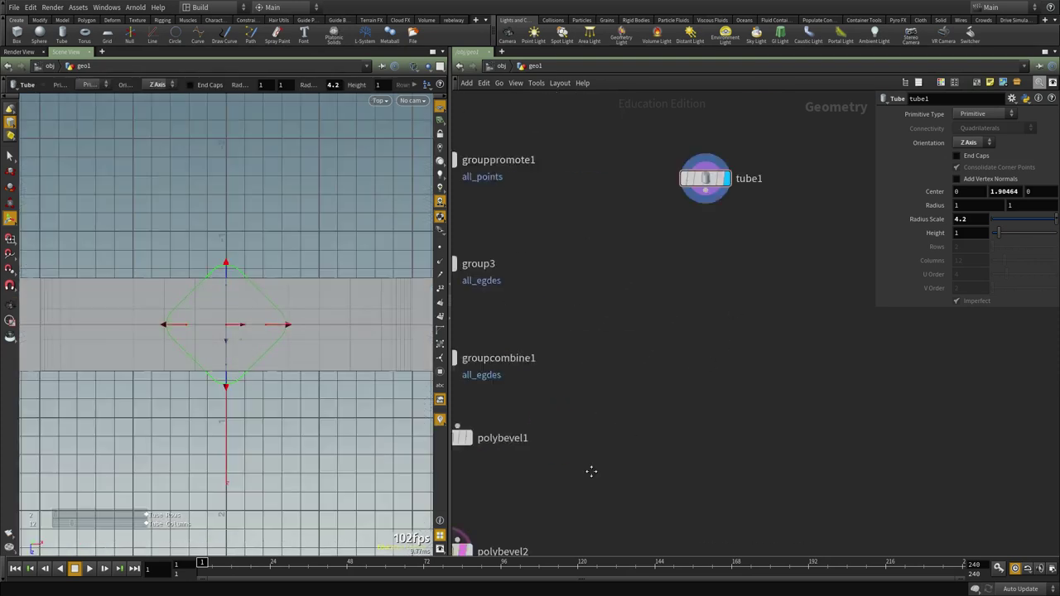
scroll(591, 471, down, 2)
middle_drag(979, 234, 953, 236)
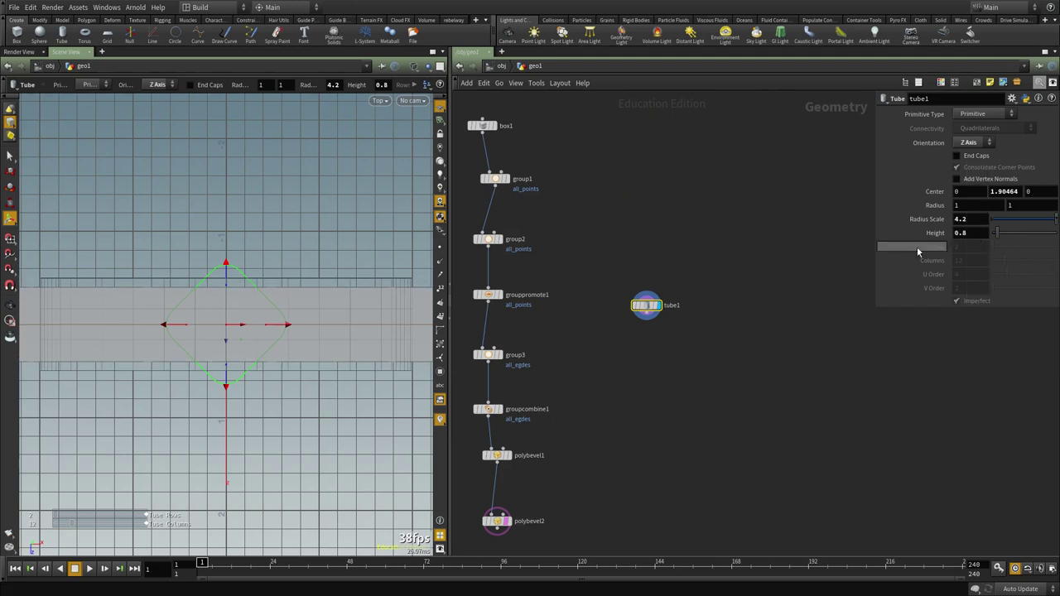
Hide the reference grid and return to the perspective view of the tube and frame.
click(442, 109)
key(space+1)
mouse_move(209, 324)
mouse_down()
mouse_move(228, 308)
mouse_move(215, 307)
mouse_up()
middle_drag(687, 335, 691, 338)
scroll(691, 338, up, 3)
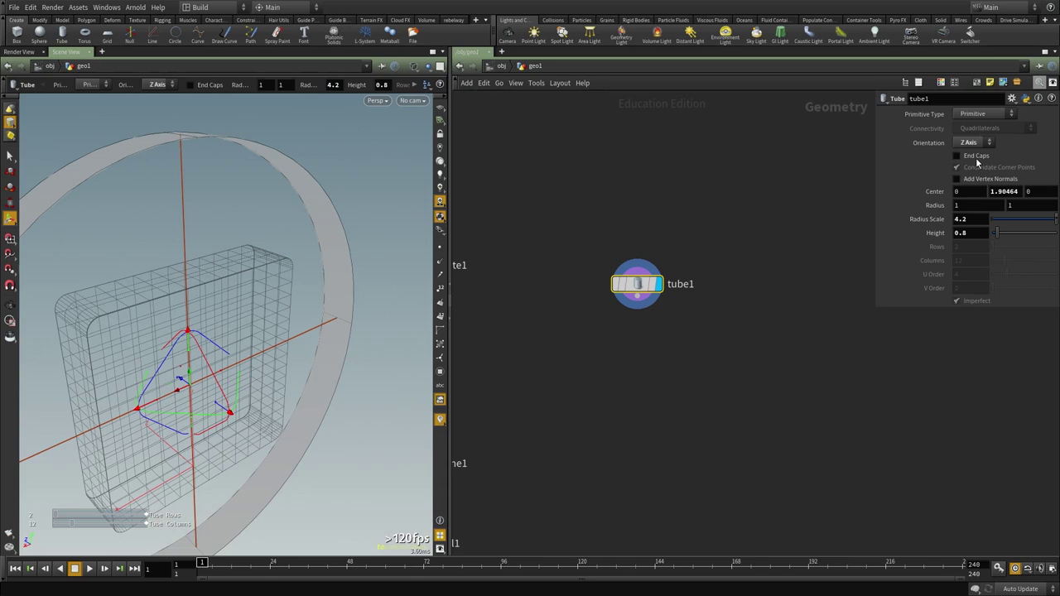
Change tube1 to a Polygon primitive with end caps and set its columns to 50.
click(970, 115)
click(975, 137)
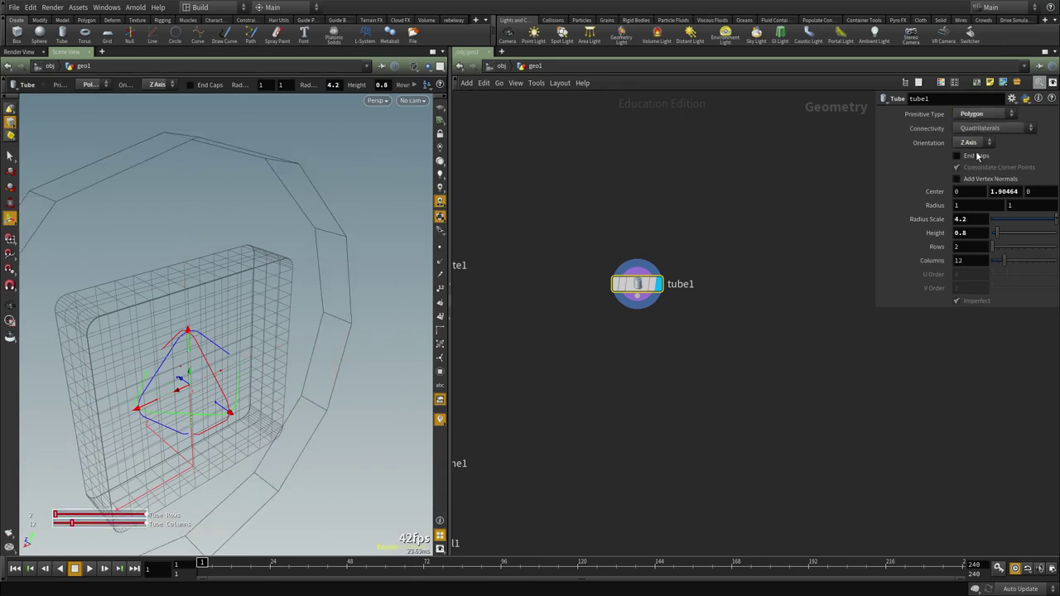
click(975, 155)
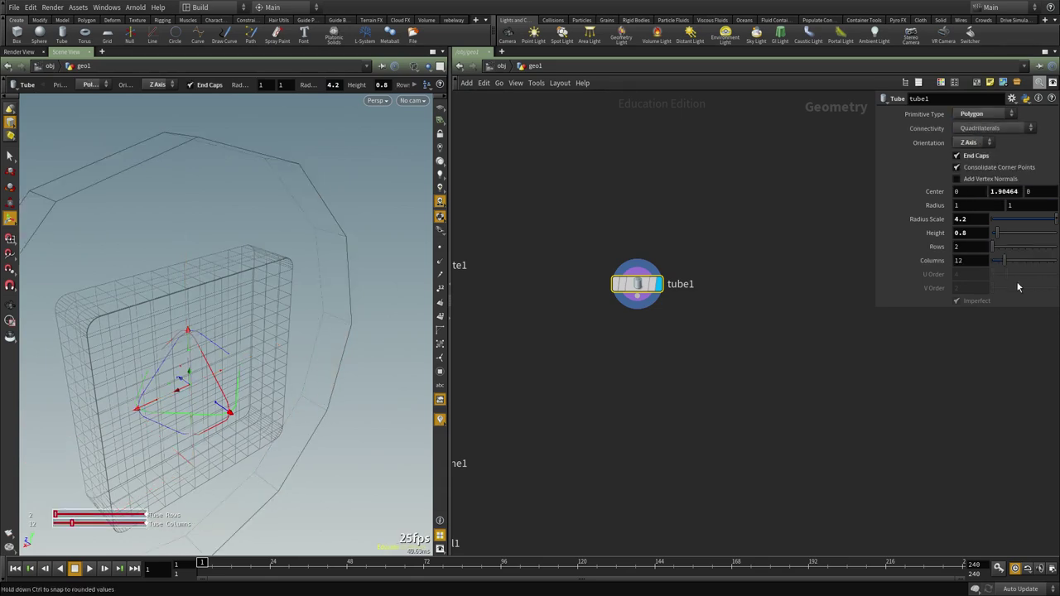
drag(1004, 266, 1026, 264)
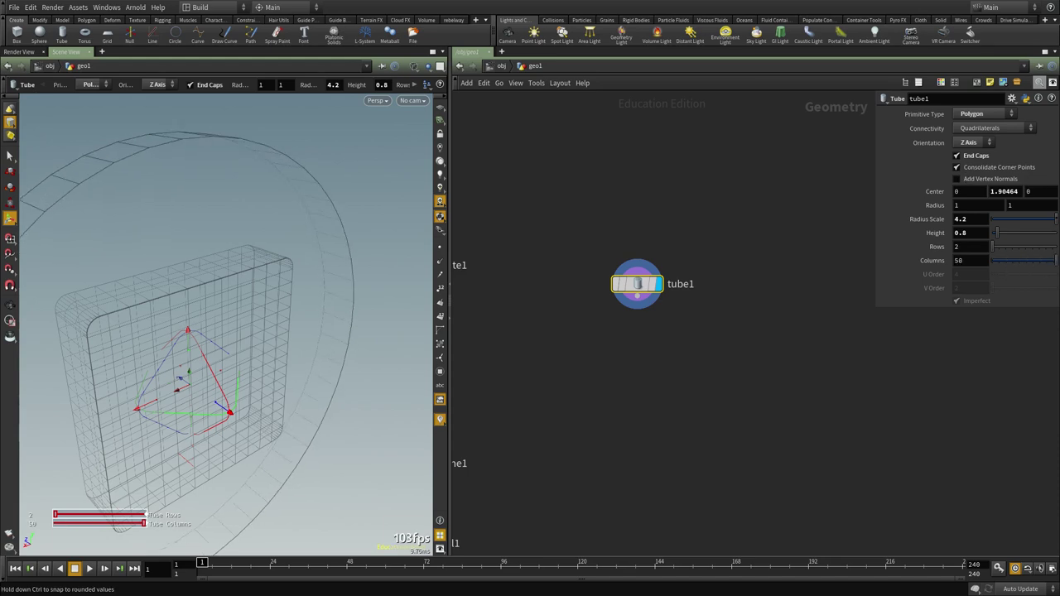
Set tube1's columns to 64 and check the finer tube in the wireframe view.
middle_drag(931, 261, 932, 260)
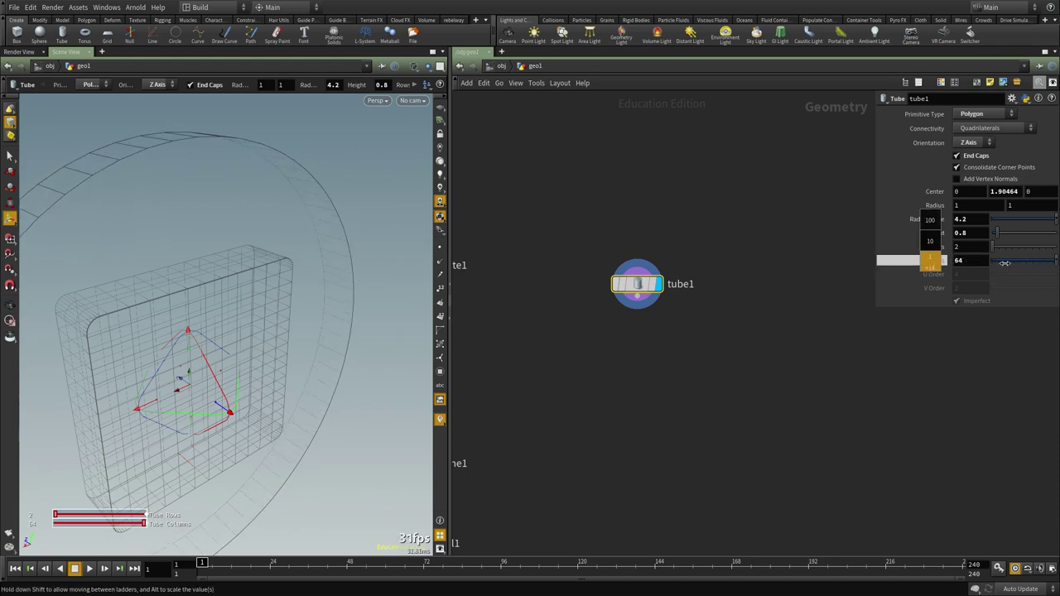
middle_drag(750, 382, 781, 408)
key(w)
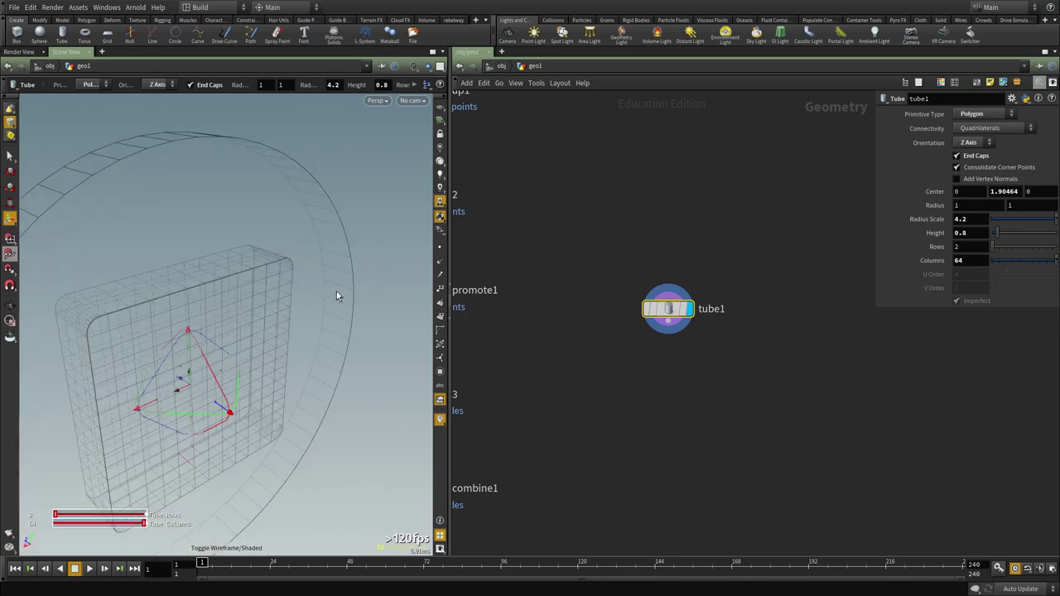
mouse_move(992, 249)
mouse_down()
mouse_move(1004, 251)
mouse_move(989, 254)
mouse_up()
middle_drag(701, 400, 712, 335)
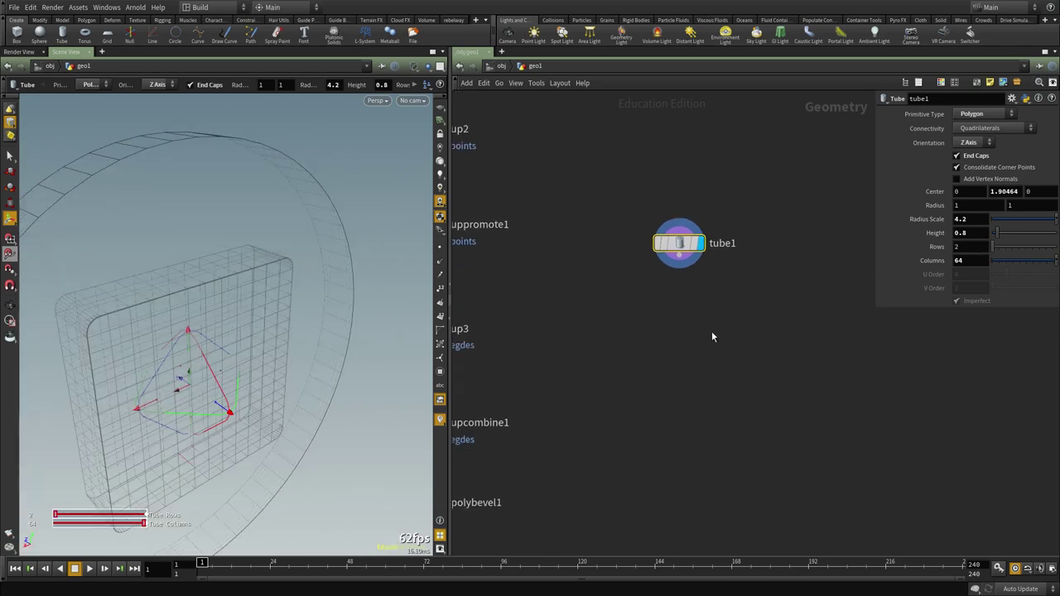
key(w)
key(w)
Switch to primitive selection and select both end cap faces of the tube in shaded display.
click(11, 156)
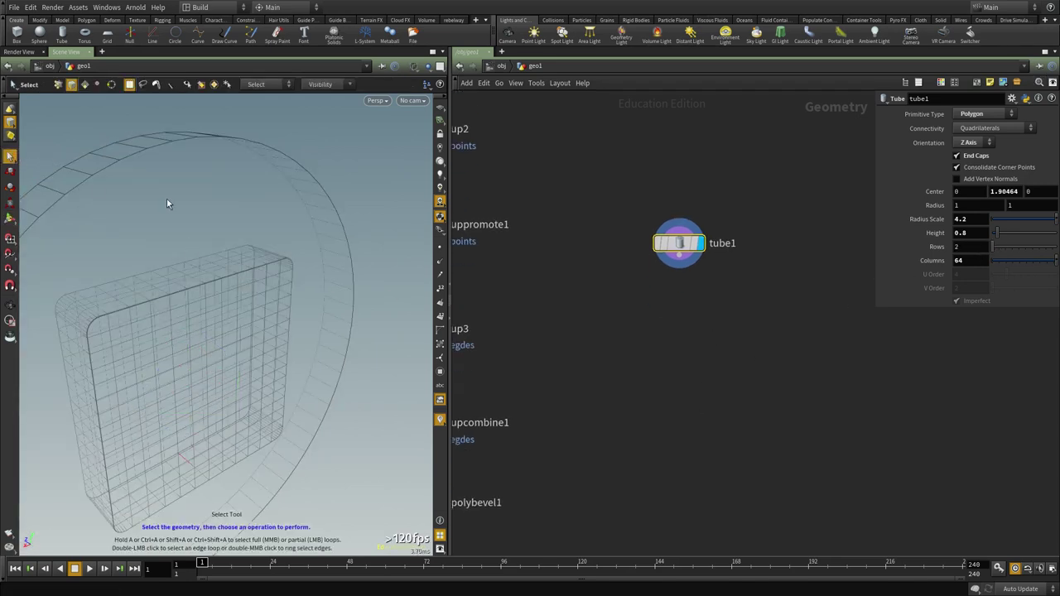
click(11, 124)
right_click(12, 125)
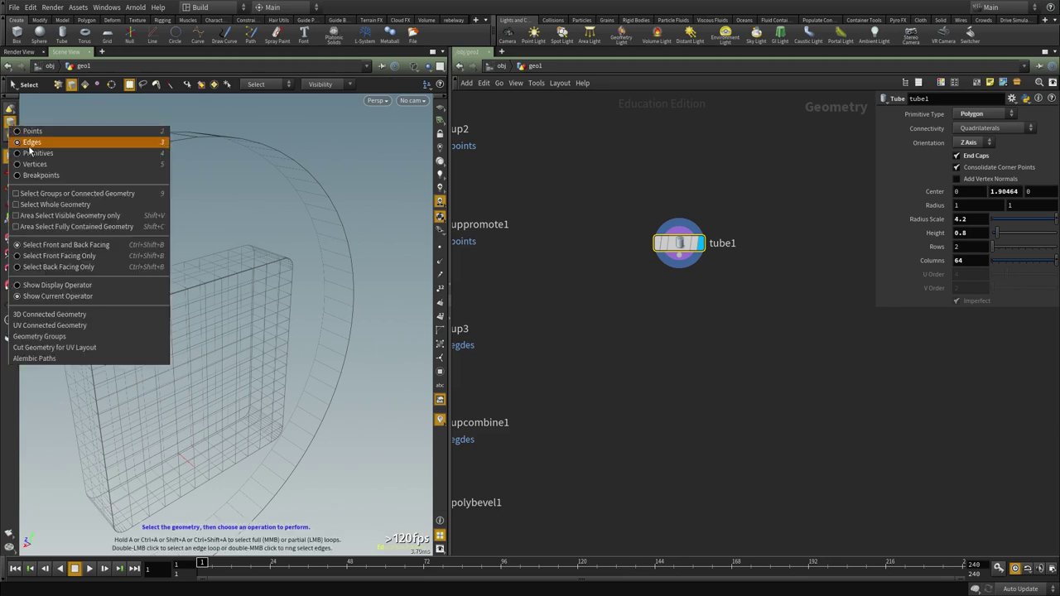
click(31, 154)
click(169, 216)
alt+drag(170, 218, 266, 265)
key(w)
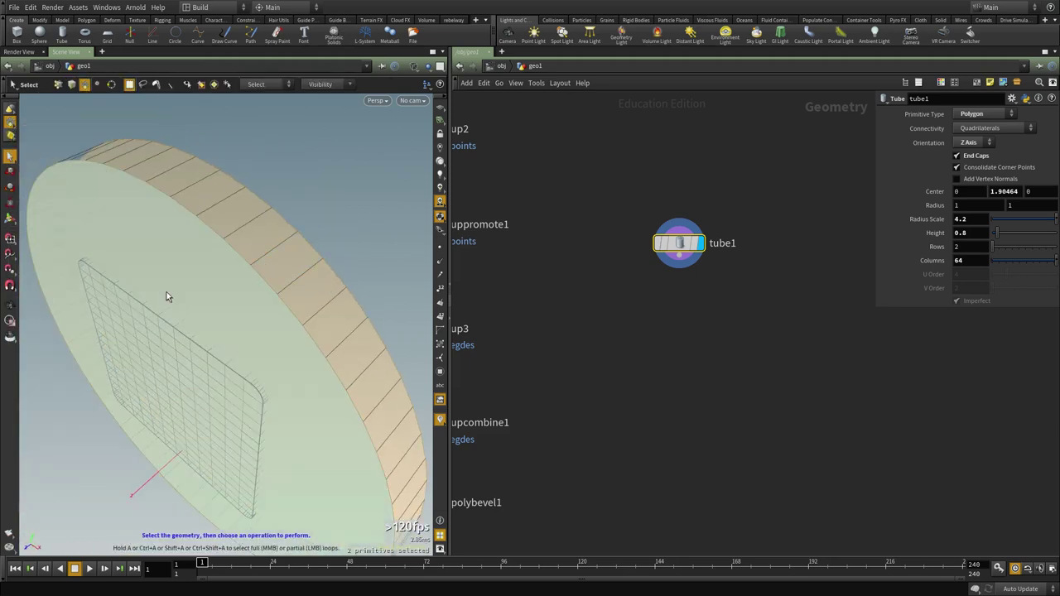
shift+click(167, 292)
Apply a PolyExtrude to the two selected end caps with an inset of 1.9, comparing the inner circle with the frame.
key(Tab)
text(extr)
key(Down)
key(Down)
key(Down)
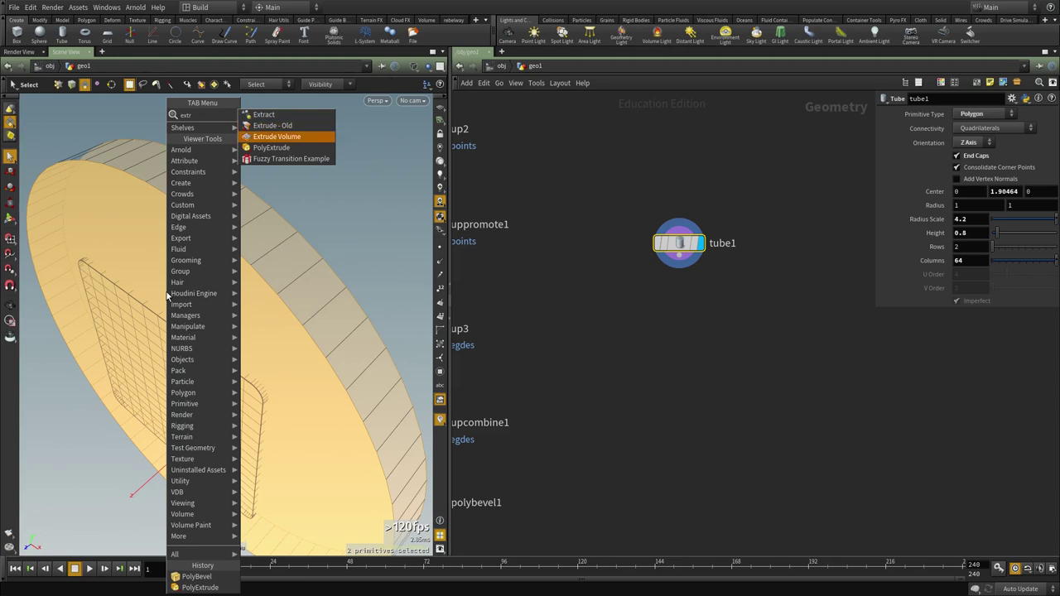
key(Return)
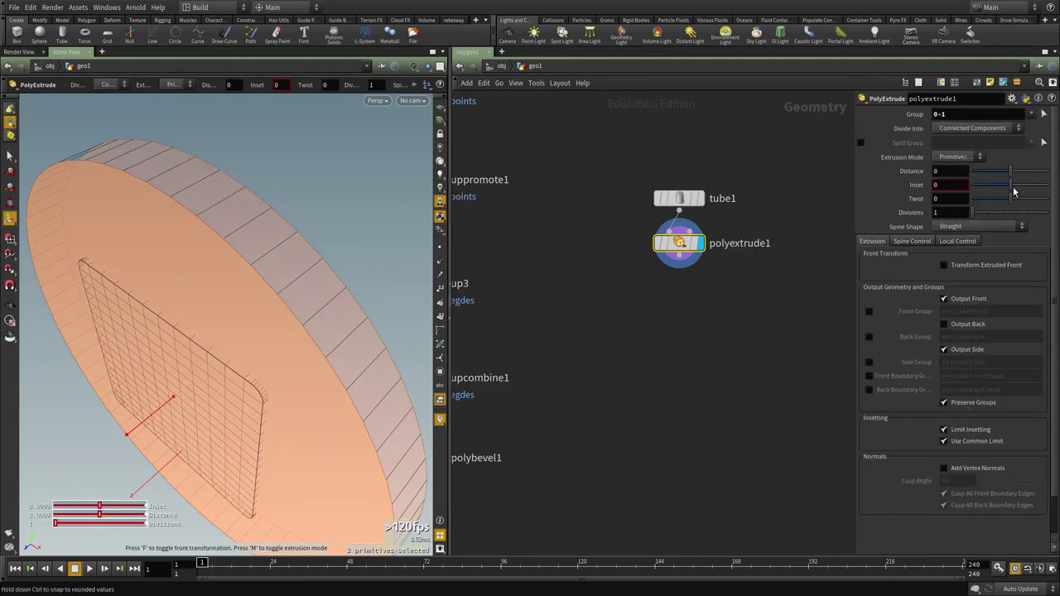
drag(1011, 187, 1052, 190)
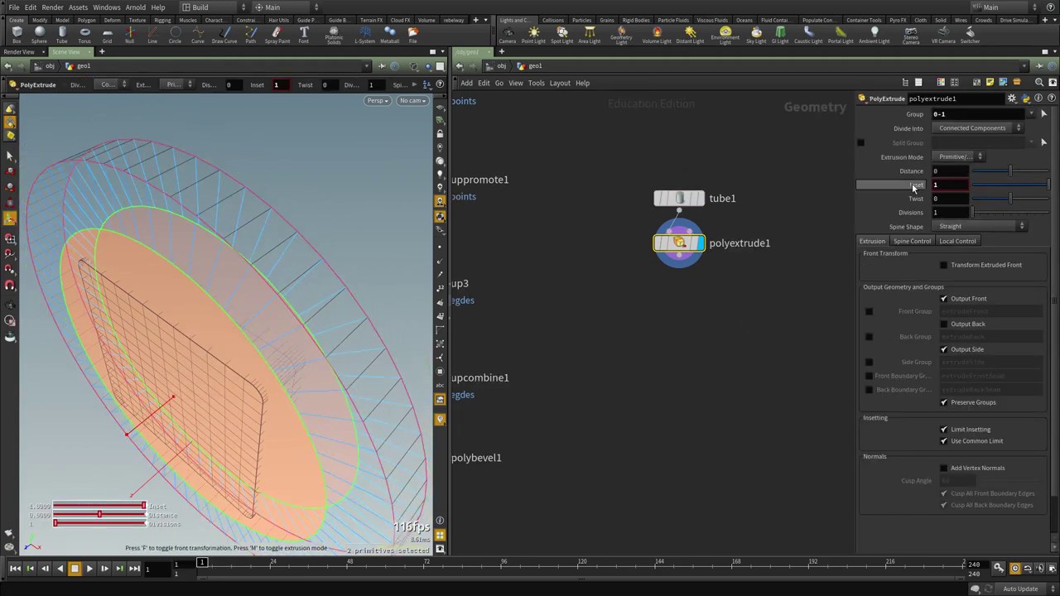
middle_drag(913, 187, 967, 187)
alt+drag(284, 415, 157, 311)
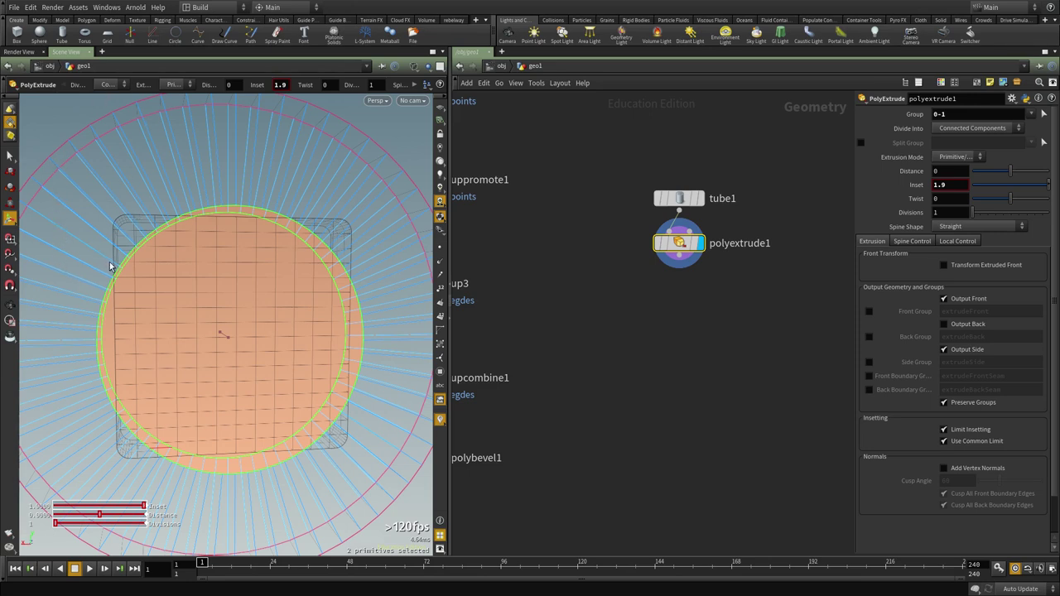
alt+drag(110, 265, 118, 269)
Hide the frame template and disable Output Front on polyextrude1 to open the ring's center.
middle_drag(716, 327, 704, 361)
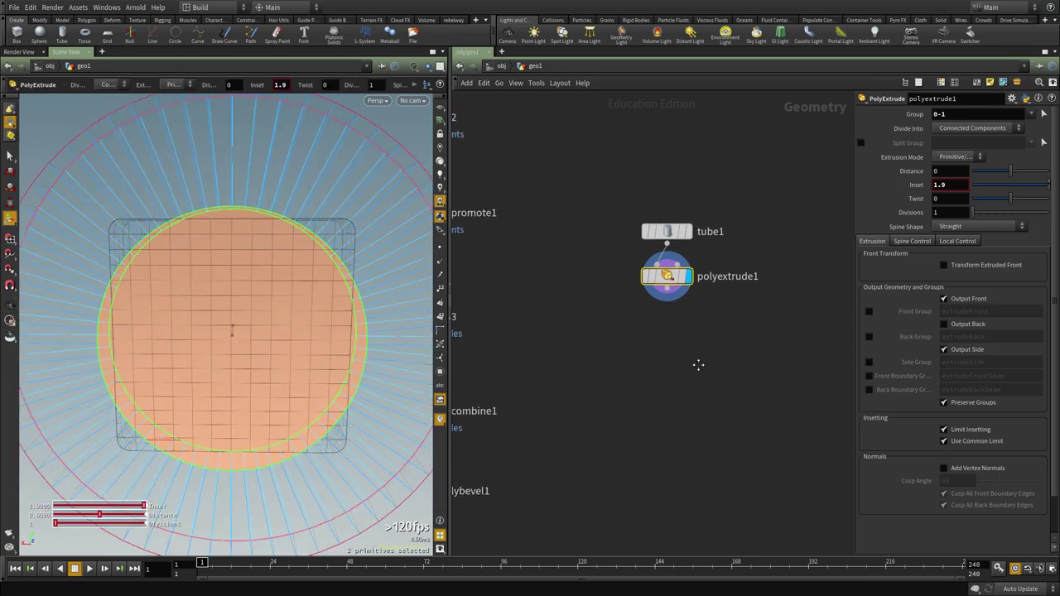
click(694, 303)
click(693, 303)
alt+drag(235, 310, 306, 313)
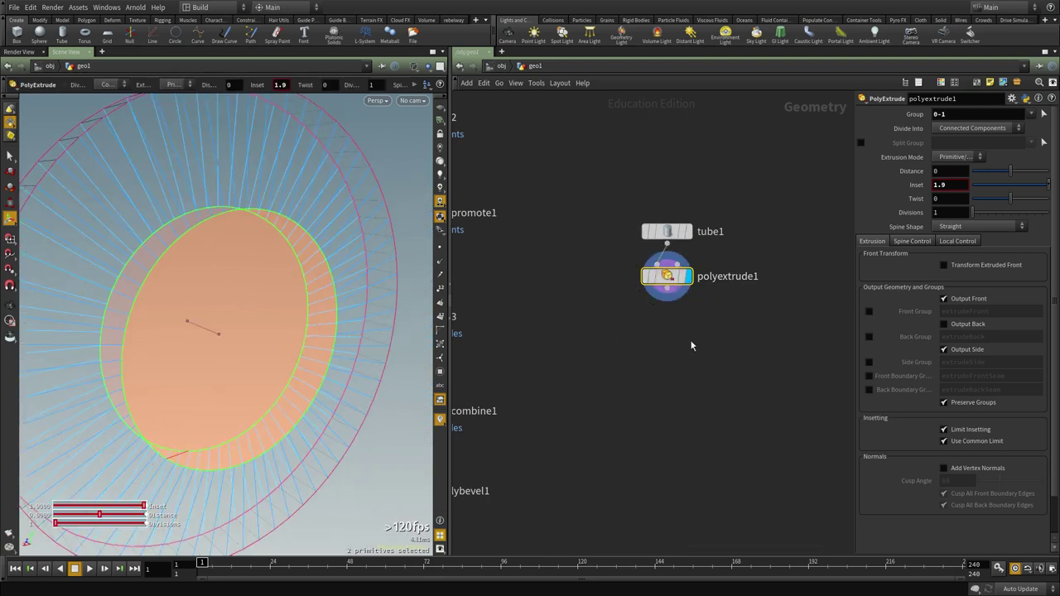
click(955, 300)
click(646, 383)
alt+drag(189, 306, 106, 197)
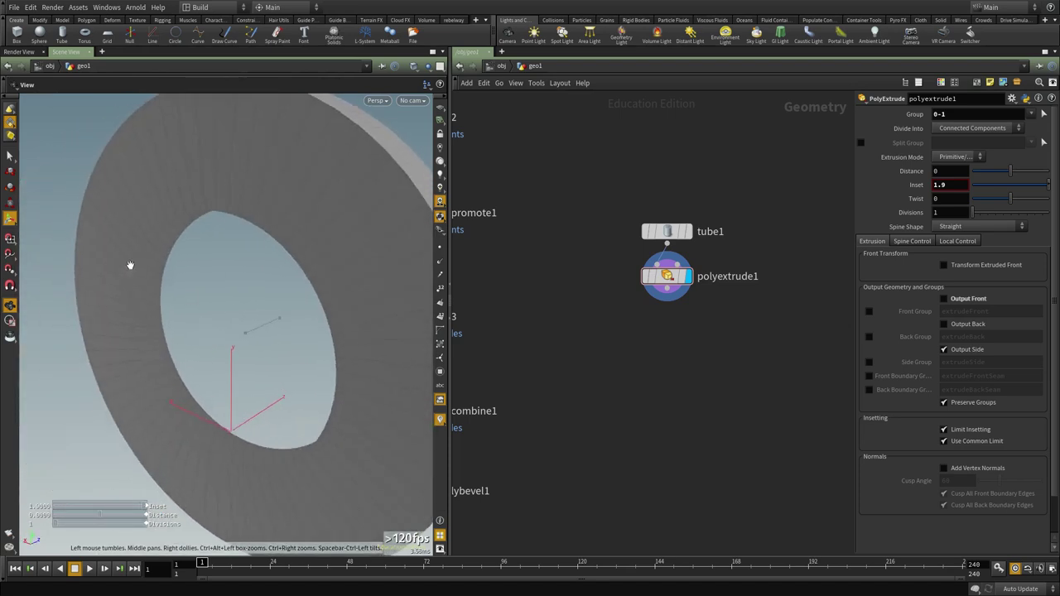
alt+drag(129, 265, 213, 275)
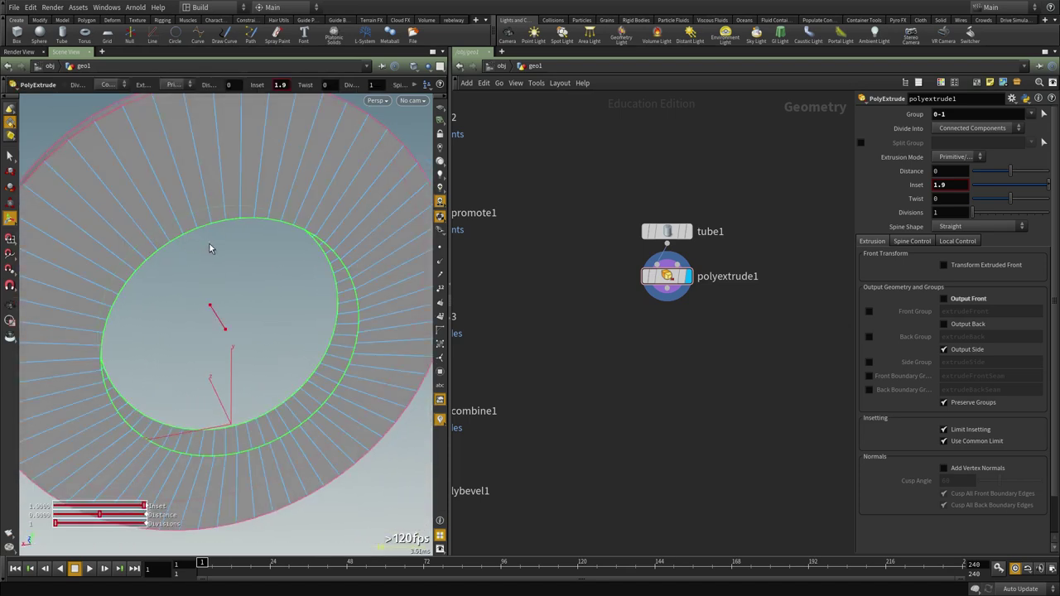
Add a Group node below polyextrude1, connect it to polyextrude1's output and display it.
middle_drag(650, 380, 665, 344)
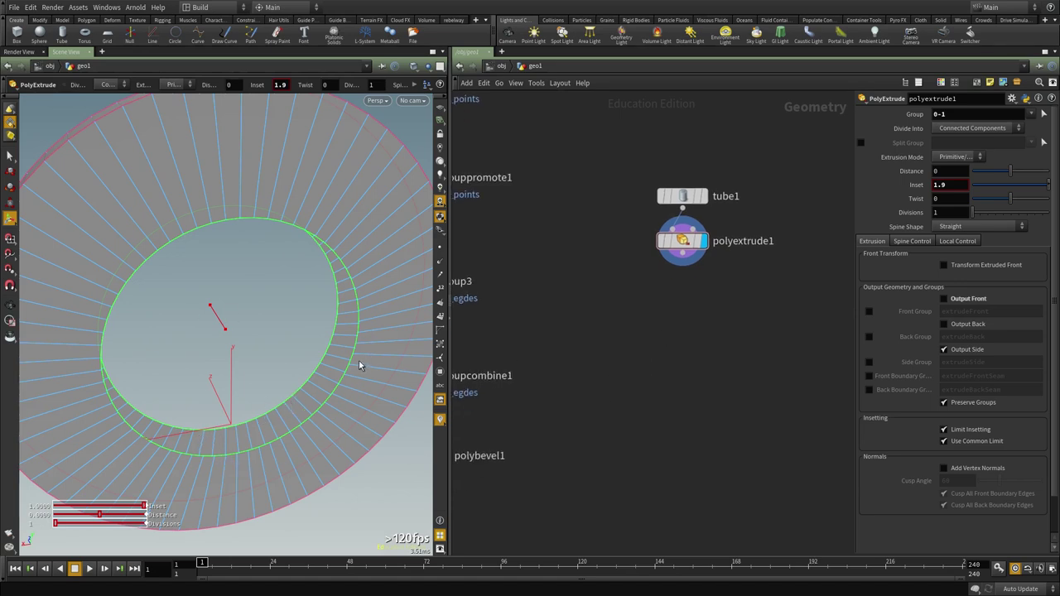
key(Tab)
text(gr)
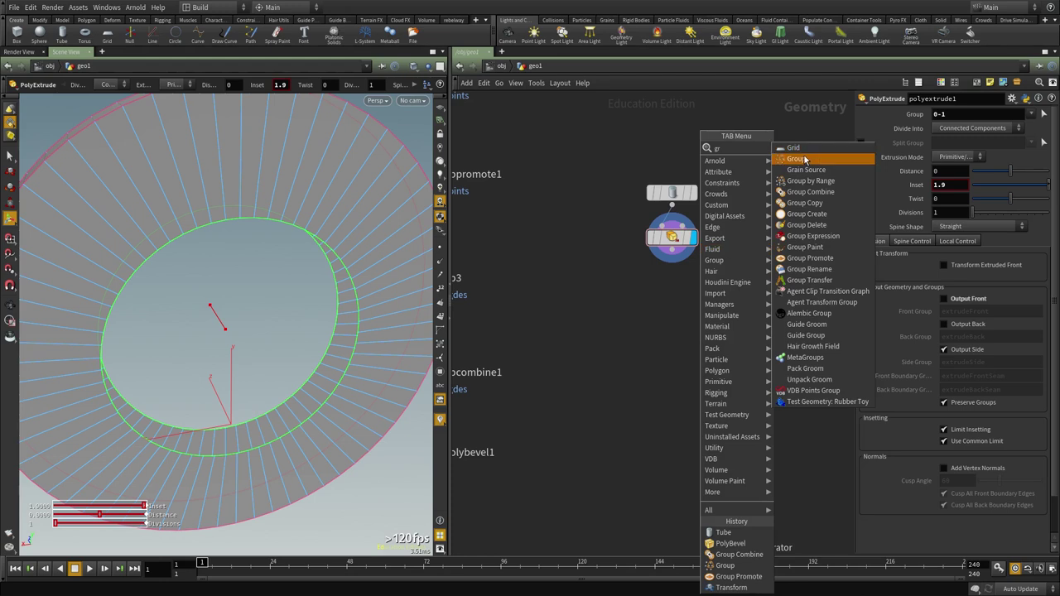
click(805, 159)
click(673, 307)
click(673, 250)
click(661, 295)
click(693, 307)
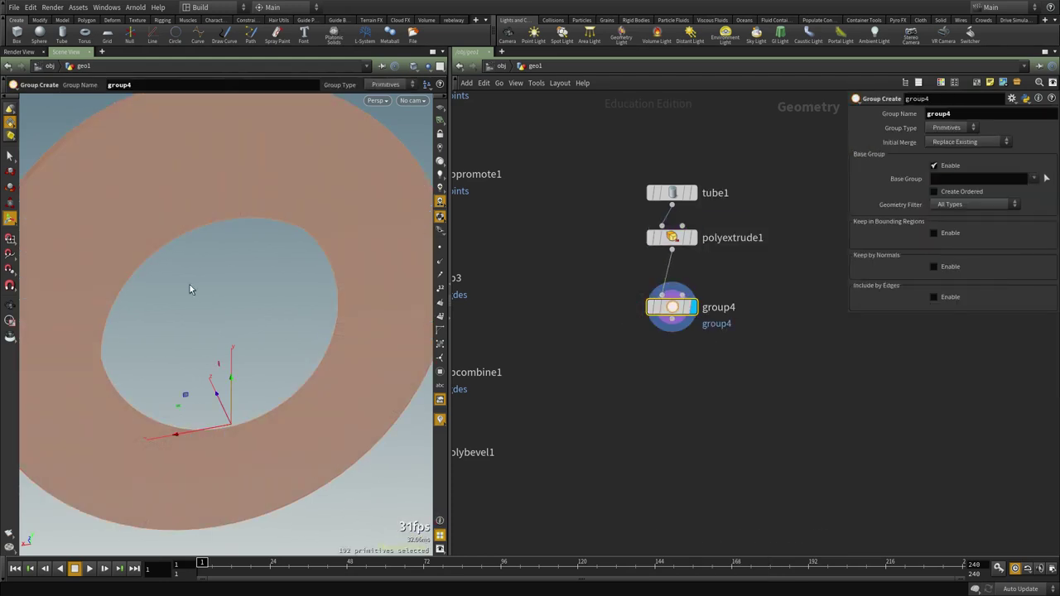
Set group4's type to Edges and disable its base group.
click(942, 128)
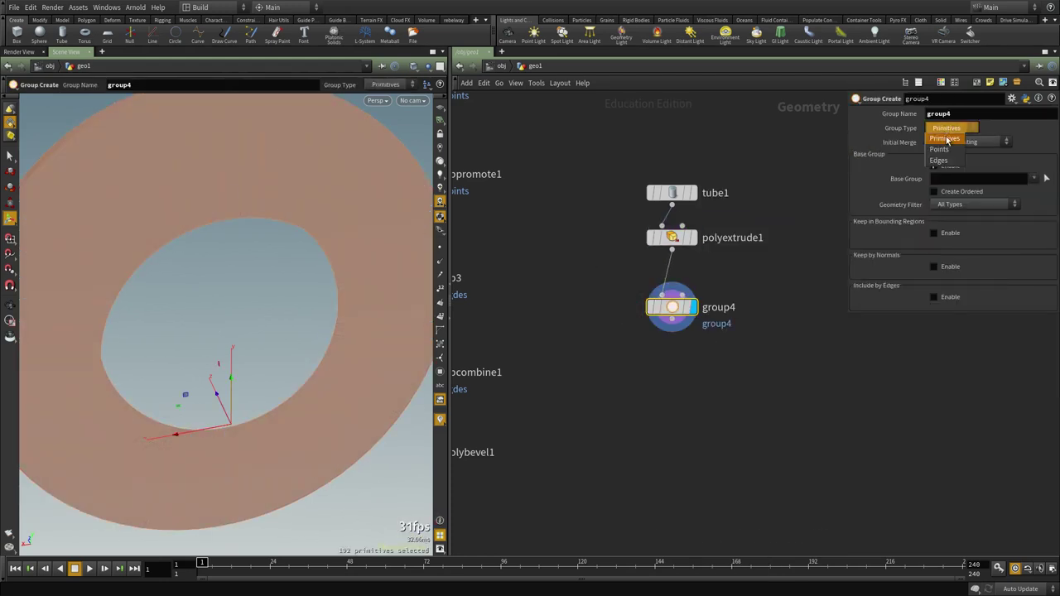
click(944, 152)
click(945, 127)
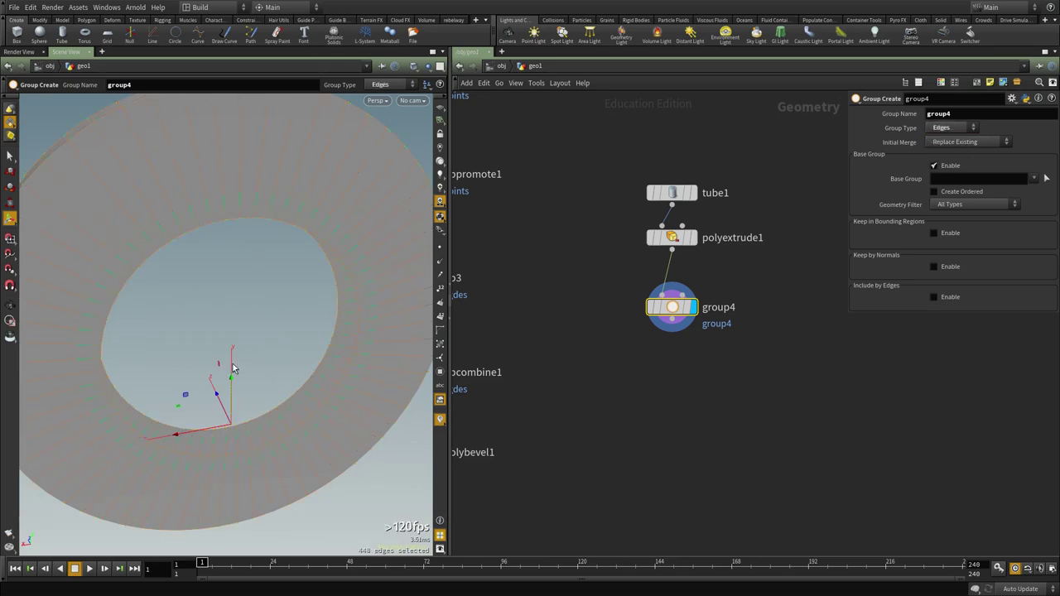
click(949, 165)
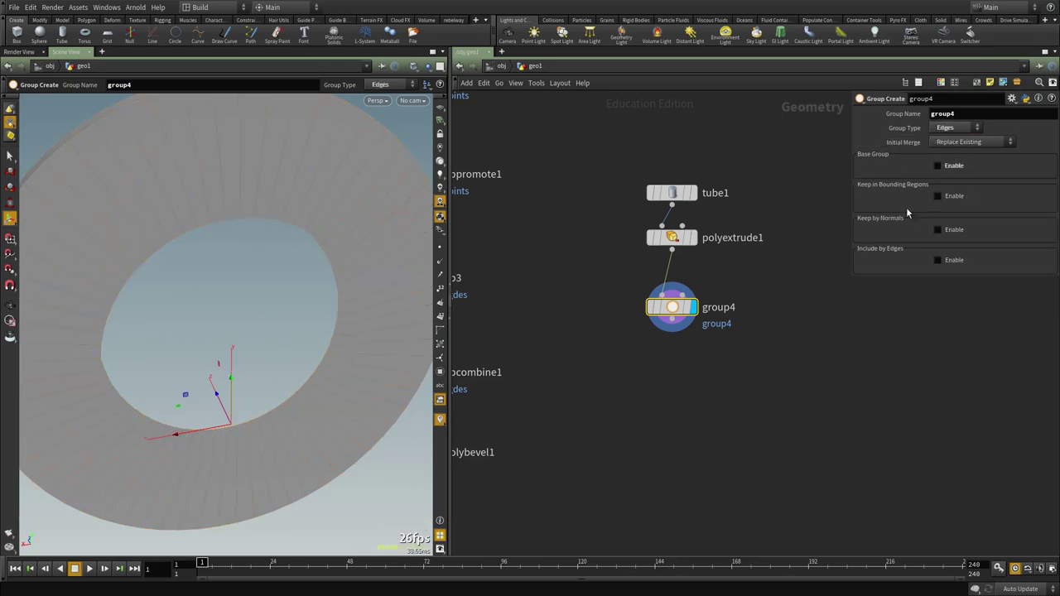
middle_drag(815, 373, 807, 423)
drag(734, 412, 674, 364)
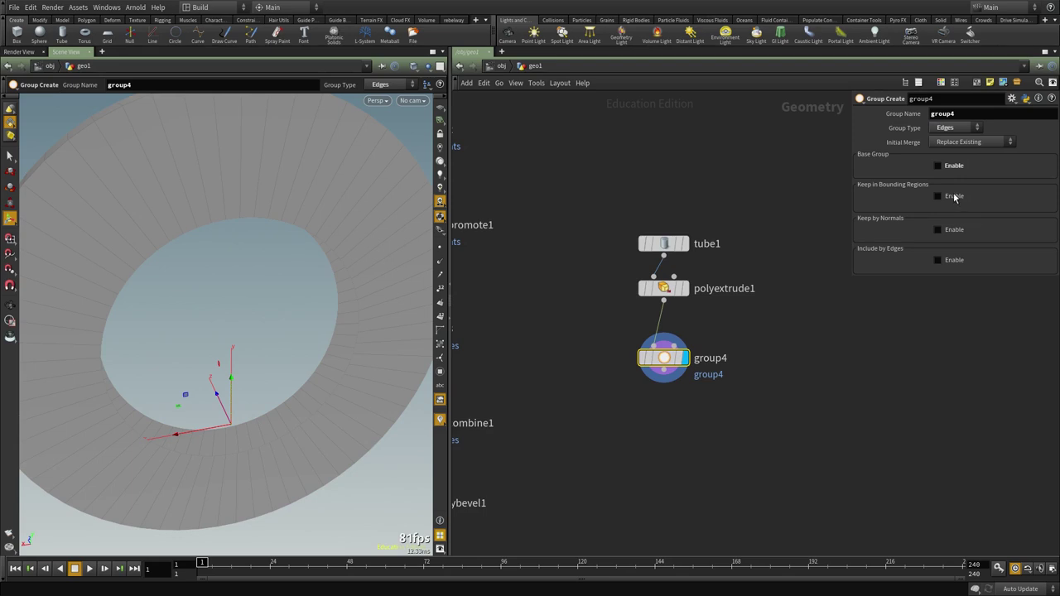
Enable Keep in Bounding Regions on group4 and set the bounding type to Bounding Sphere.
click(952, 196)
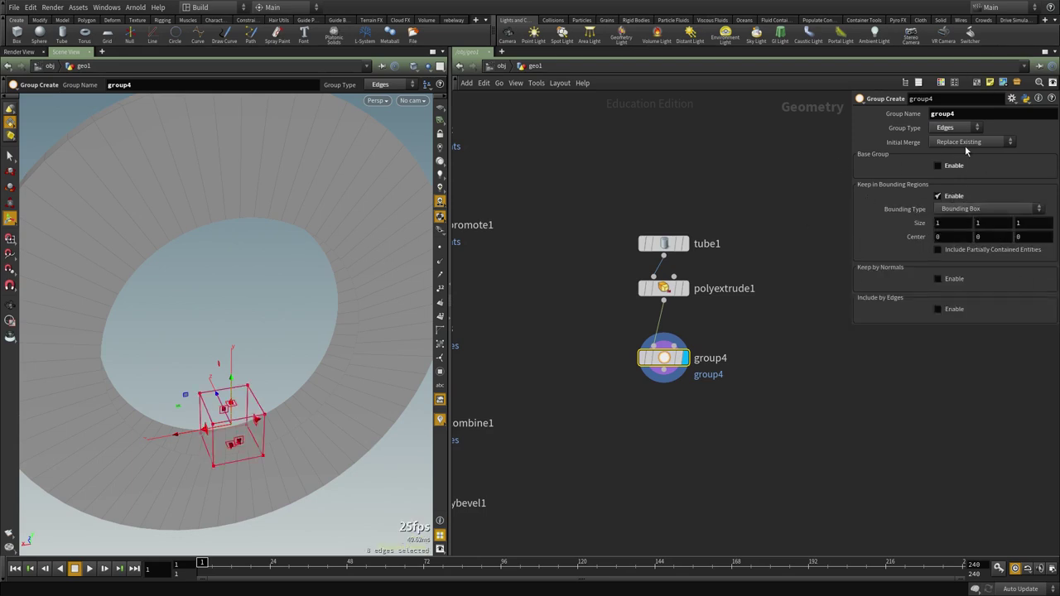
click(973, 211)
click(1038, 234)
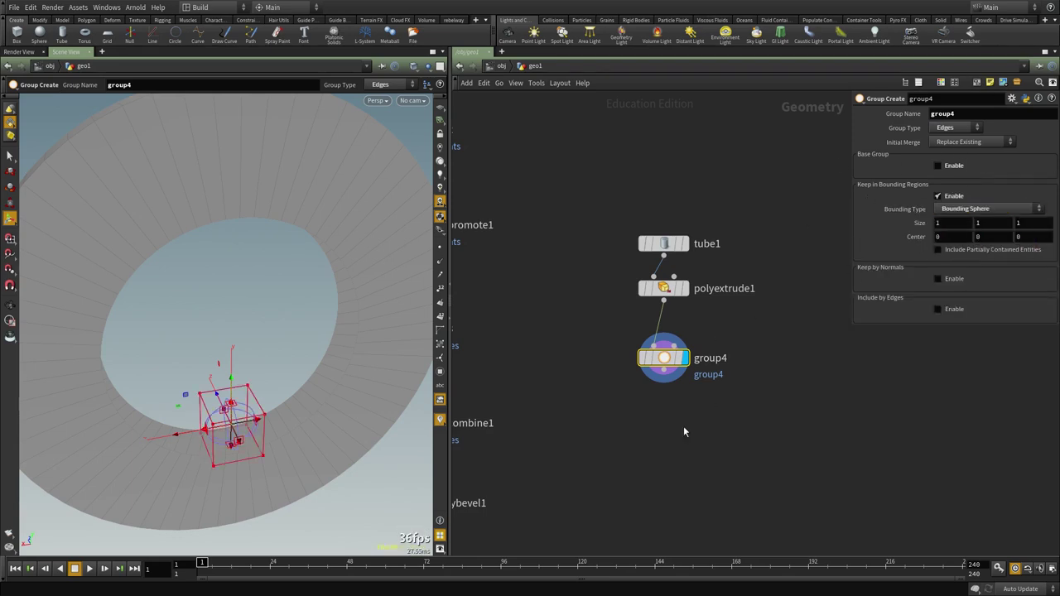
Resize and move group4's bounding sphere around the front inner edge loop, about 7.52 by 6.11 by 1, centered at about -0.23, 2.56, -0.39.
alt+drag(238, 426, 237, 150)
alt+drag(228, 257, 261, 308)
drag(192, 350, 47, 456)
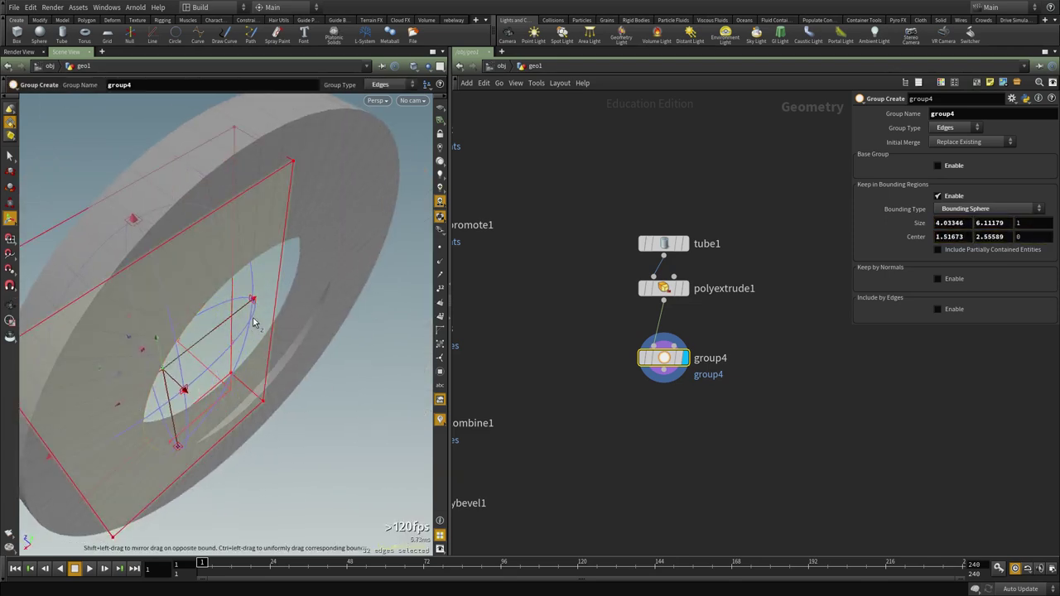
drag(253, 300, 393, 239)
alt+drag(243, 329, 289, 345)
key(space+2)
key(shift+w)
alt+middle_drag(229, 352, 272, 358)
drag(249, 357, 213, 321)
key(space+1)
scroll(718, 401, up, 2)
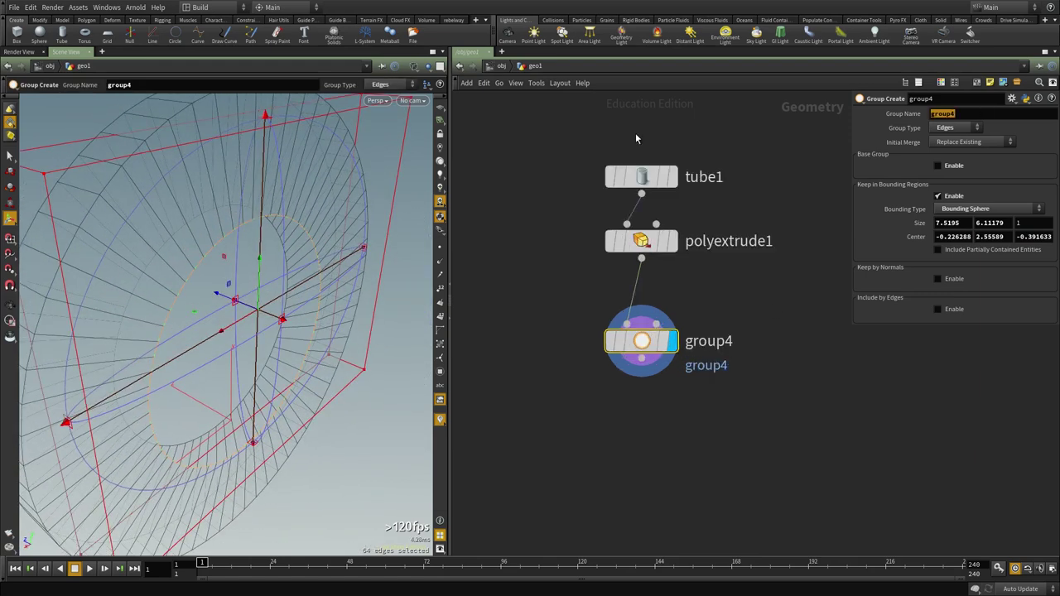
Name group4's edge group front, then duplicate the node below it and connect the copy to group4.
middle_drag(706, 503, 711, 450)
alt+drag(644, 287, 658, 414)
click(646, 306)
click(636, 436)
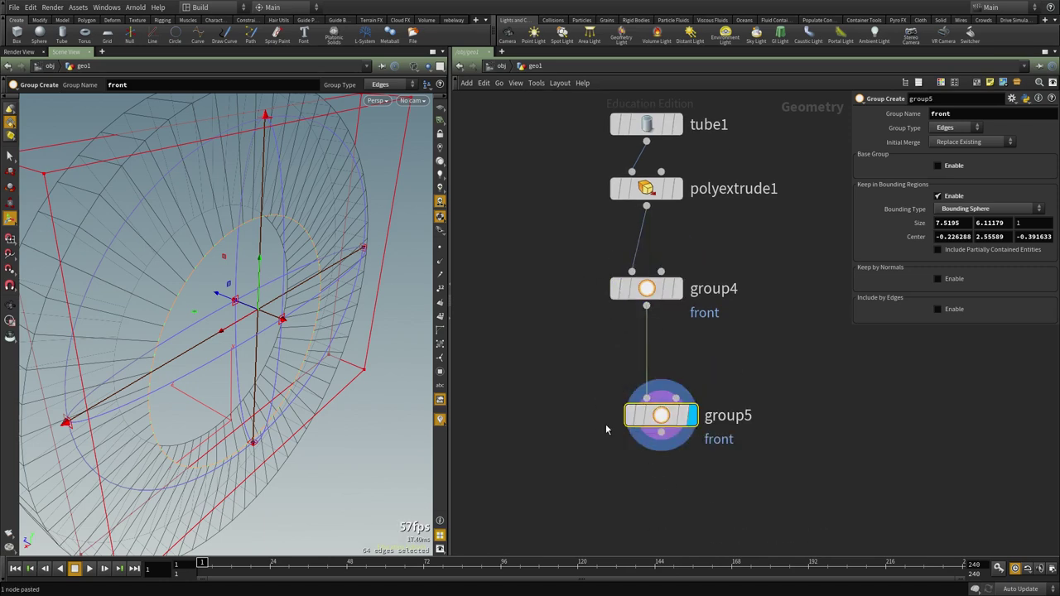
Name the duplicated node's edge group back and move its bounding sphere to about 0.33 in Z, around the rear inner edge loop.
alt+drag(290, 349, 310, 353)
drag(239, 304, 204, 305)
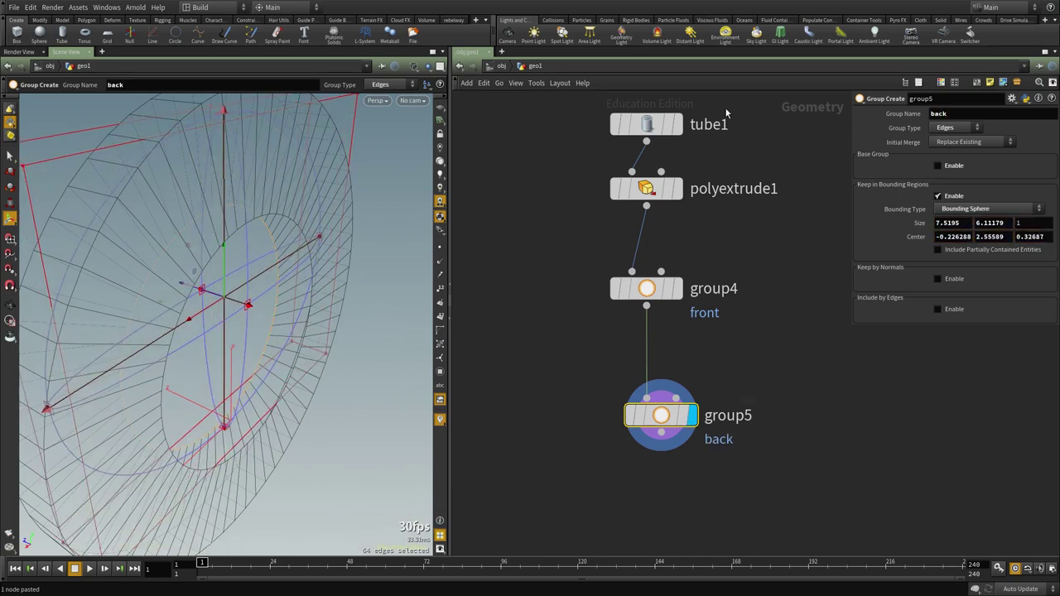
middle_drag(794, 420, 770, 276)
Add a PolyBridge node below group5, connect it to group5's output and display it.
click(674, 462)
key(Tab)
text(p)
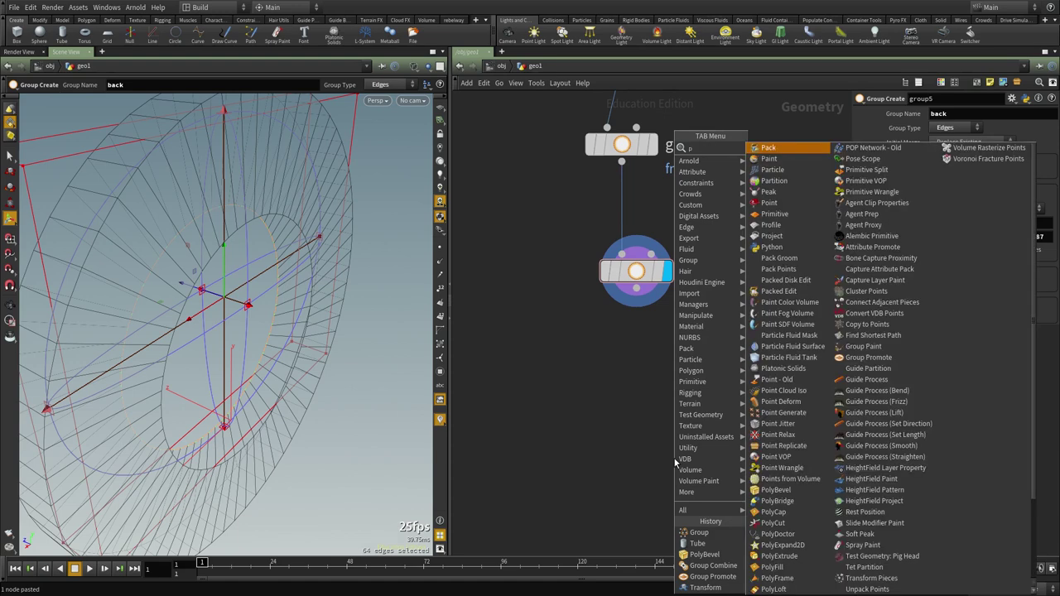
text(olye)
key(Escape)
key(Tab)
text(bri)
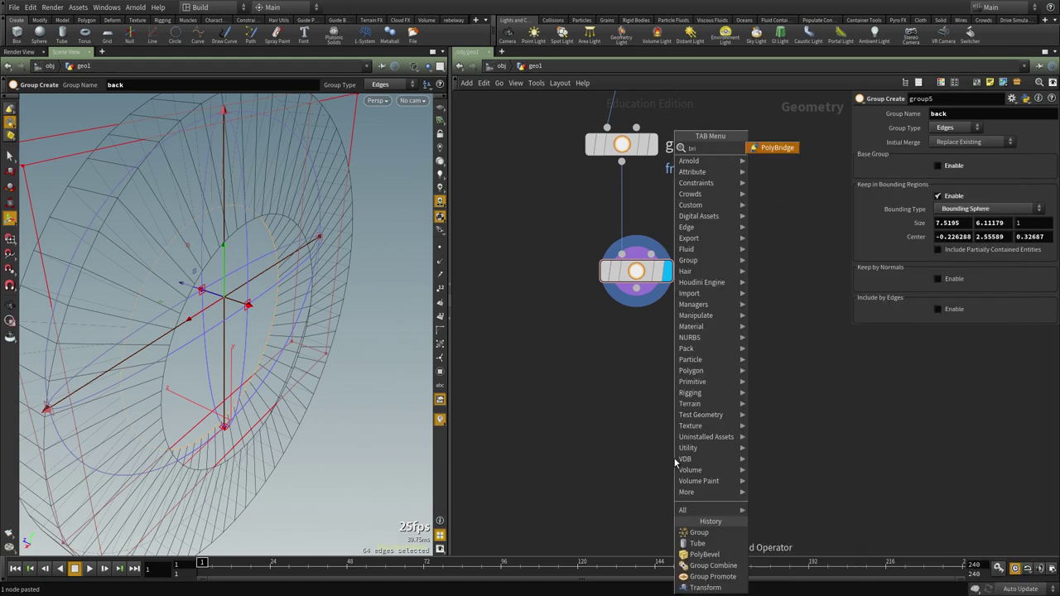
key(Return)
click(674, 458)
click(658, 442)
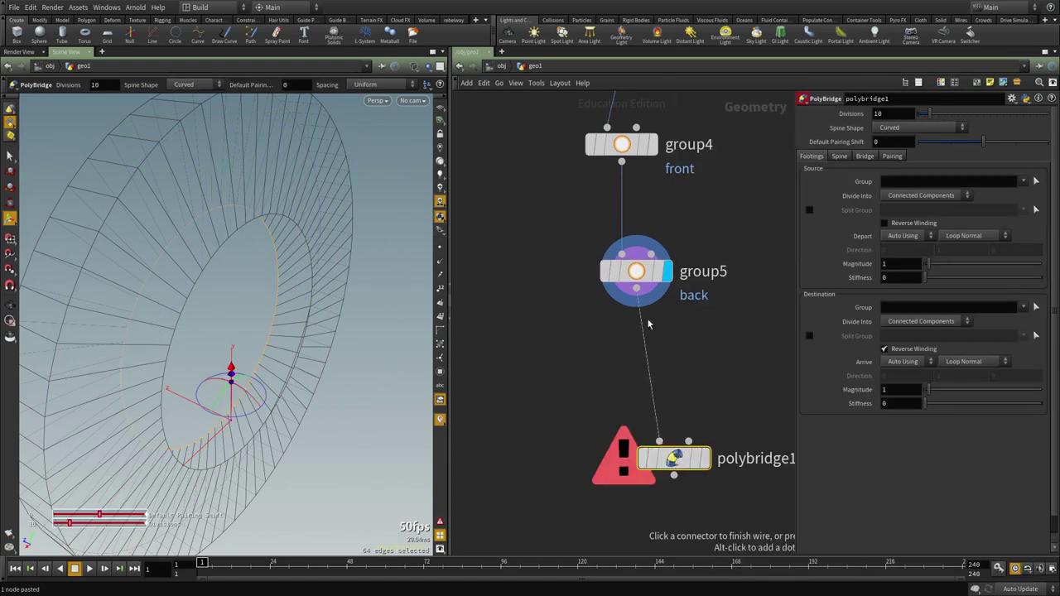
click(636, 286)
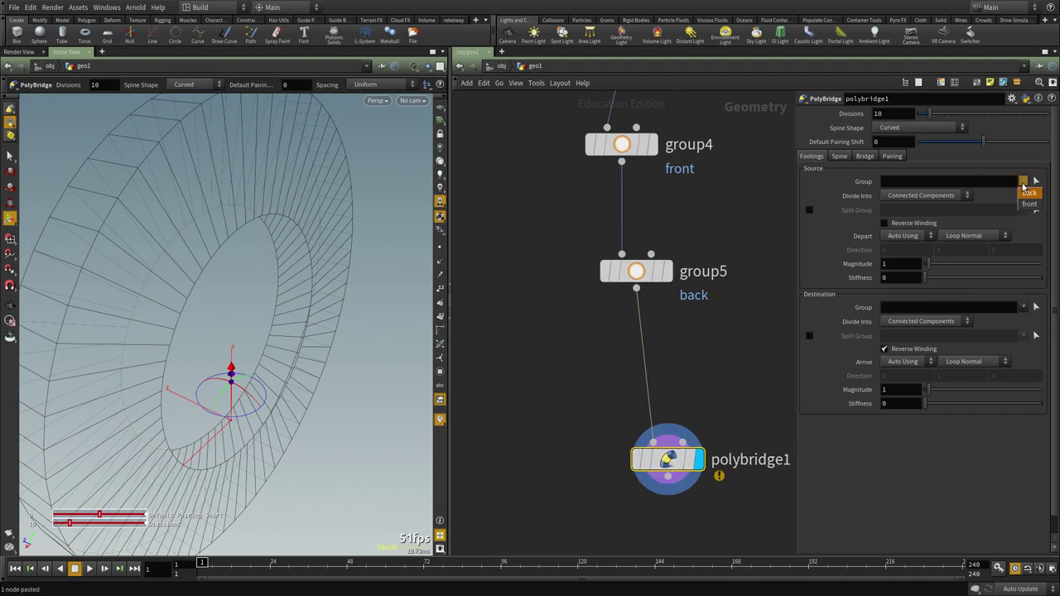
Bridge source group back to destination group front with 1 division, and inspect the ring in shaded display.
click(1025, 329)
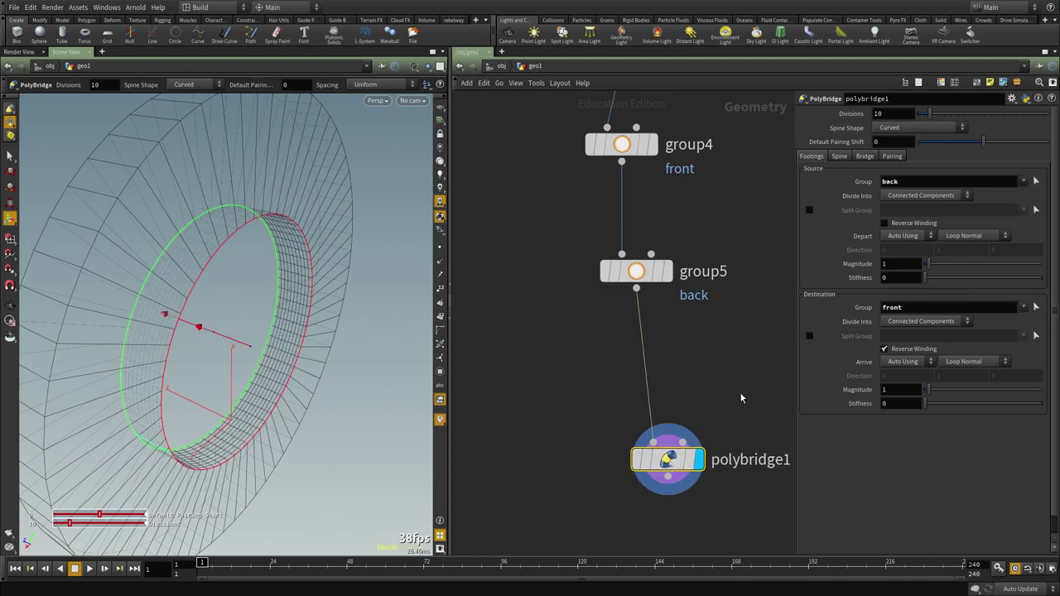
middle_drag(602, 553, 568, 495)
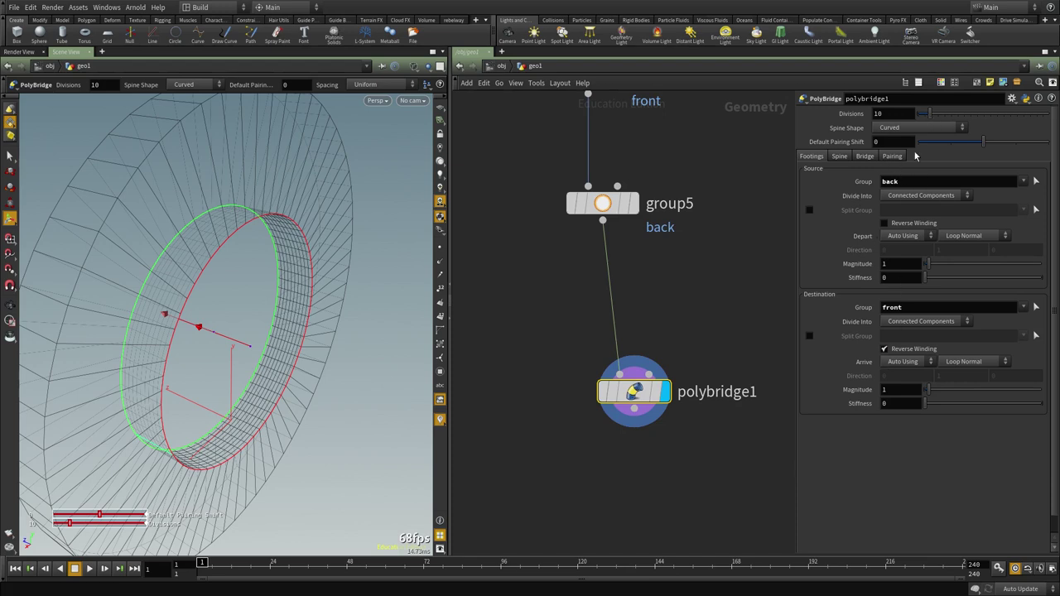
drag(928, 115, 916, 117)
key(shift+w)
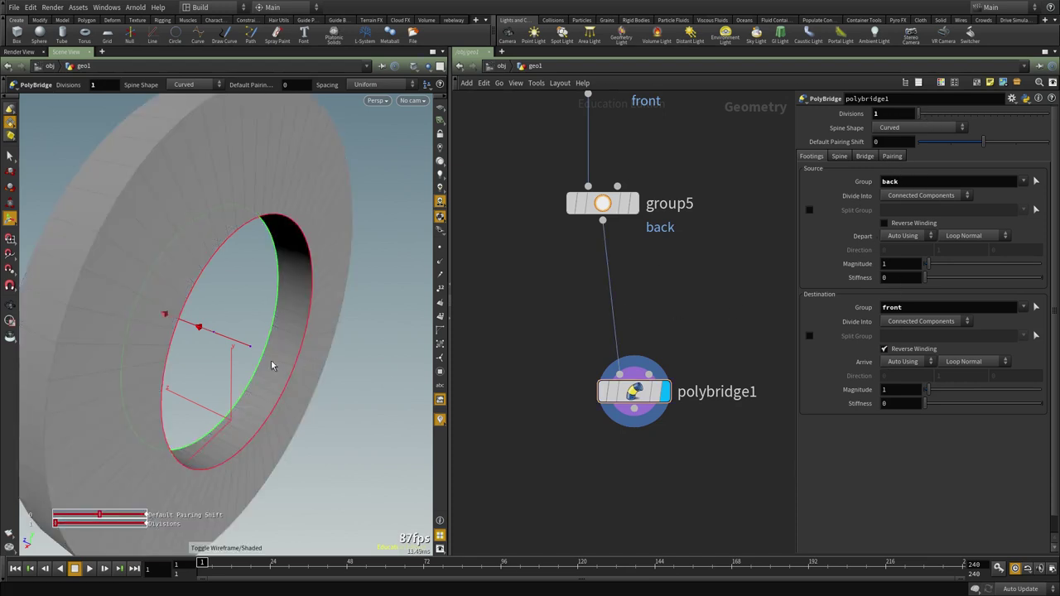
mouse_move(272, 364)
alt+mouse_down()
mouse_move(118, 361)
mouse_move(187, 356)
alt+mouse_up()
alt+right_drag(187, 357, 167, 341)
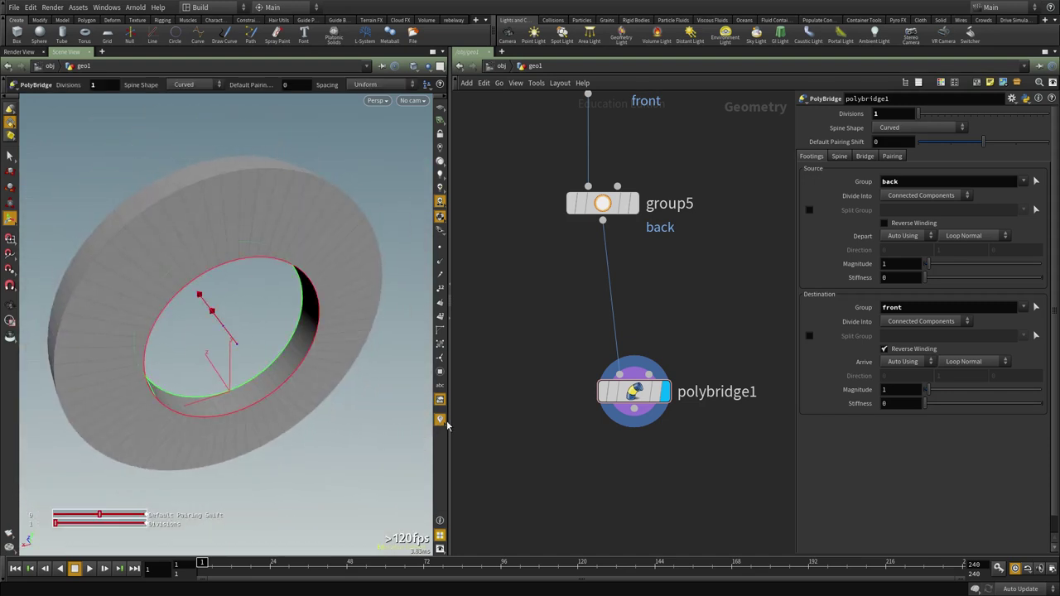
Add a Boolean node, connecting polybevel2 to its first input and polybridge1 to its second input.
scroll(682, 381, down, 3)
key(Tab)
text(boole)
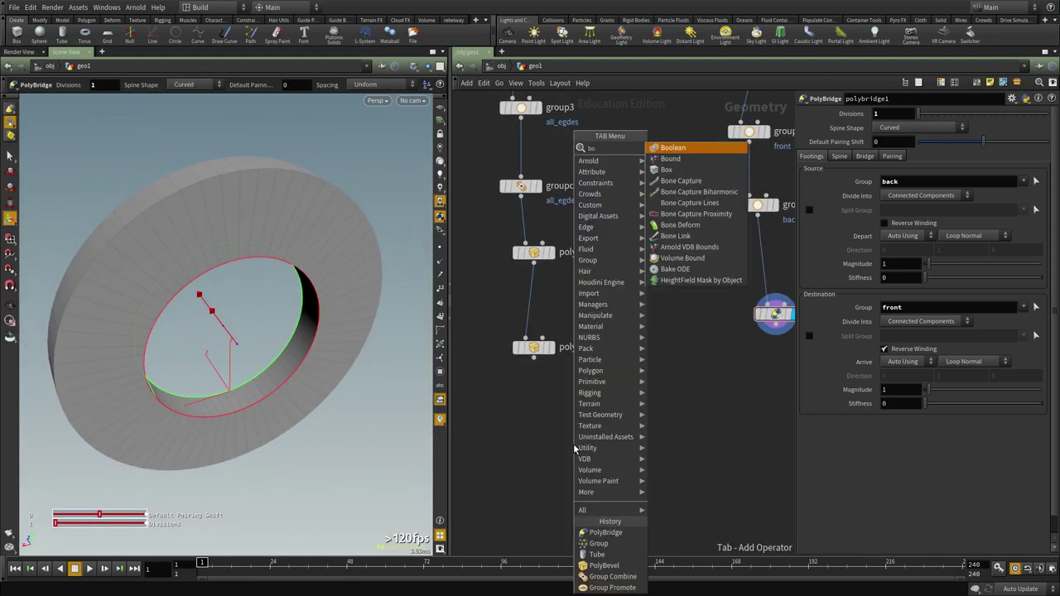
key(Return)
click(574, 446)
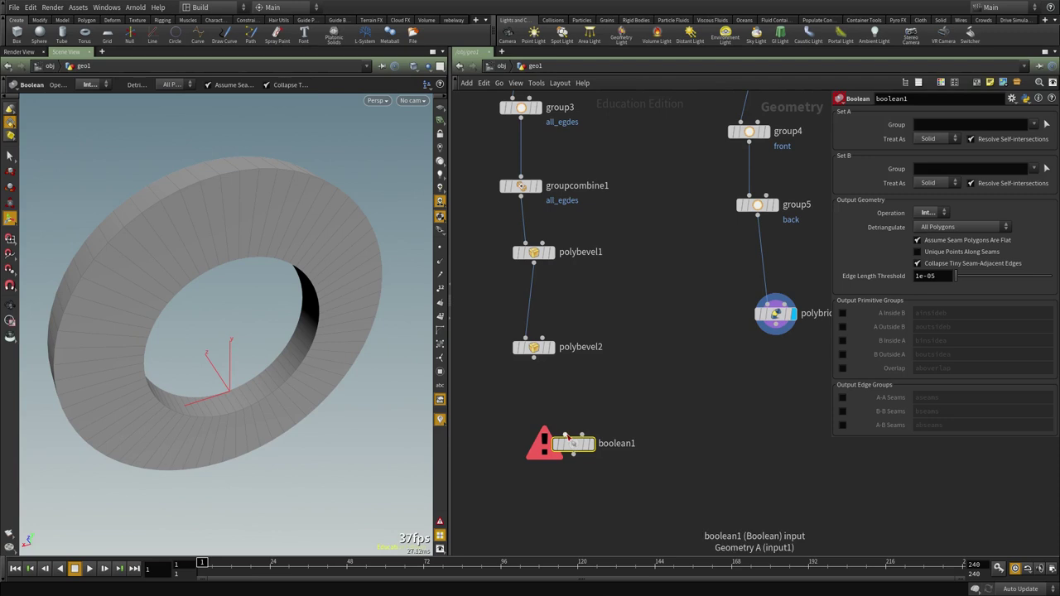
click(565, 436)
click(536, 361)
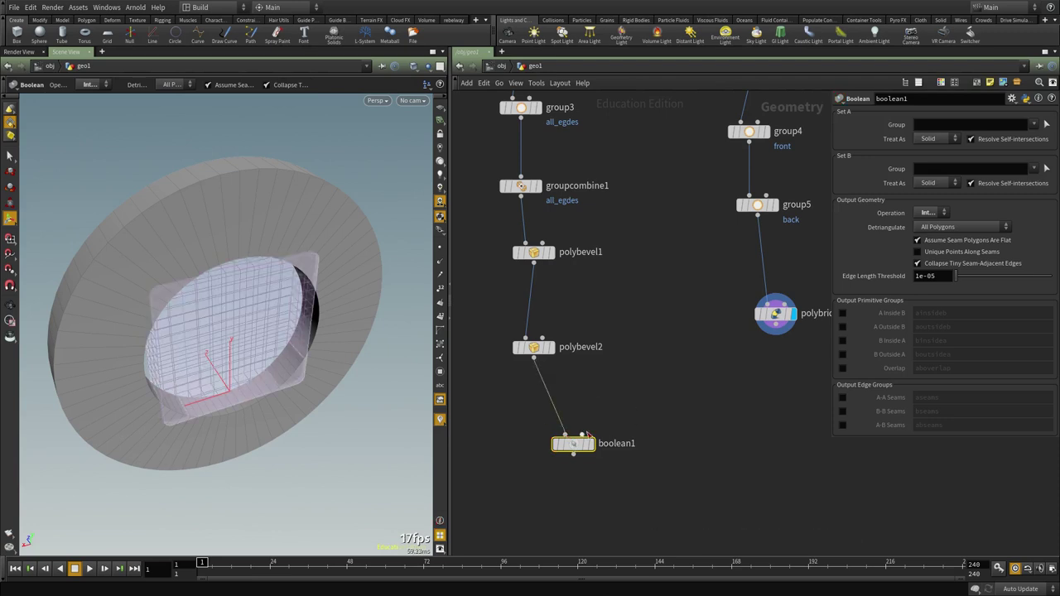
click(771, 339)
Display boolean1 and set its operation to Subtract so the ring is cut from the beveled box.
middle_drag(613, 453, 627, 419)
scroll(627, 418, up, 2)
click(600, 412)
click(558, 416)
alt+drag(219, 339, 241, 332)
scroll(550, 414, up, 2)
click(563, 412)
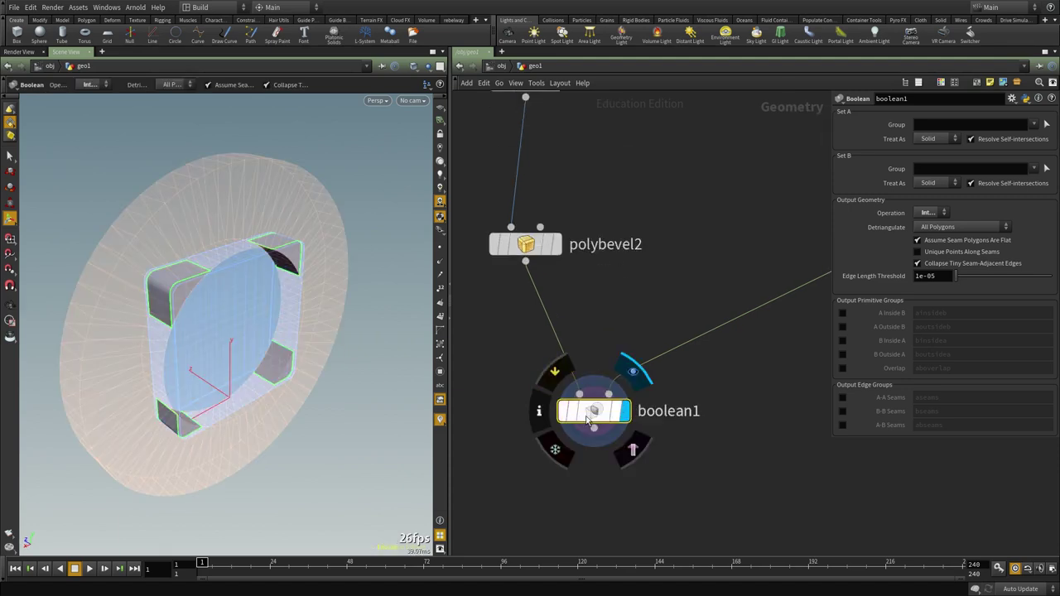
middle_drag(554, 500, 569, 408)
alt+drag(187, 334, 180, 332)
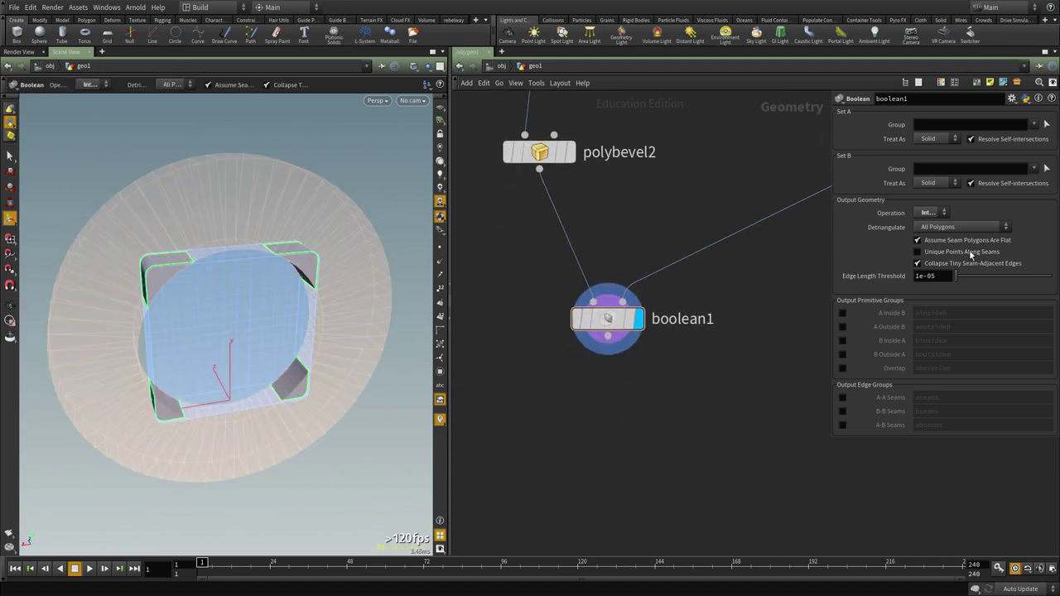
click(927, 215)
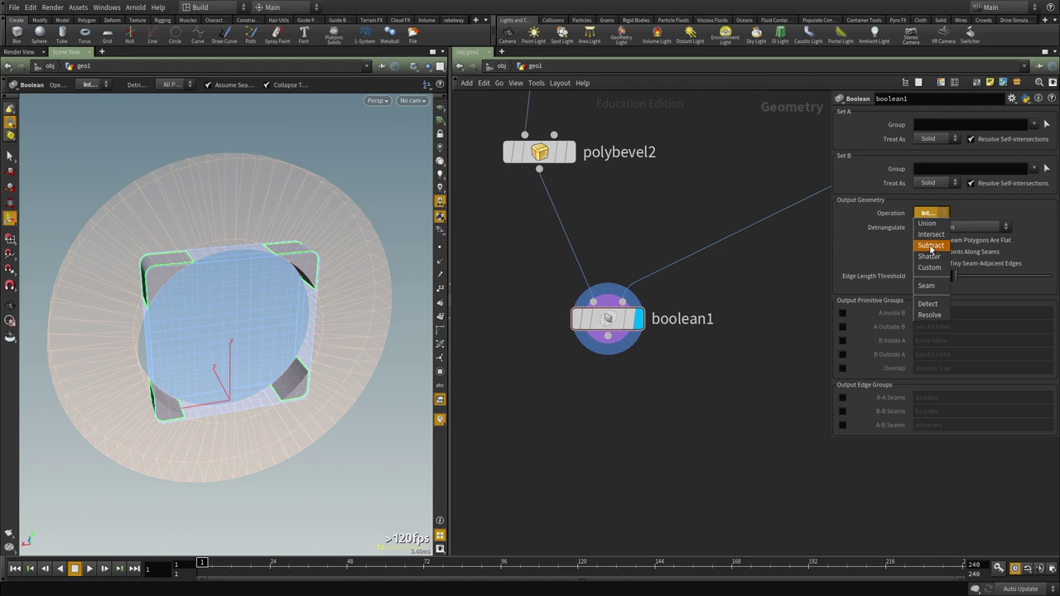
click(930, 246)
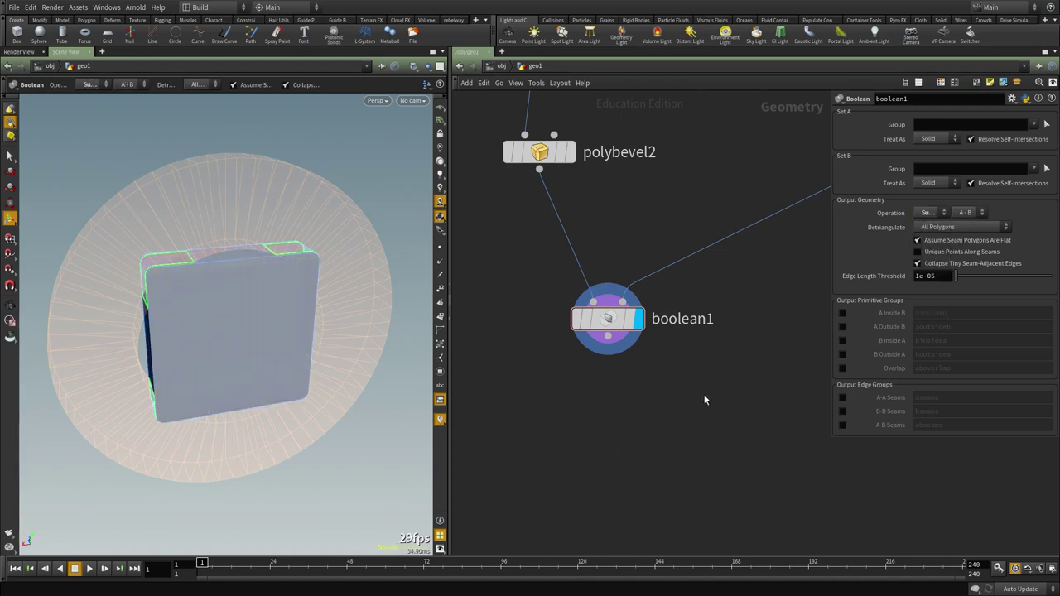
Add a Null node below boolean1 and connect it to the Boolean's output.
key(Tab)
text(nul)
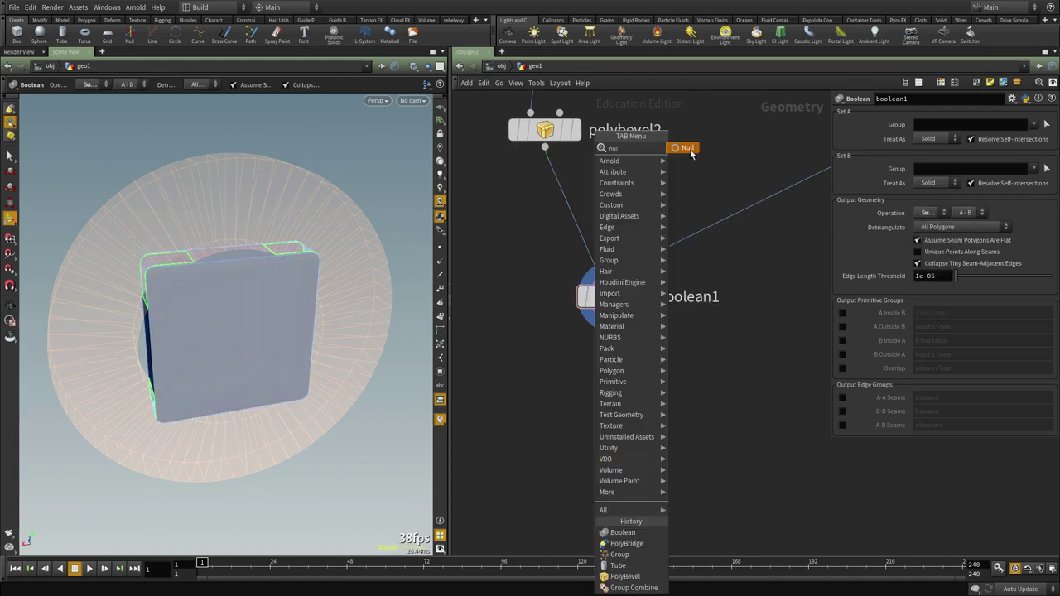
click(692, 153)
click(623, 397)
click(614, 313)
click(617, 400)
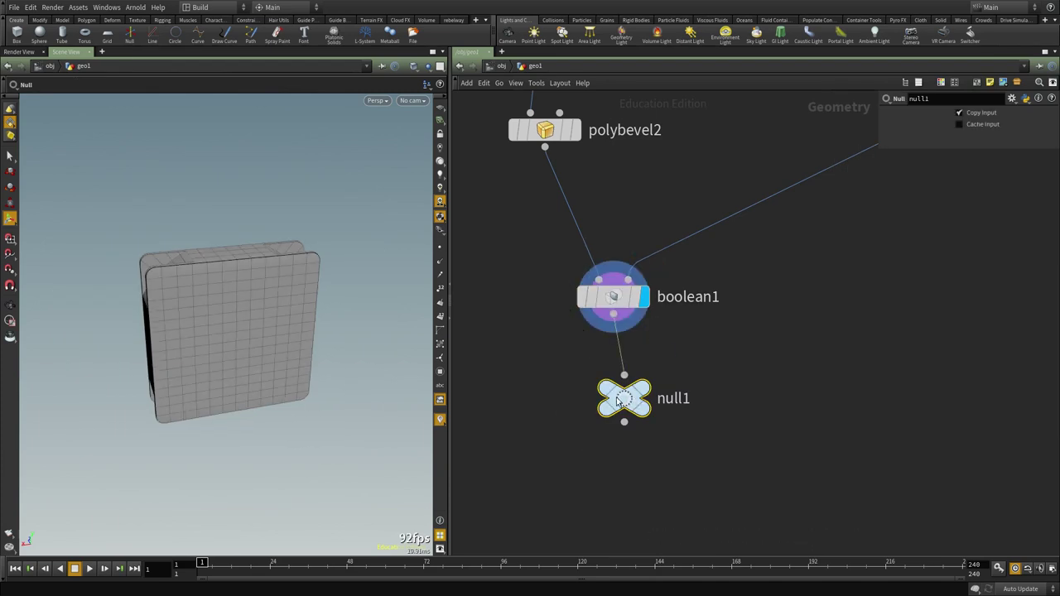
Try adjusting the inset of polyextrude1 below the tube while viewing the cut from the frame's side.
alt+drag(170, 319, 197, 319)
alt+right_drag(197, 320, 213, 274)
alt+drag(213, 274, 190, 435)
scroll(744, 336, down, 3)
middle_drag(744, 337, 629, 464)
scroll(654, 427, down, 3)
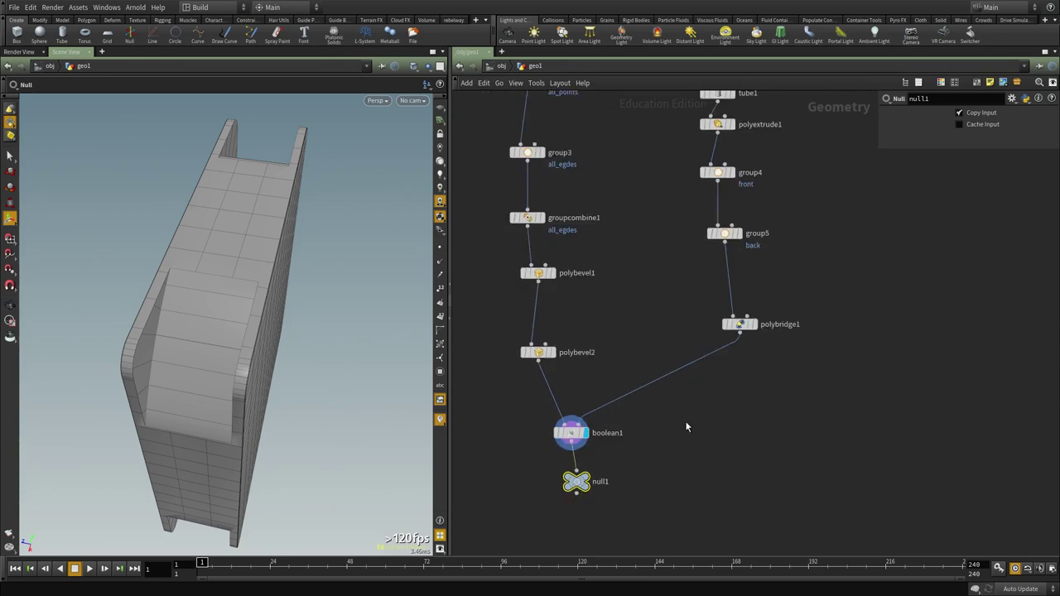
middle_drag(812, 194, 822, 392)
middle_drag(784, 313, 793, 345)
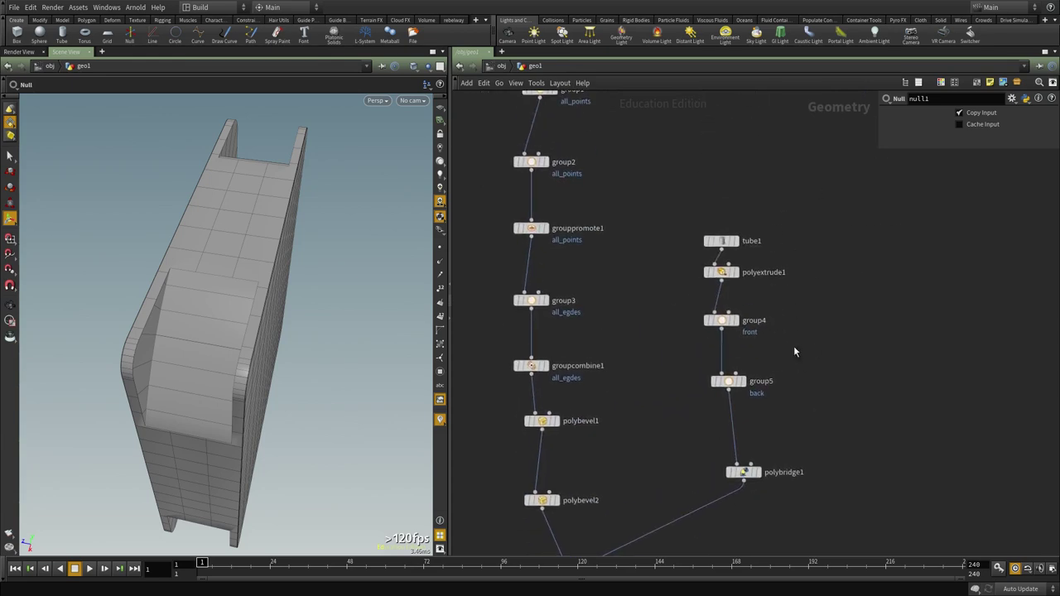
scroll(779, 294, up, 3)
drag(776, 294, 635, 245)
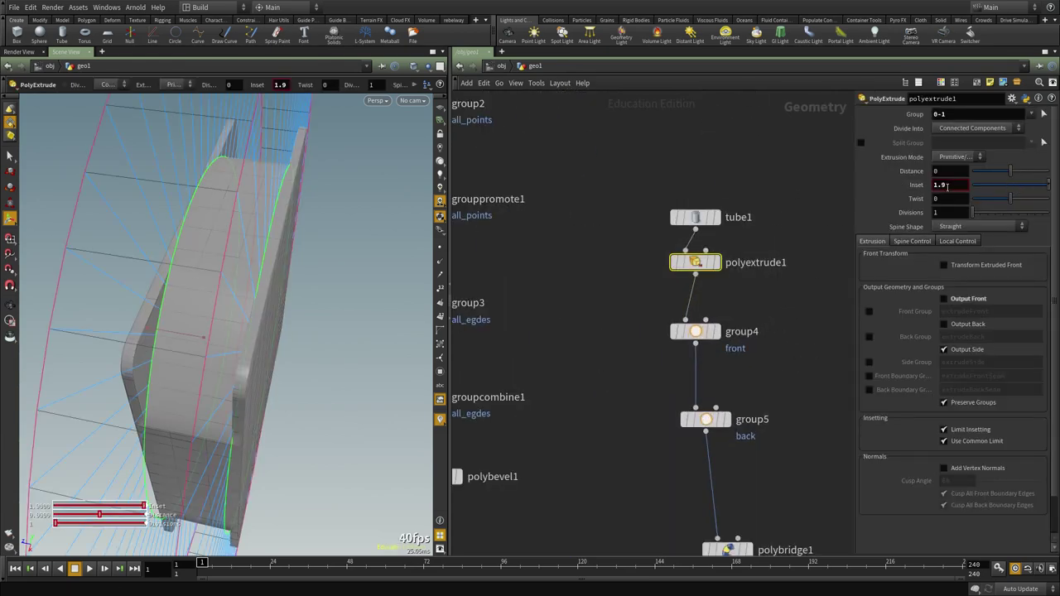
mouse_move(950, 185)
middle_down()
mouse_move(936, 187)
mouse_move(978, 186)
mouse_move(955, 188)
middle_up()
middle_drag(935, 187, 959, 186)
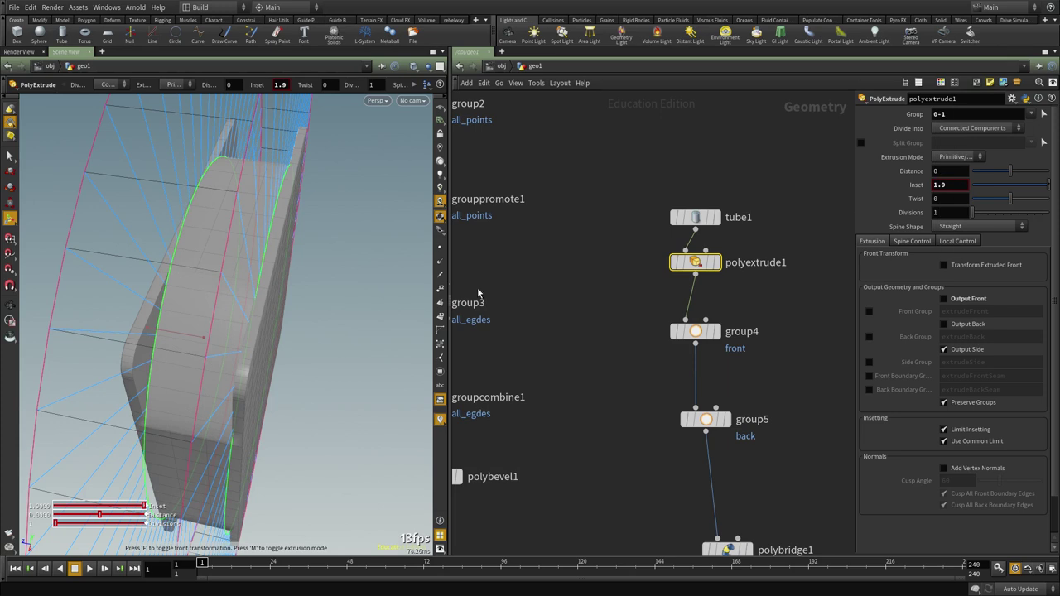
Set the height of tube1 to 0.7 and switch the viewport to wireframe.
alt+drag(151, 370, 232, 350)
click(695, 217)
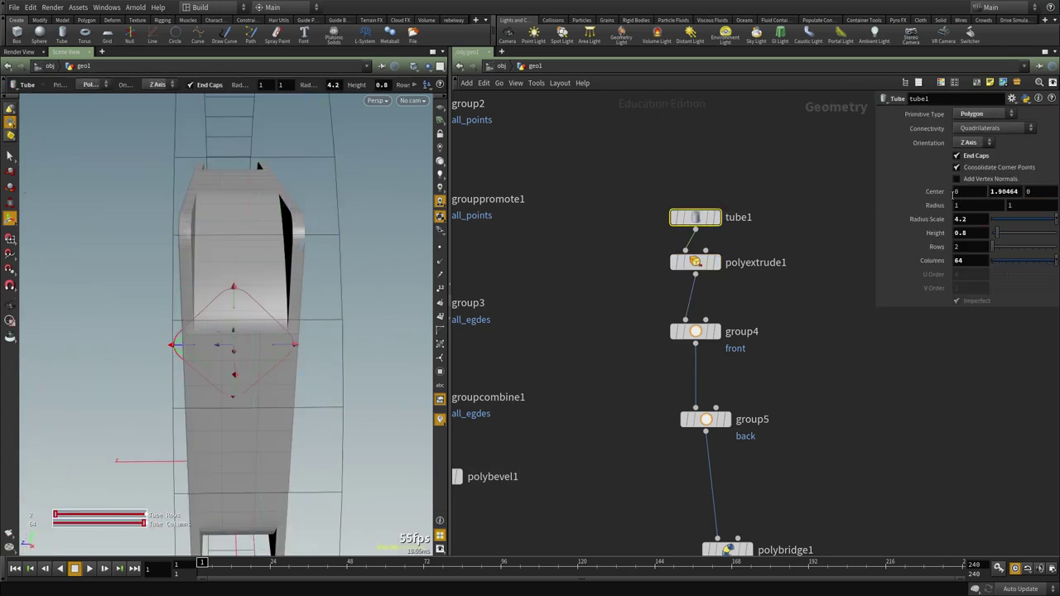
middle_drag(966, 233, 956, 235)
mouse_move(139, 329)
alt+mouse_down()
mouse_move(123, 328)
mouse_move(164, 364)
mouse_move(147, 321)
mouse_move(158, 303)
mouse_move(139, 318)
alt+mouse_up()
key(shift+w)
Move null1 farther below boolean1 to make room in the network, and hide the tube's handles.
scroll(569, 358, down, 3)
middle_drag(572, 457, 659, 243)
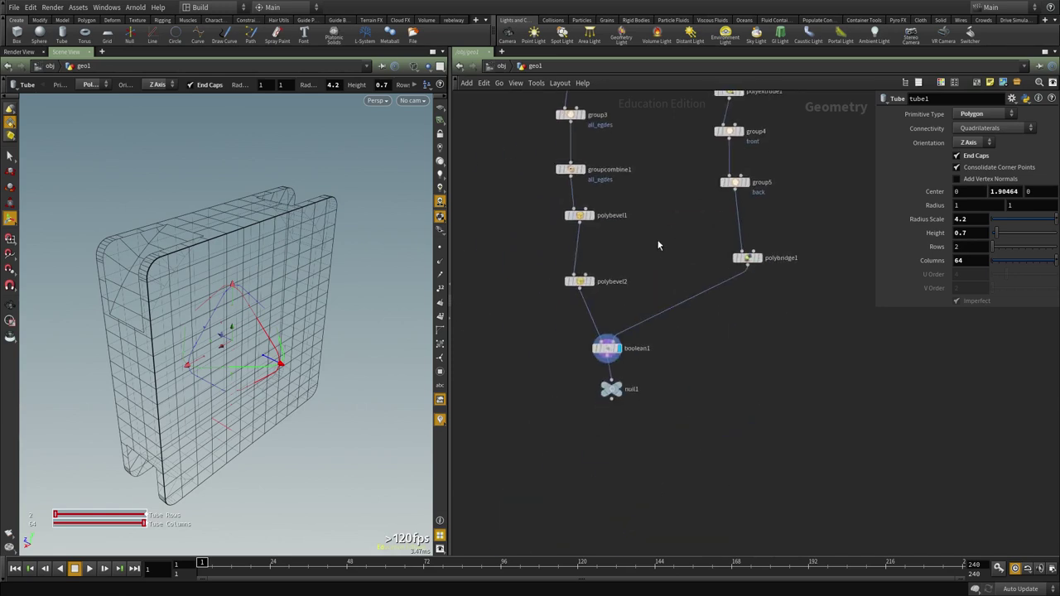
scroll(639, 423, up, 2)
mouse_move(640, 422)
middle_down()
mouse_move(605, 409)
mouse_move(627, 409)
middle_up()
drag(589, 362, 582, 444)
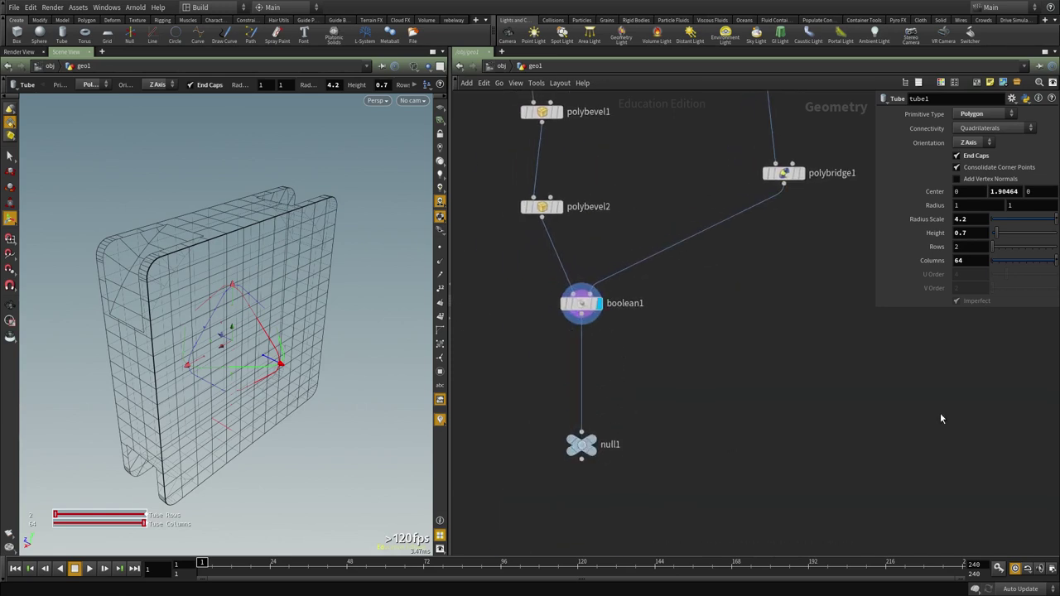
key(s)
middle_drag(651, 340, 683, 382)
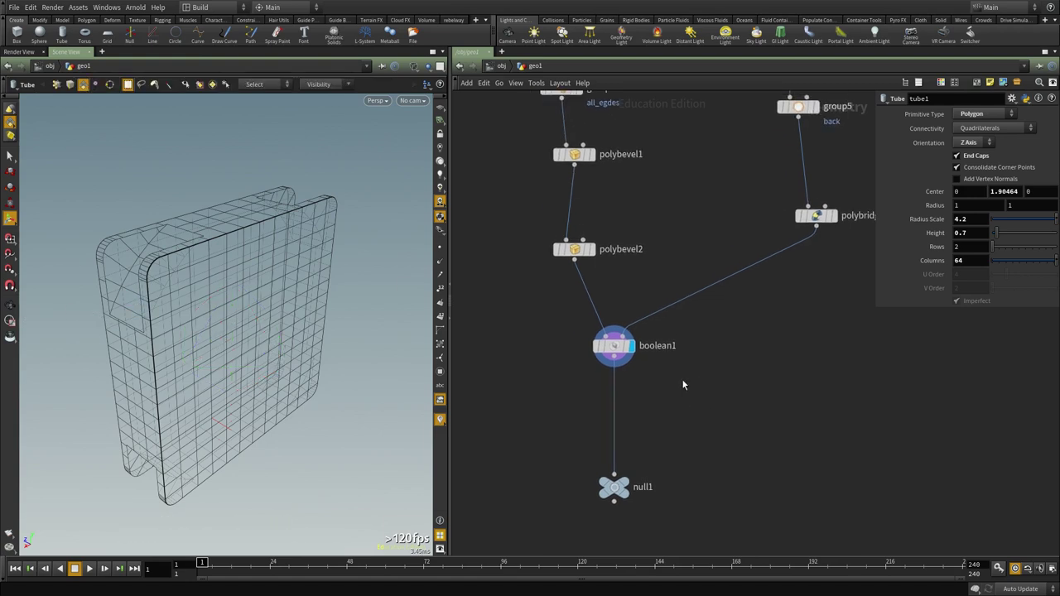
Enable the A-B Seams output edge group on boolean1, keeping the name abseams.
click(613, 346)
scroll(139, 274, up, 5)
alt+drag(111, 277, 147, 274)
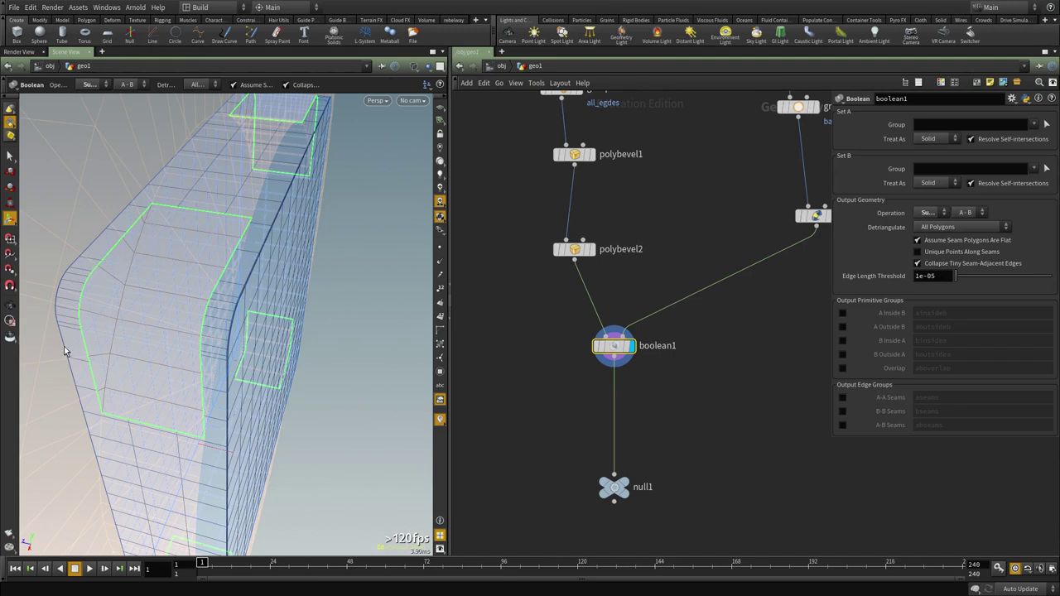
middle_drag(654, 404, 668, 295)
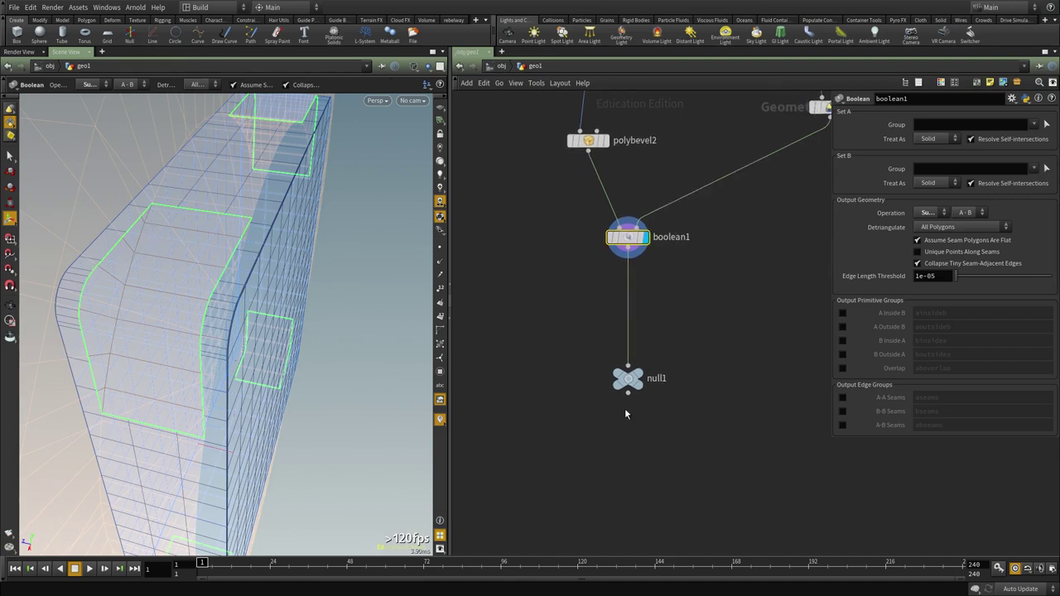
click(843, 425)
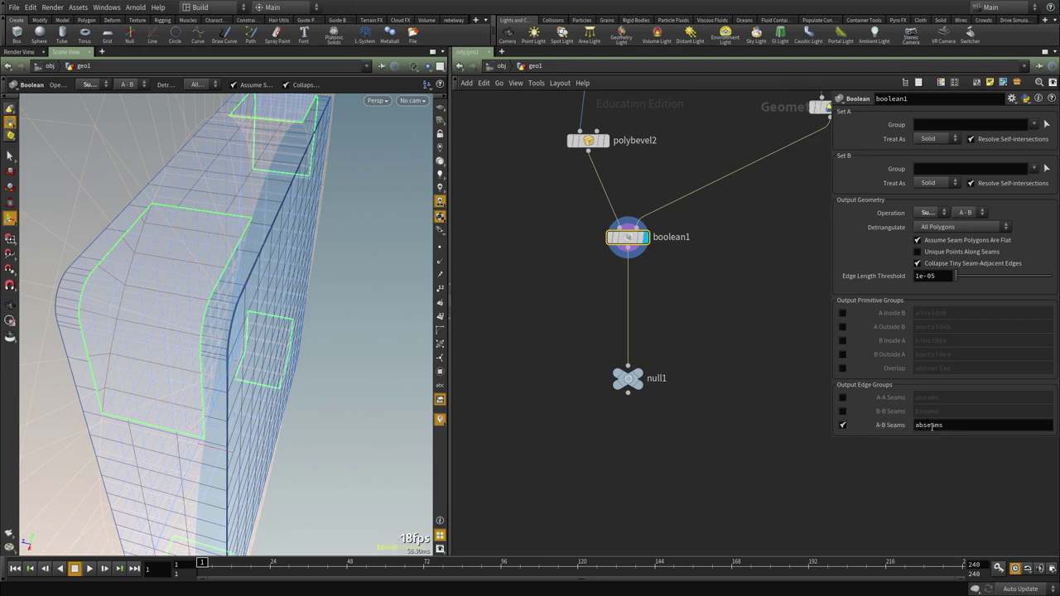
middle_drag(719, 403, 723, 374)
scroll(706, 322, up, 1)
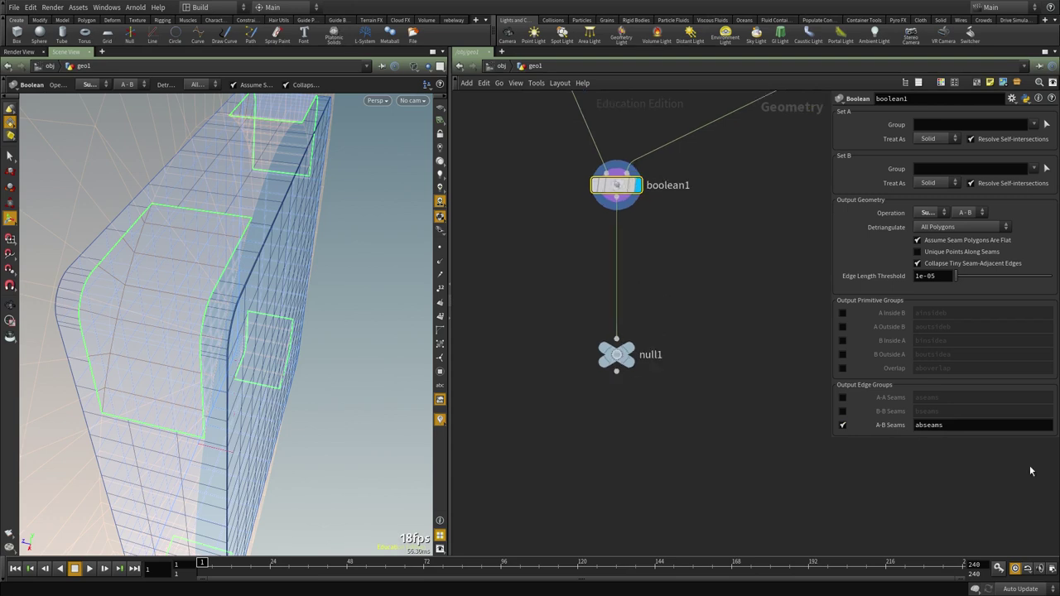
scroll(669, 309, up, 2)
click(652, 287)
middle_drag(602, 249, 615, 307)
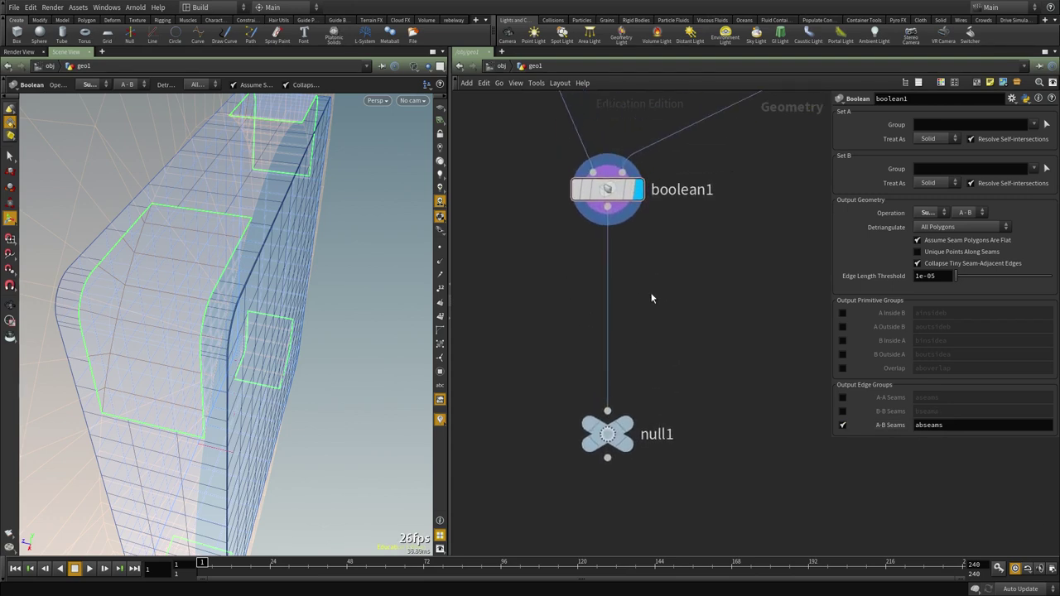
key(Tab)
text(gr)
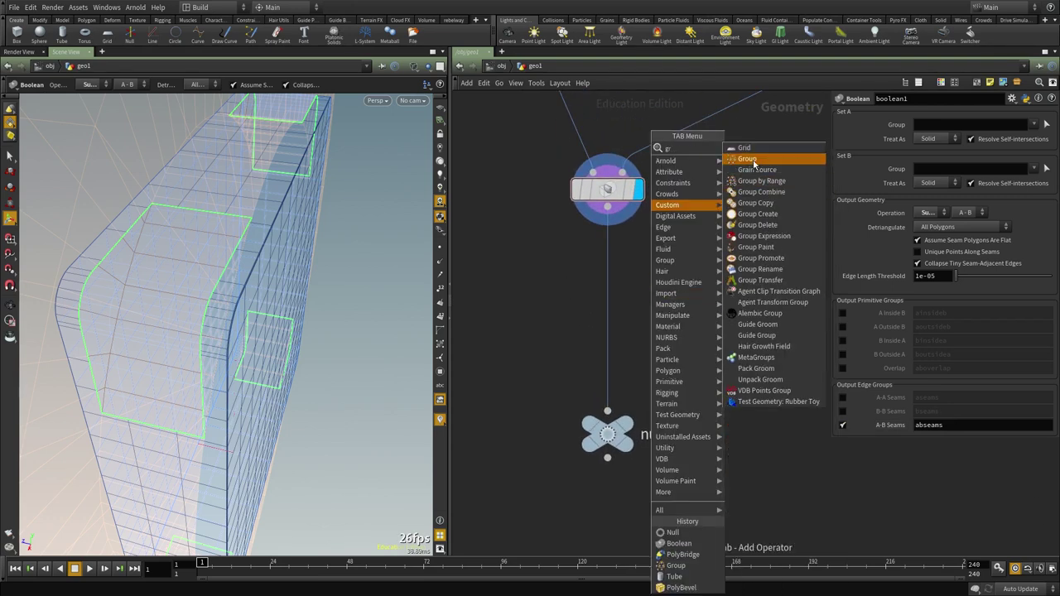
key(Escape)
key(Tab)
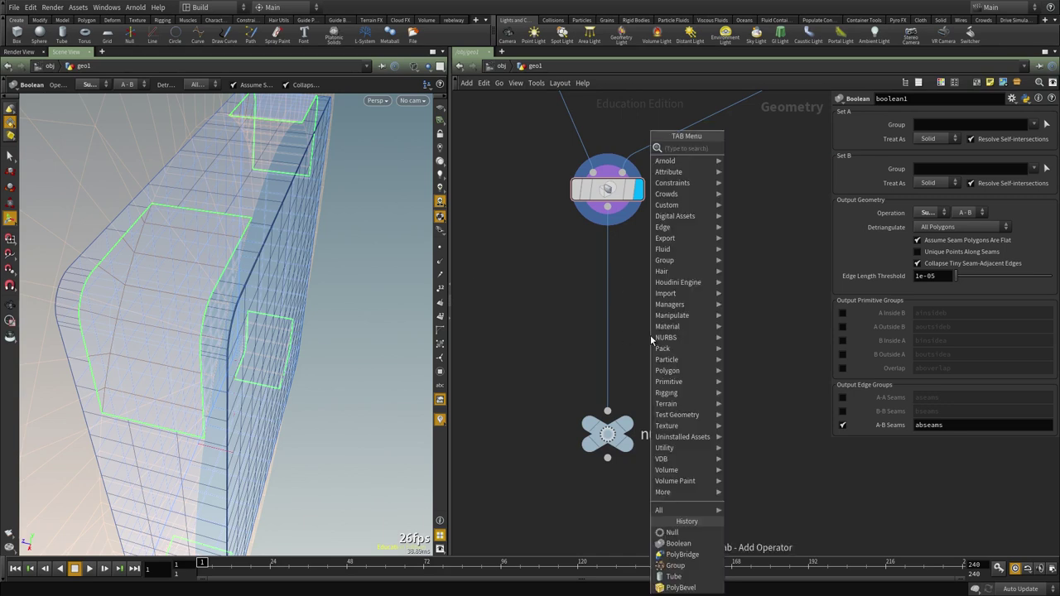
text(poly)
key(Escape)
Insert a PolyBevel node between boolean1 and null1 and display it.
key(Tab)
text(bevel)
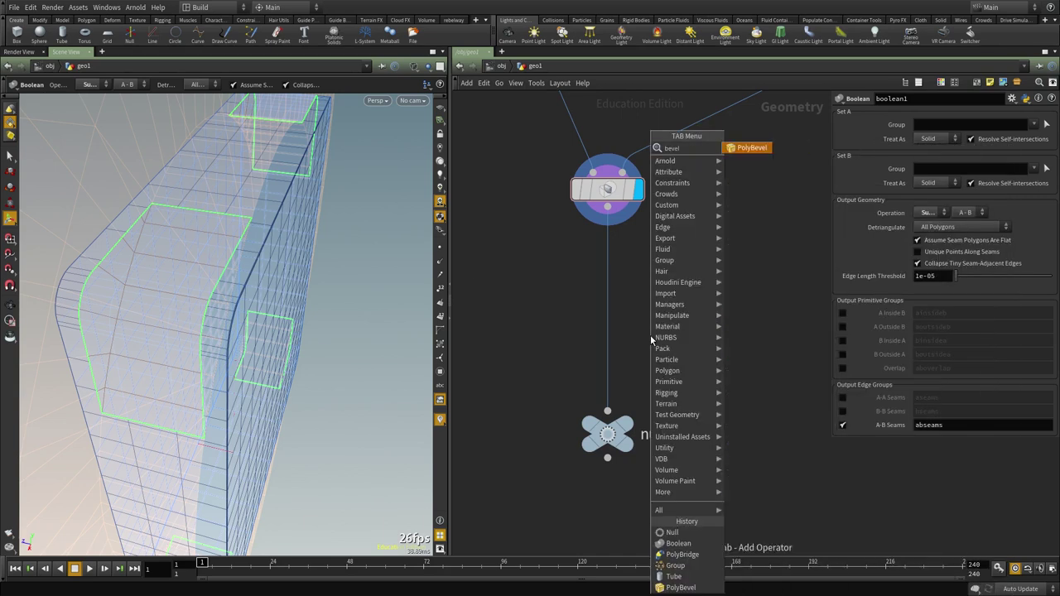
key(Return)
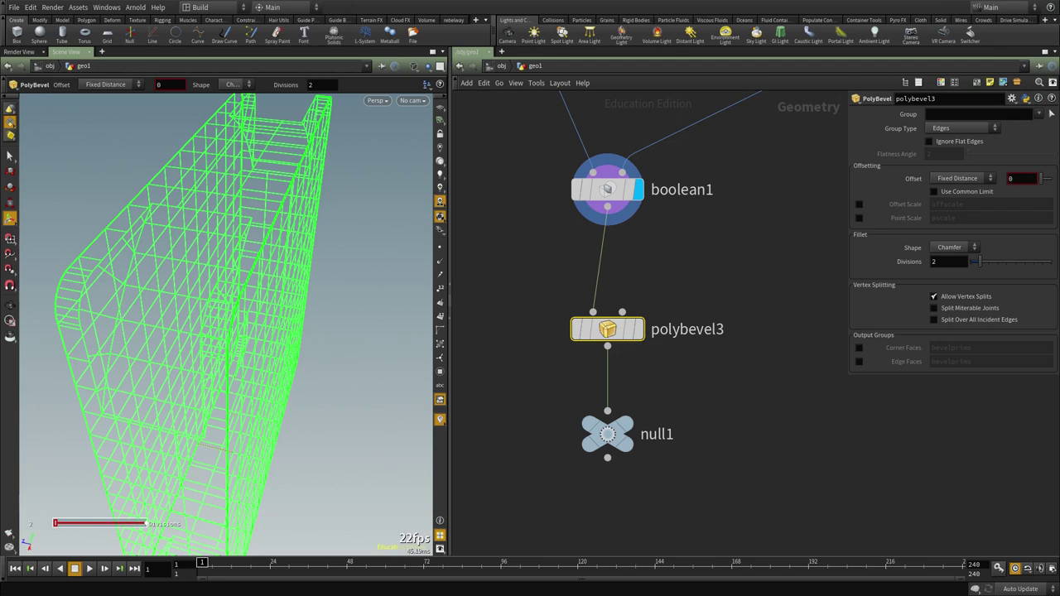
click(633, 333)
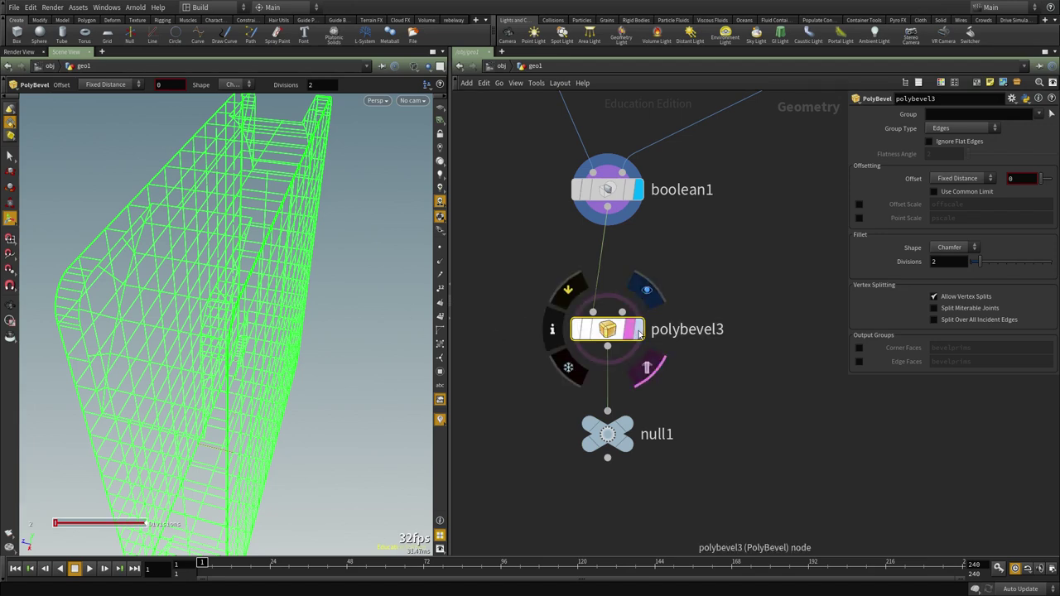
click(637, 334)
click(636, 329)
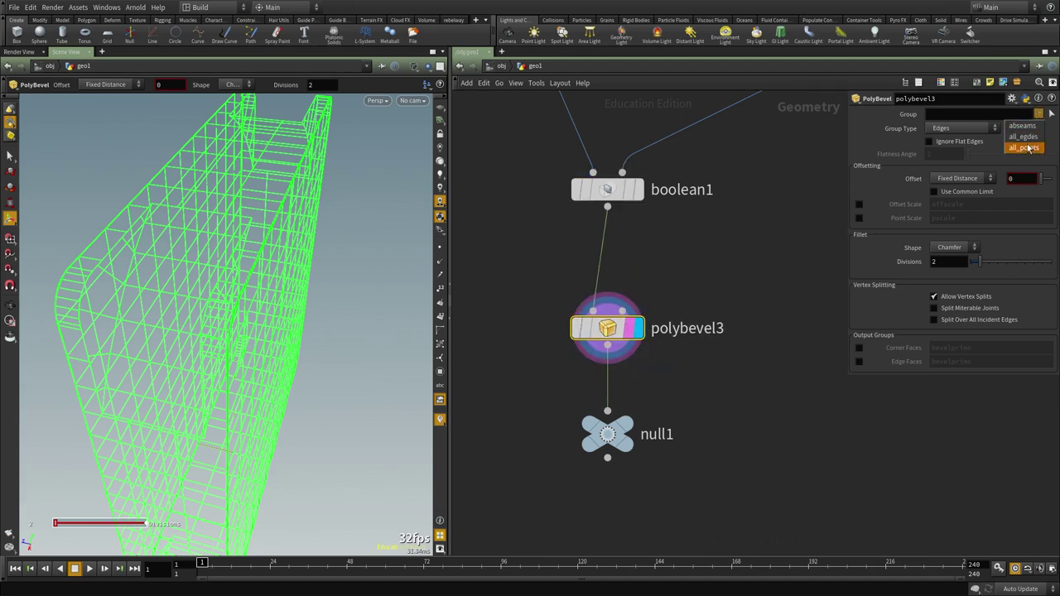
Restrict polybevel3 to the abseams edge group, with an offset of 0.02 and 4 divisions.
click(1019, 132)
click(630, 330)
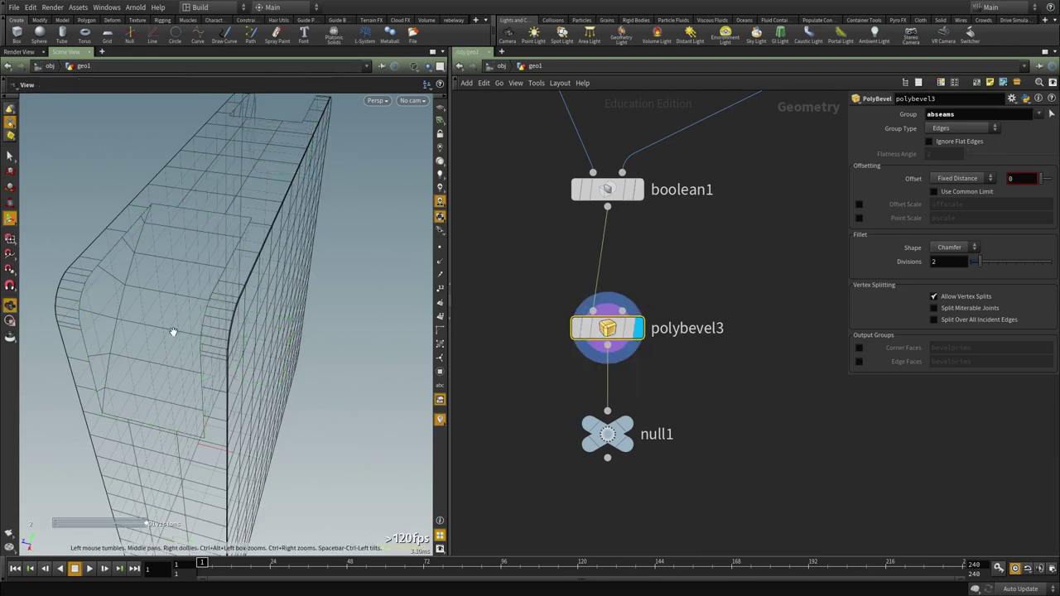
alt+drag(173, 331, 104, 229)
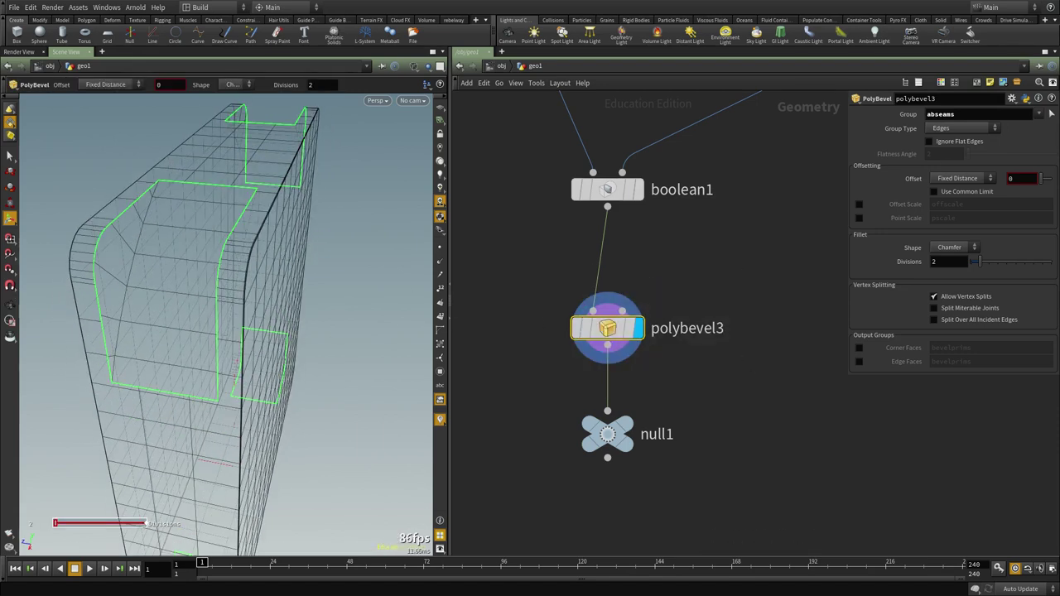
middle_drag(1024, 179, 1047, 201)
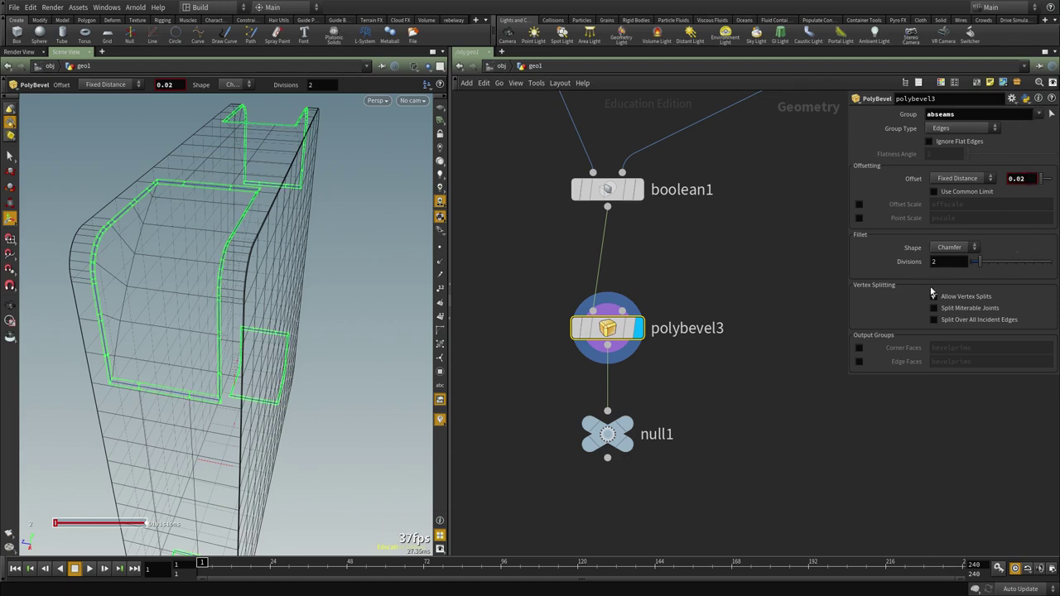
drag(939, 265, 824, 252)
text(4)
key(Return)
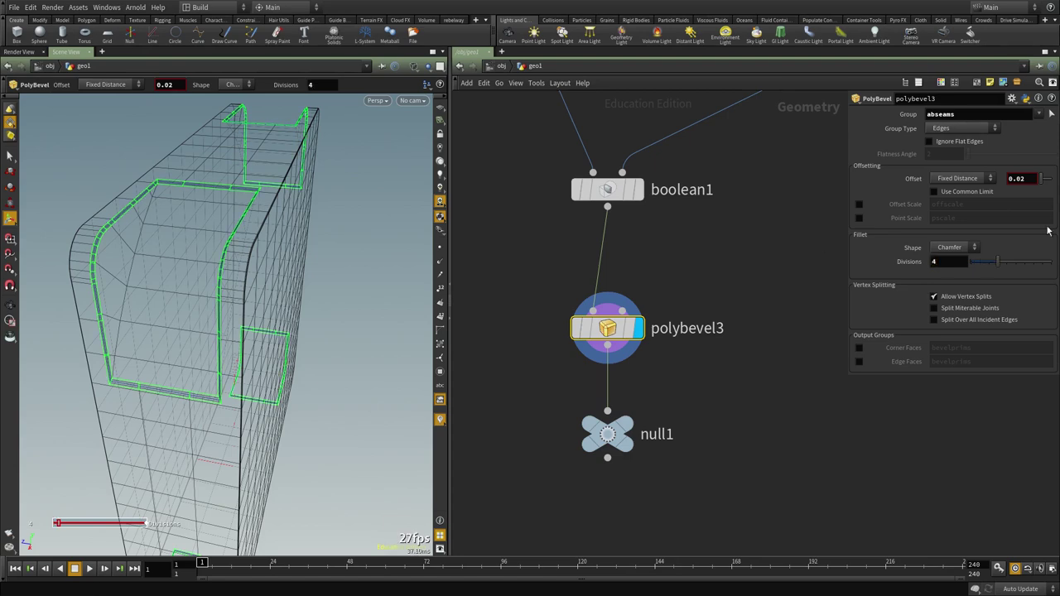